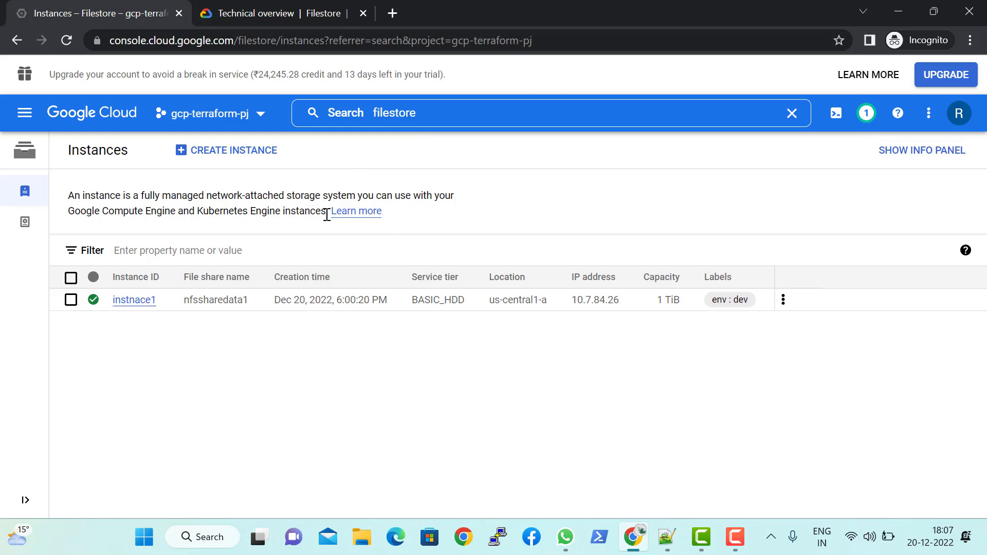
# Step: Open the Filestore instance creation form and review the Configure service tier section with its instance and storage types
pyautogui.moveTo(327, 215)
pyautogui.mouseDown()
pyautogui.moveTo(128, 211)
pyautogui.moveTo(71, 197)
pyautogui.moveTo(126, 191)
pyautogui.moveTo(325, 210)
pyautogui.mouseUp()
pyautogui.click(71, 194)
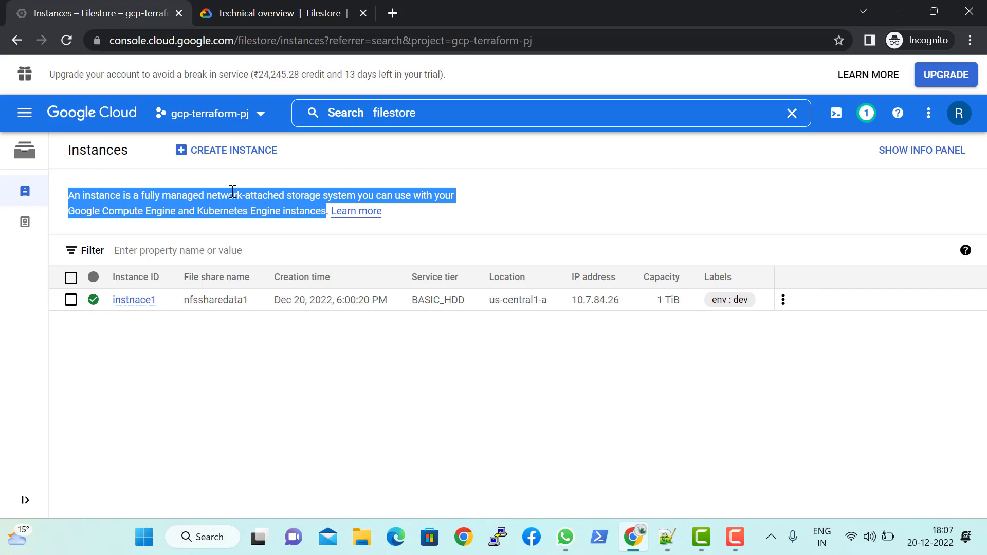
pyautogui.click(232, 156)
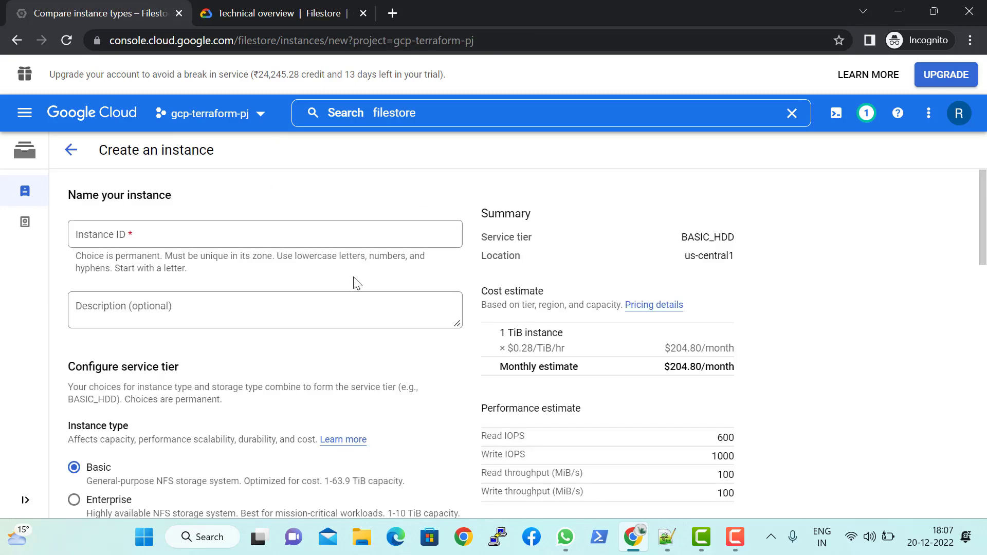
pyautogui.scroll(-1, 384, 324)
pyautogui.scroll(-3, 384, 323)
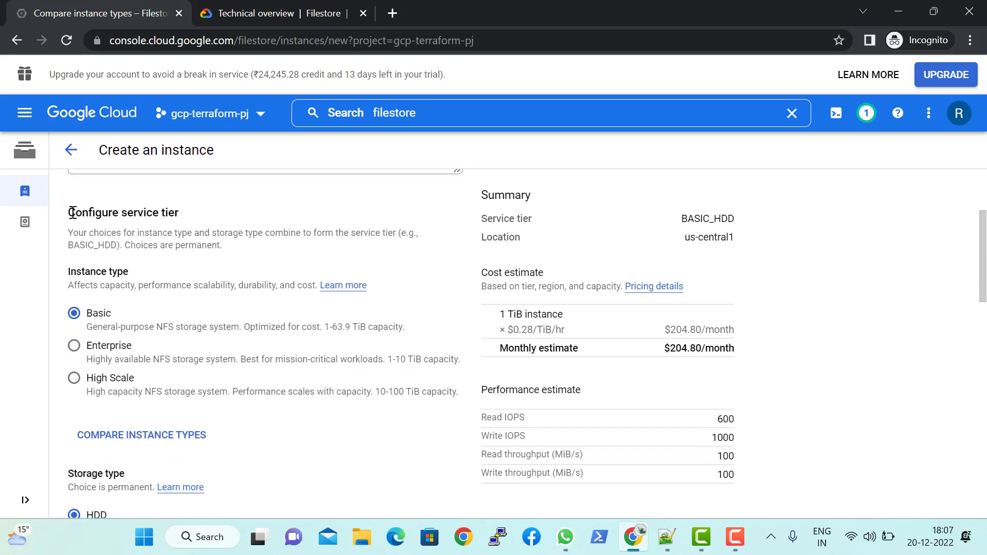
pyautogui.moveTo(74, 212); pyautogui.dragTo(185, 212)
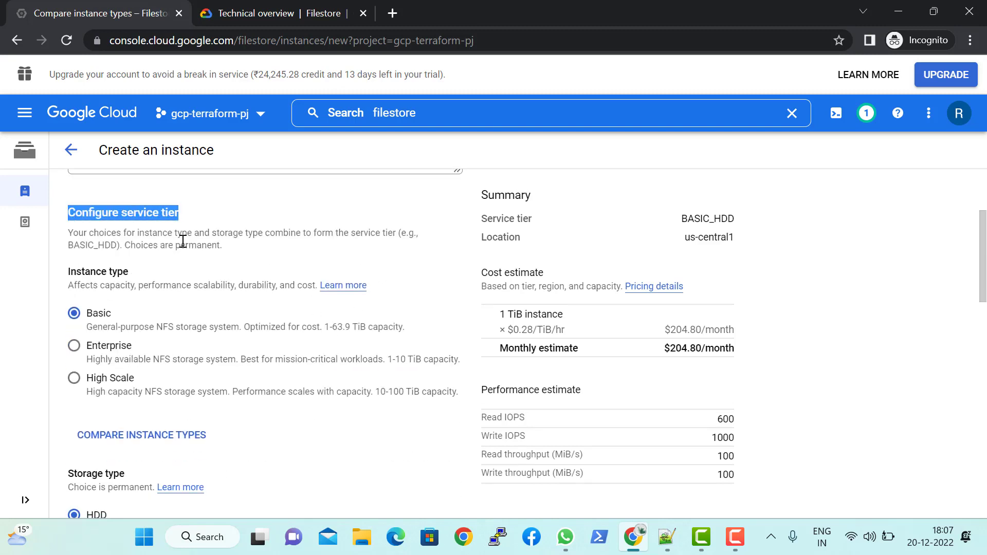
pyautogui.scroll(-2, 149, 268)
pyautogui.scroll(2, 235, 282)
pyautogui.scroll(-1, 187, 377)
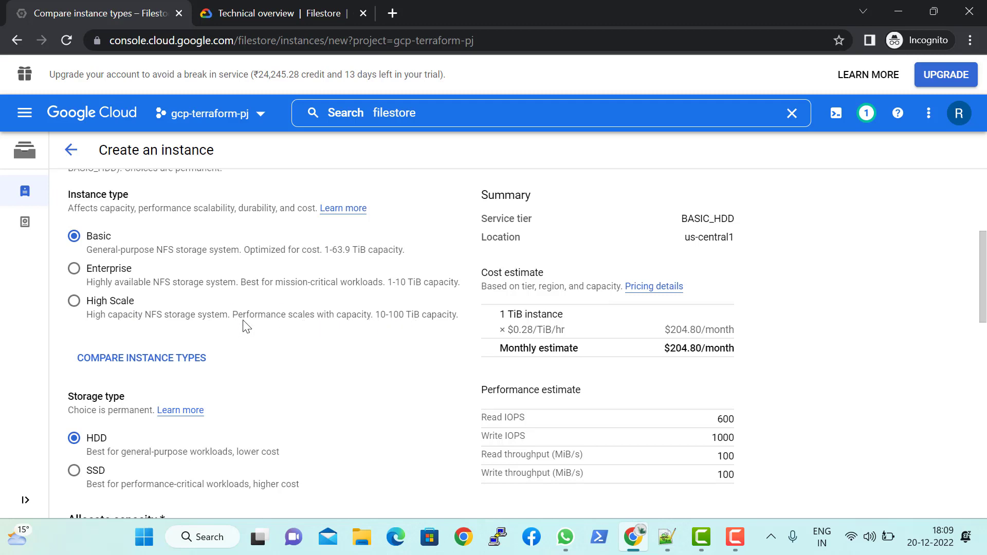
pyautogui.scroll(2, 194, 280)
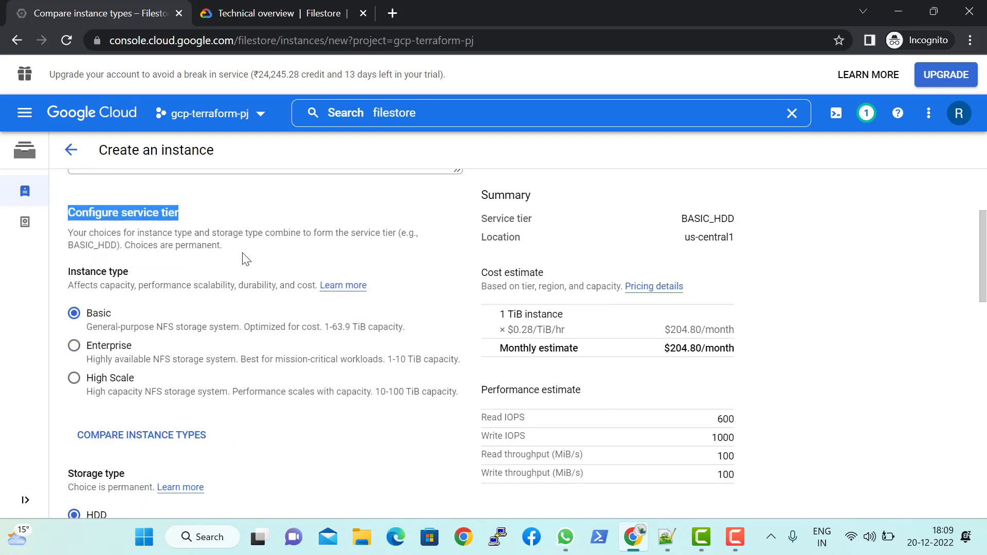
pyautogui.scroll(3, 245, 257)
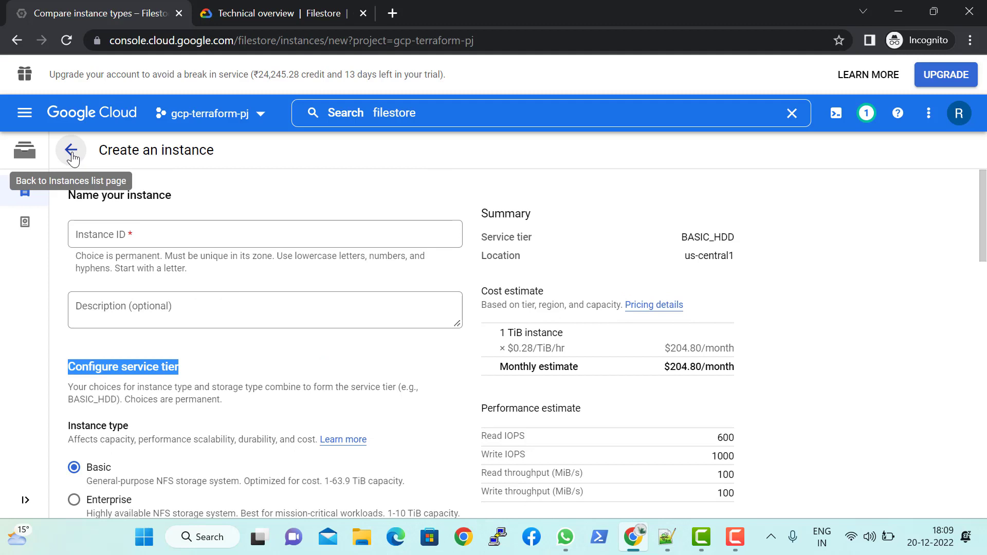
# Step: Leave the creation form and return to the Filestore instances list
pyautogui.click(269, 208)
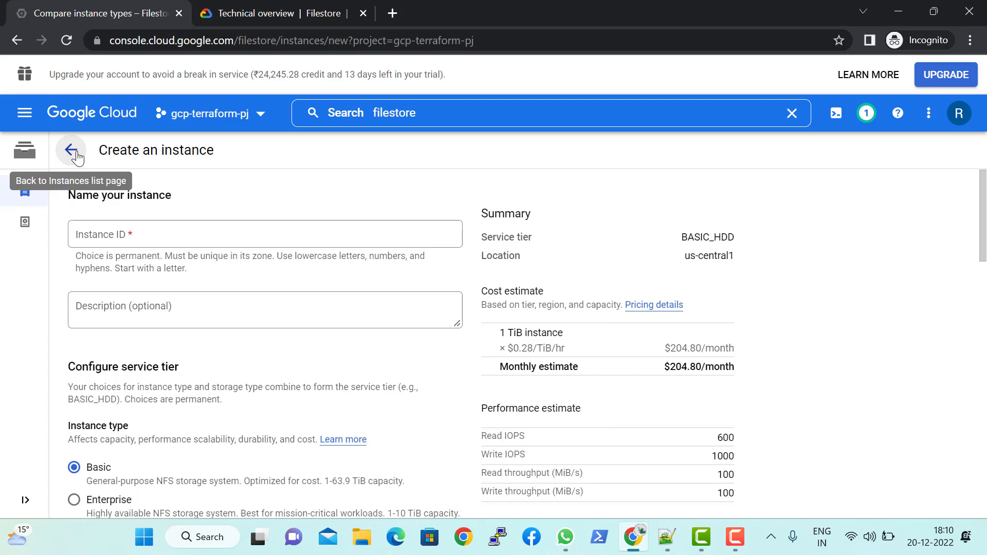
pyautogui.moveTo(23, 227)
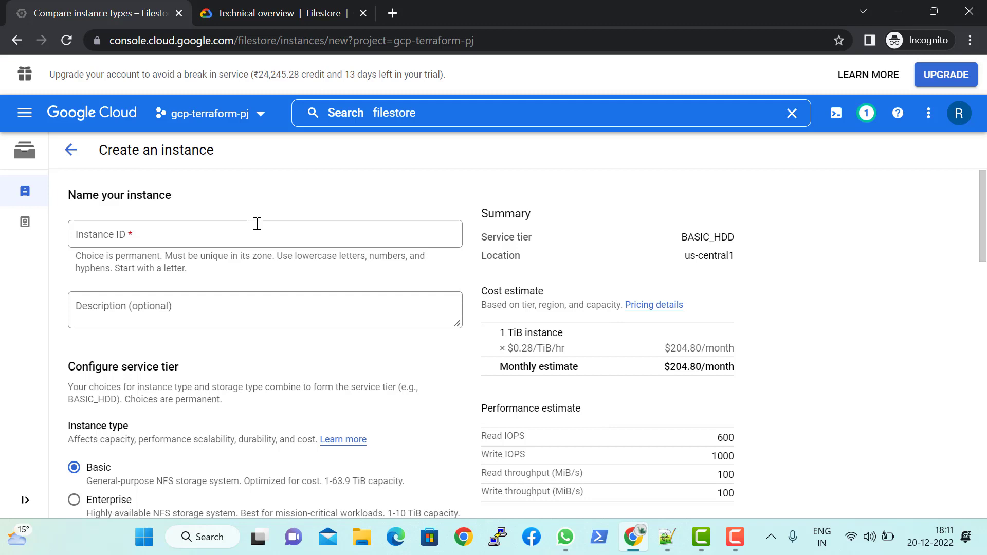
pyautogui.click(64, 153)
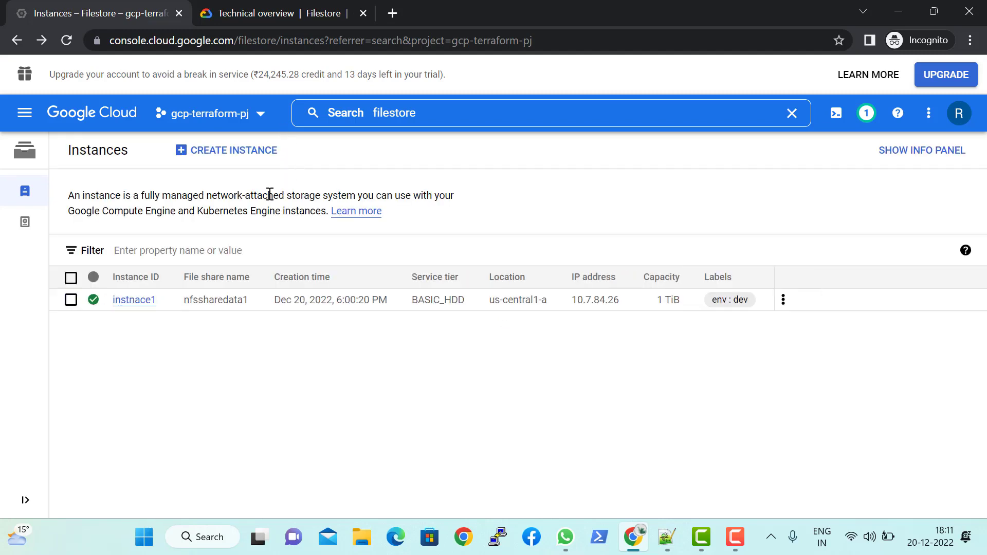
# Step: Start creating a new Filestore instance and set its instance ID to demoinstnace
pyautogui.click(239, 154)
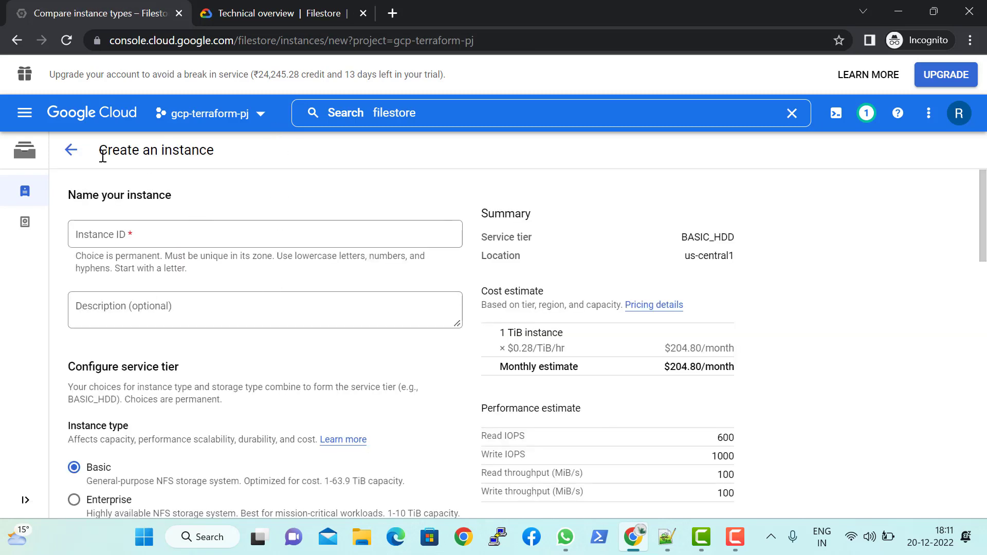
pyautogui.moveTo(108, 155); pyautogui.dragTo(219, 168)
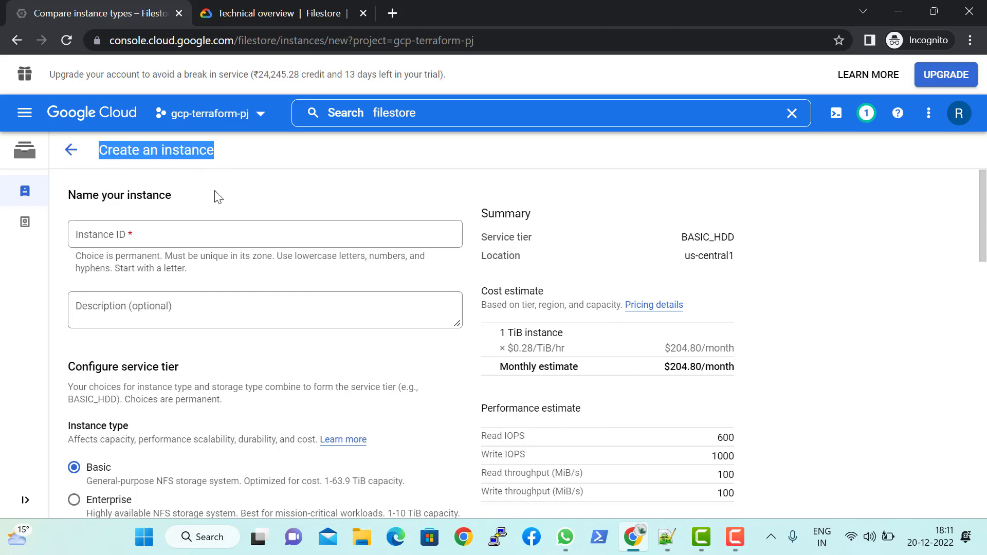
pyautogui.click(214, 233)
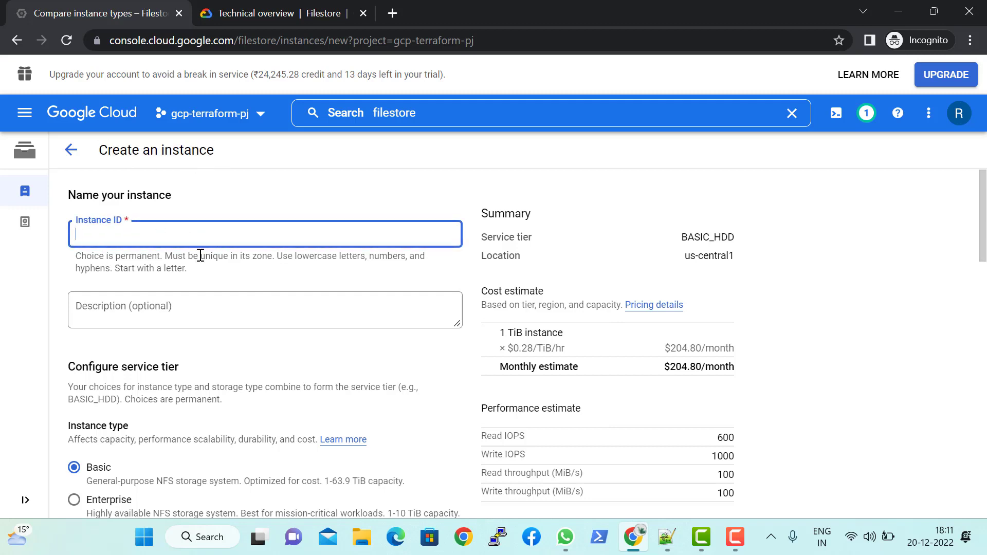
pyautogui.tripleClick(164, 267)
pyautogui.click(159, 237)
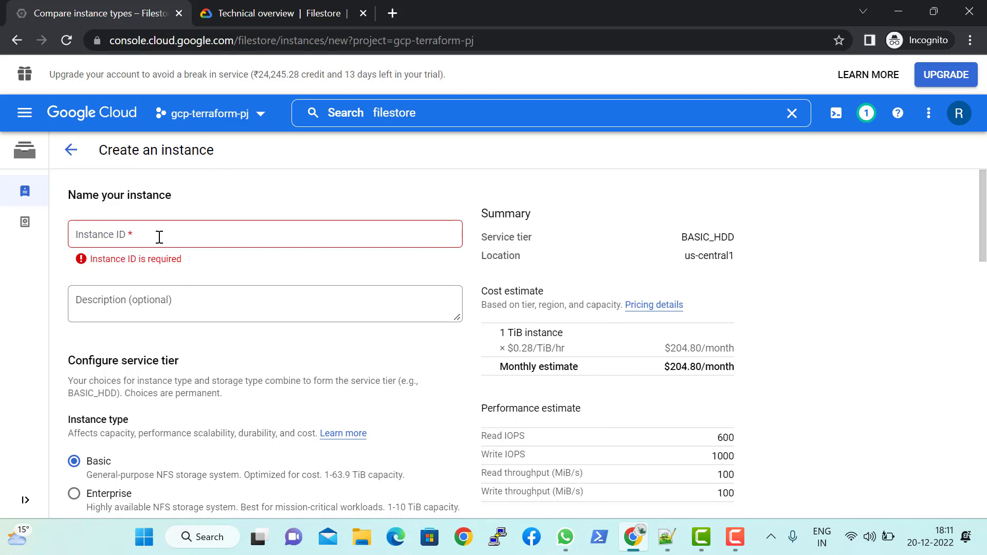
pyautogui.click(159, 237)
pyautogui.write('demoinstnace')
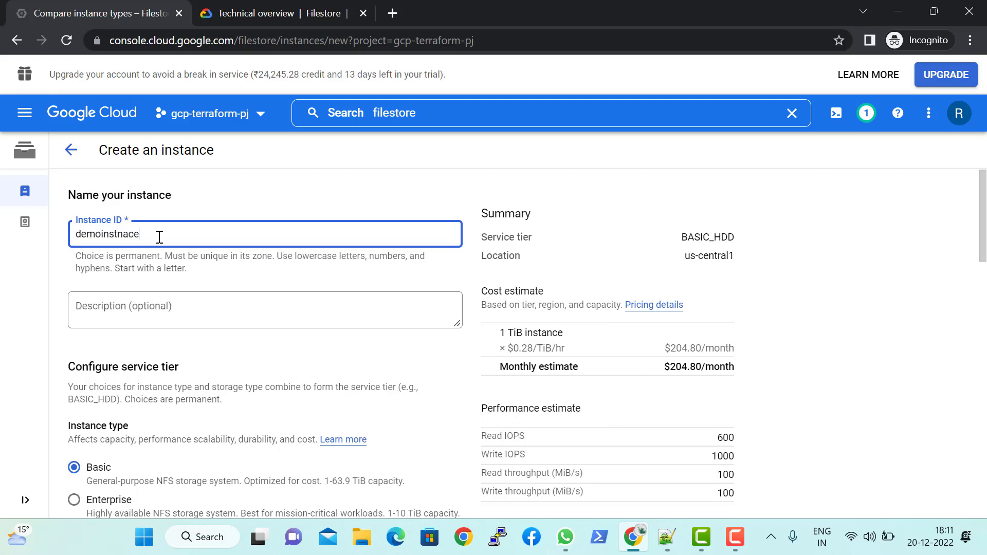
pyautogui.press('Tab')
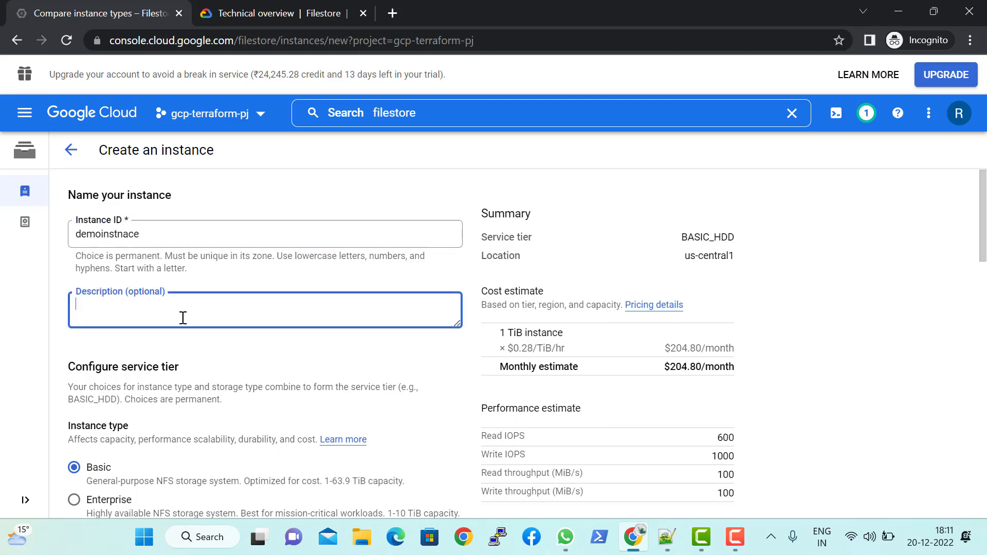
# Step: Examine the instance type and storage type options offered under Configure service tier
pyautogui.scroll(-1, 183, 318)
pyautogui.scroll(-1, 203, 306)
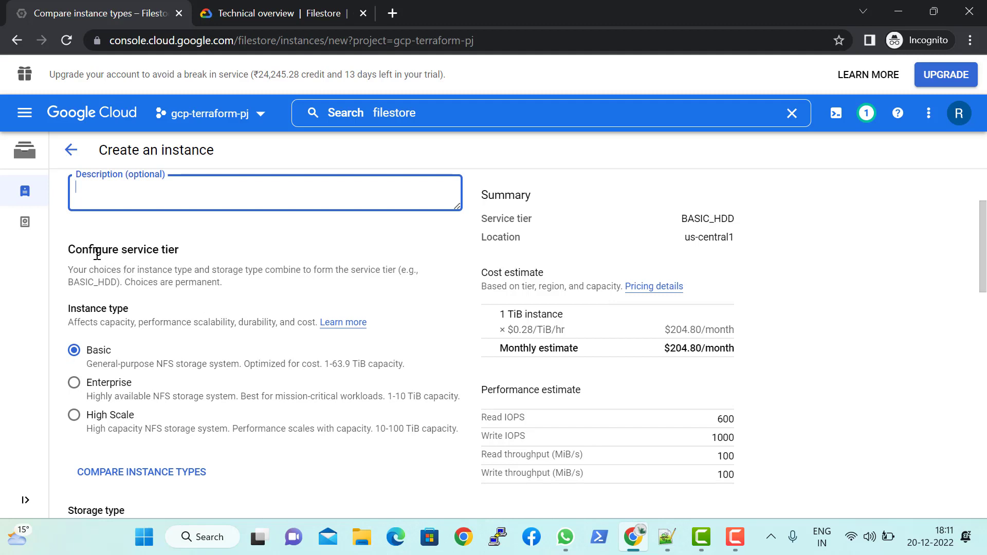
pyautogui.moveTo(72, 251); pyautogui.dragTo(180, 251)
pyautogui.scroll(-1, 186, 321)
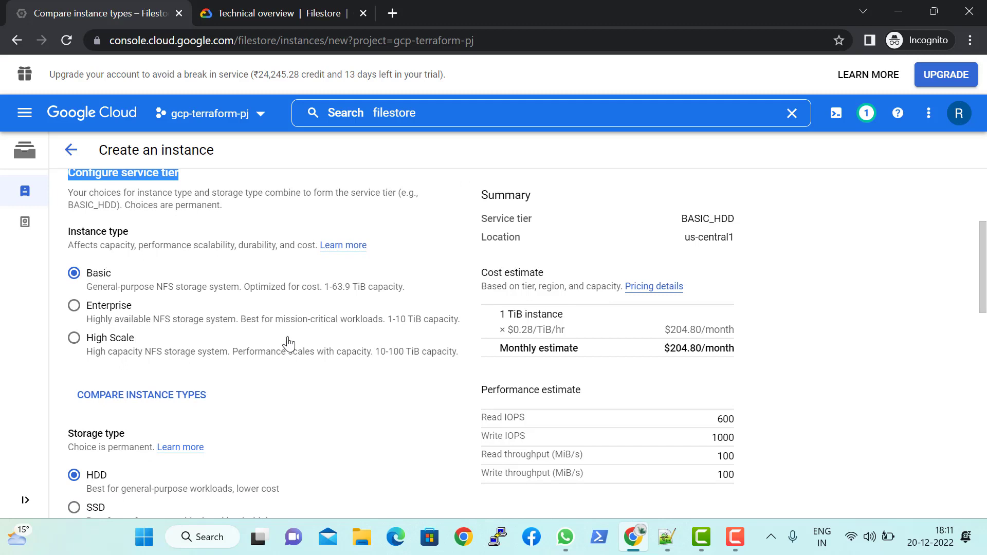
pyautogui.scroll(1, 287, 343)
pyautogui.scroll(-1, 278, 326)
pyautogui.scroll(-2, 231, 316)
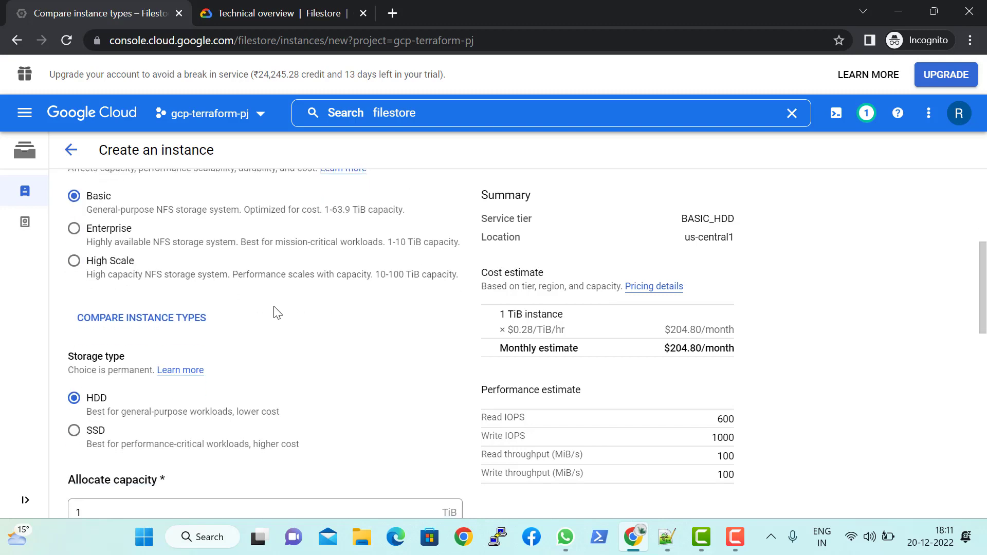
pyautogui.scroll(2, 304, 288)
pyautogui.scroll(-1, 286, 270)
pyautogui.scroll(1, 223, 258)
pyautogui.scroll(-1, 226, 257)
pyautogui.scroll(-1, 288, 288)
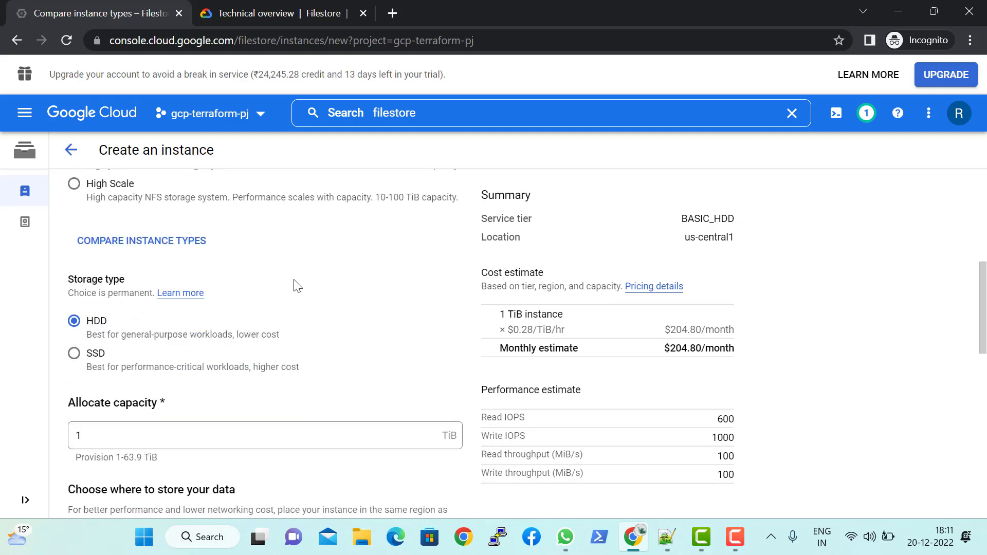
# Step: Check the service tier shown in the instance's Summary
pyautogui.scroll(3, 295, 284)
pyautogui.moveTo(480, 218); pyautogui.dragTo(586, 220)
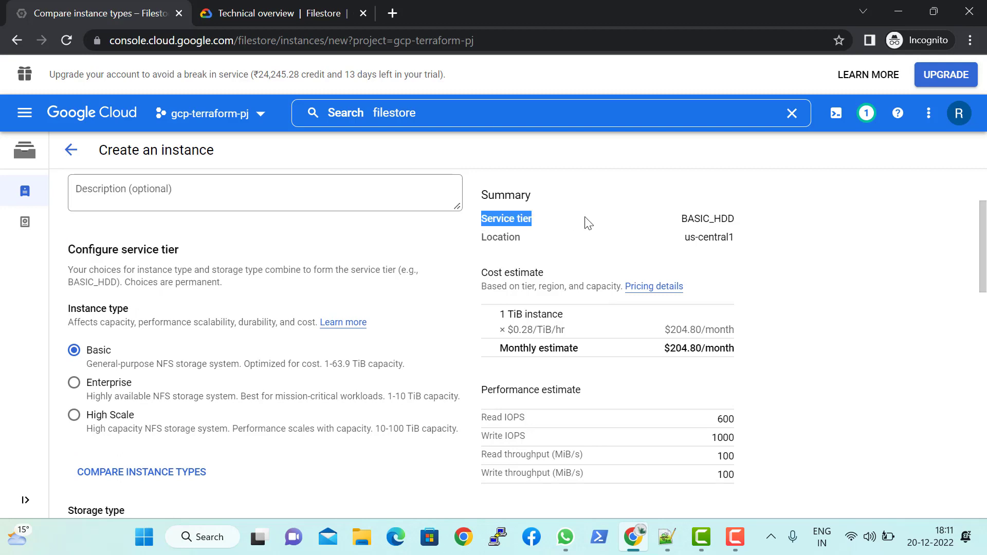
pyautogui.click(683, 212)
pyautogui.moveTo(682, 218); pyautogui.dragTo(726, 218)
# Step: Open the instance type comparison and look over the Basic, Enterprise and High Scale offerings
pyautogui.scroll(-3, 345, 333)
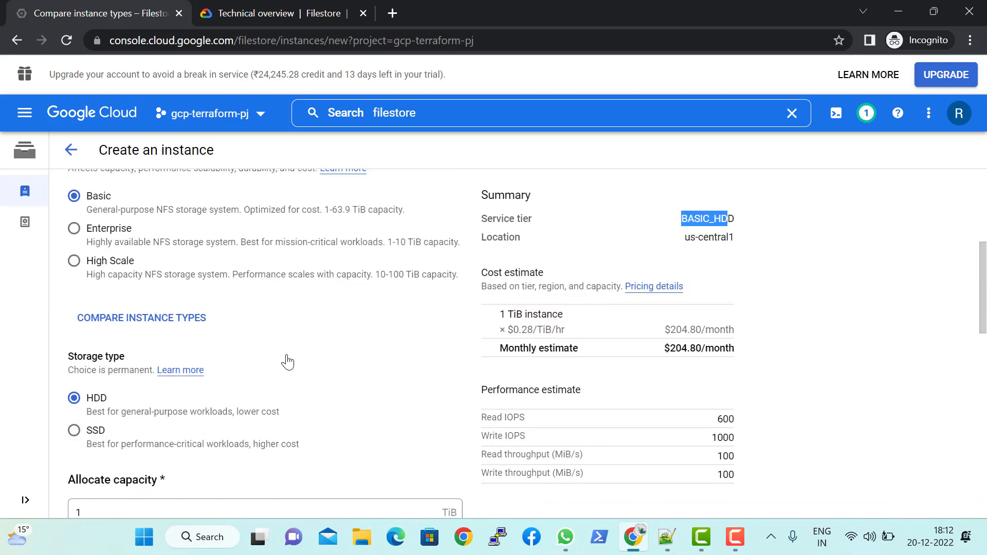
pyautogui.click(146, 331)
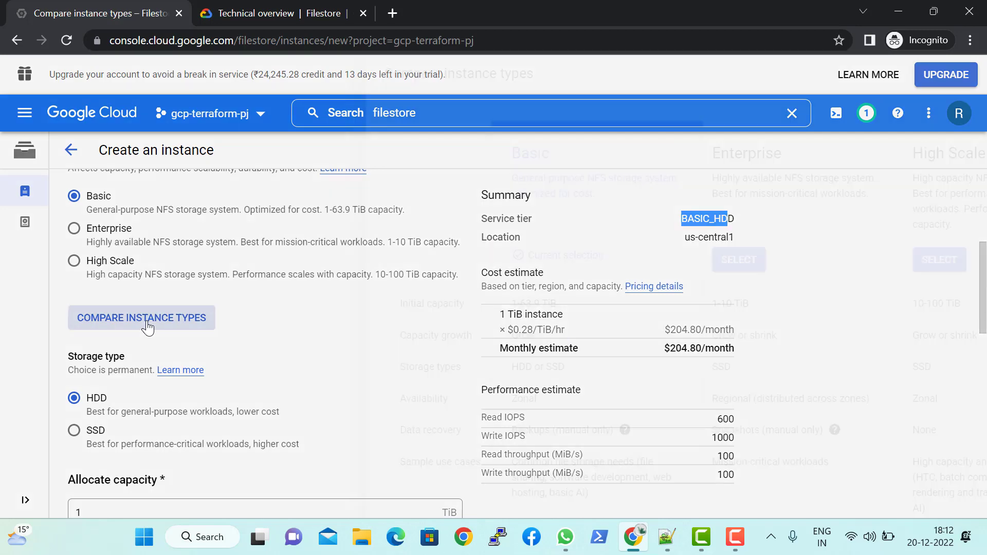
pyautogui.scroll(-1, 420, 300)
pyautogui.scroll(1, 550, 376)
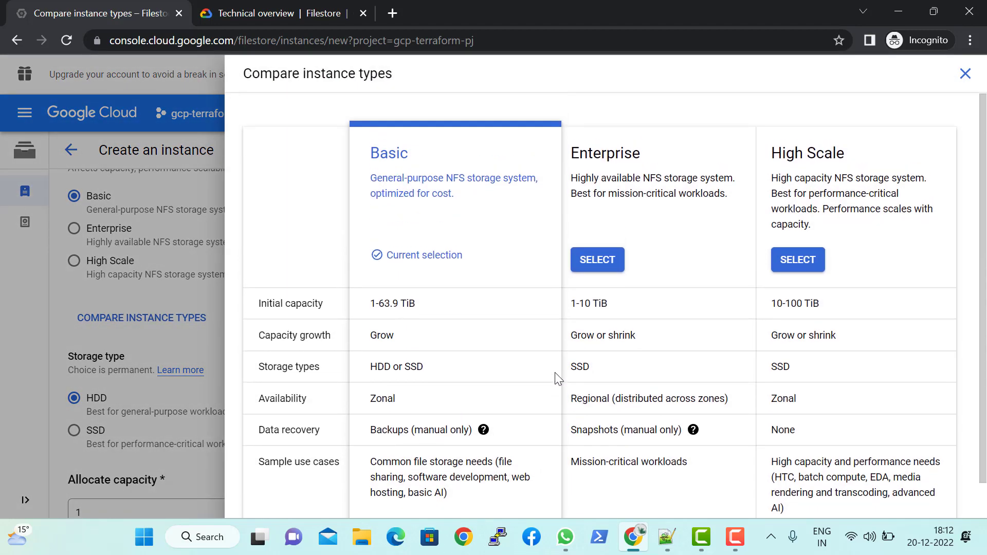
pyautogui.scroll(-1, 911, 199)
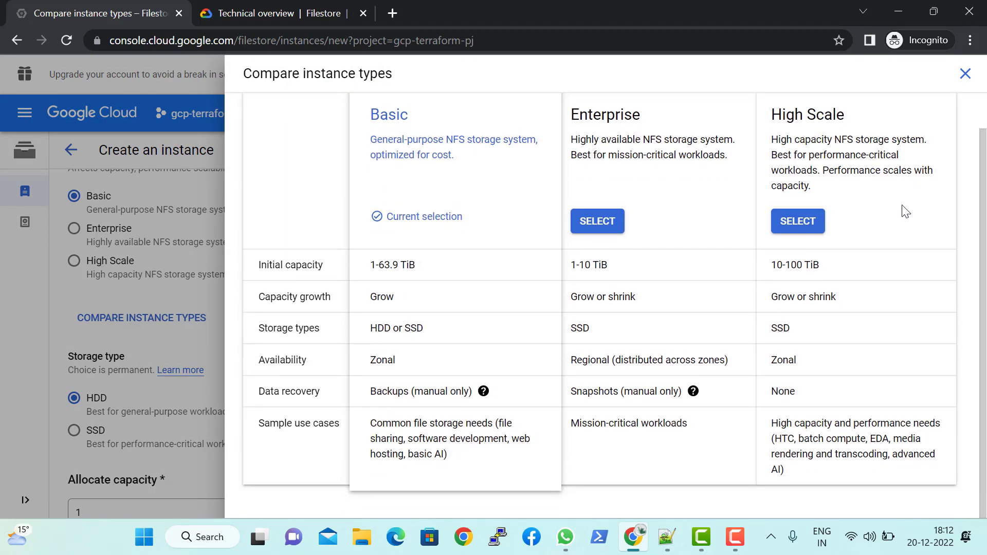
pyautogui.scroll(1, 616, 279)
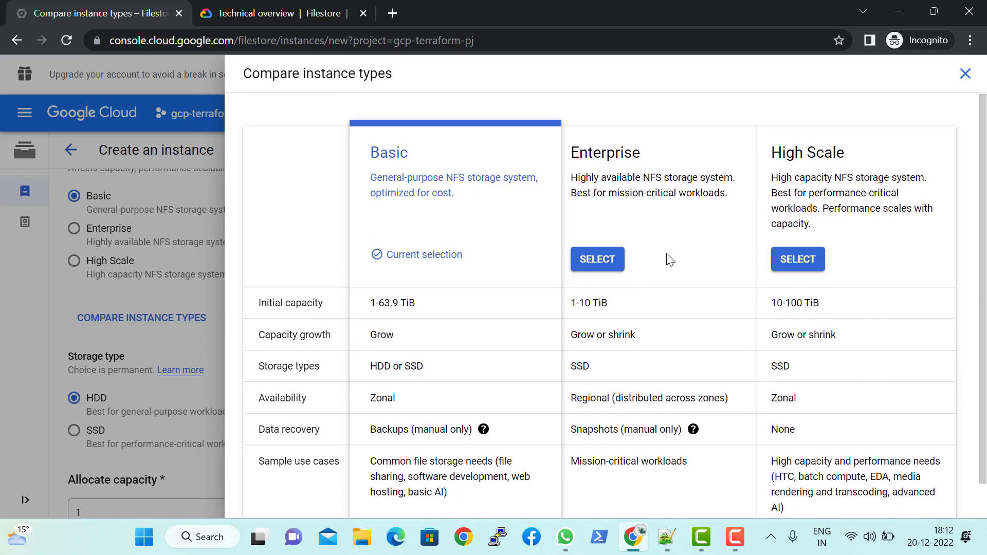
pyautogui.scroll(-1, 667, 258)
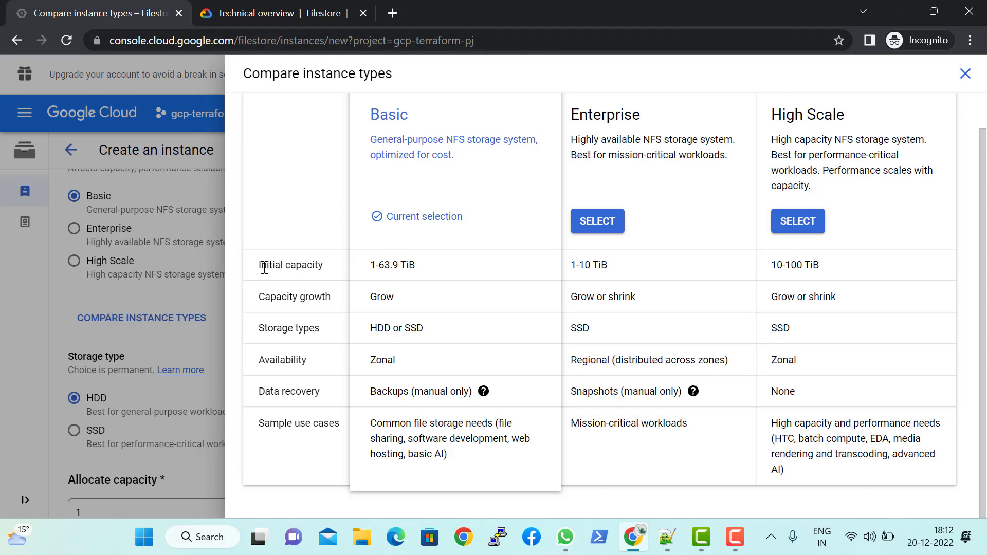
# Step: Compare the initial capacity ranges of the three instance types and check the Basic type's capacity growth
pyautogui.moveTo(264, 268); pyautogui.dragTo(314, 267)
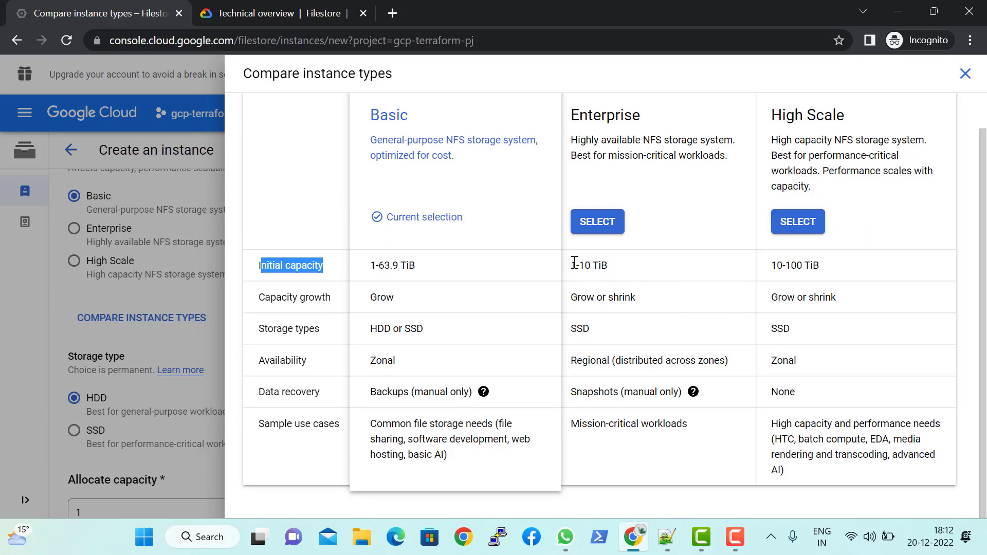
pyautogui.moveTo(571, 265); pyautogui.dragTo(593, 265)
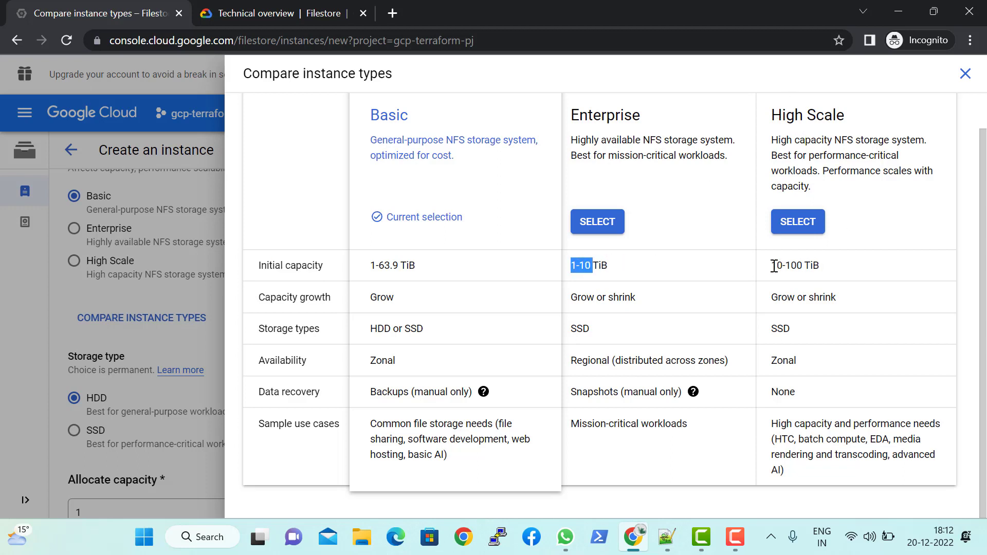
pyautogui.moveTo(774, 266); pyautogui.dragTo(821, 266)
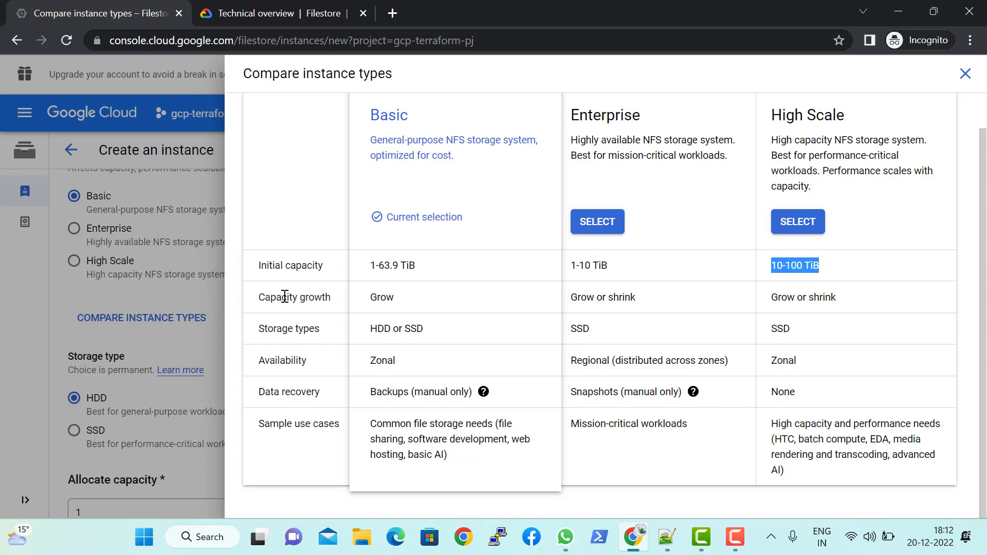
pyautogui.moveTo(370, 298); pyautogui.dragTo(396, 298)
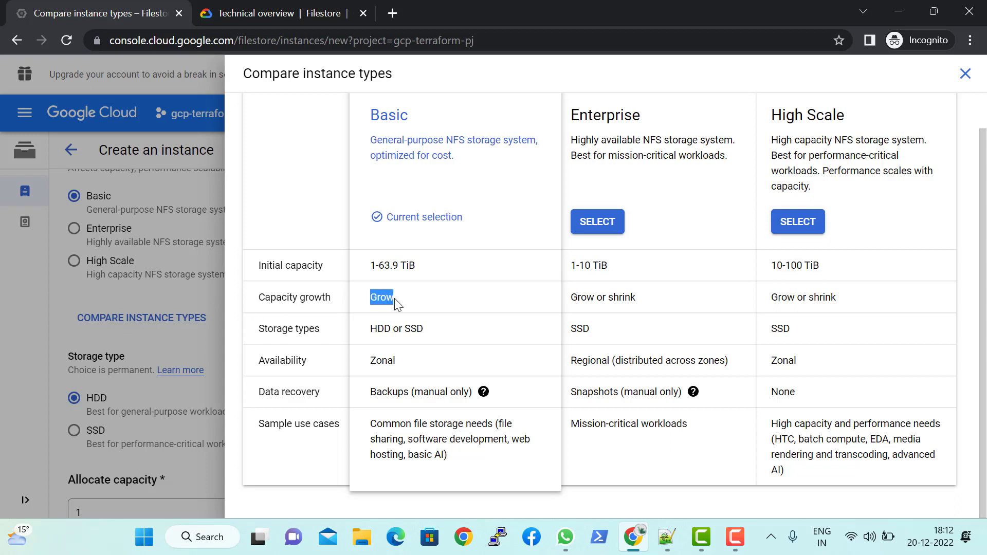
pyautogui.doubleClick(388, 298)
# Step: Compare the storage types of Basic, Enterprise and High Scale, and examine the Enterprise type's availability
pyautogui.moveTo(373, 330); pyautogui.dragTo(425, 329)
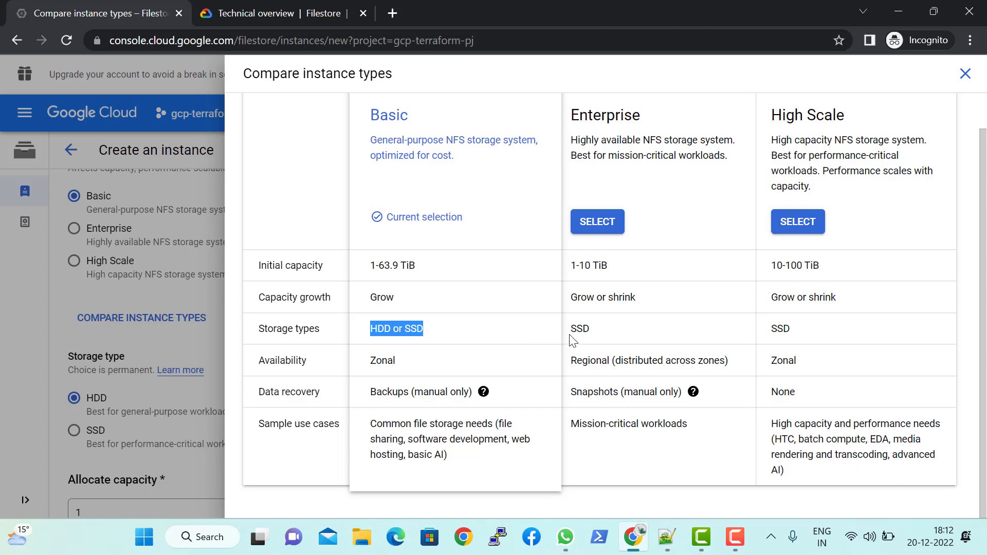
pyautogui.moveTo(571, 333); pyautogui.dragTo(627, 324)
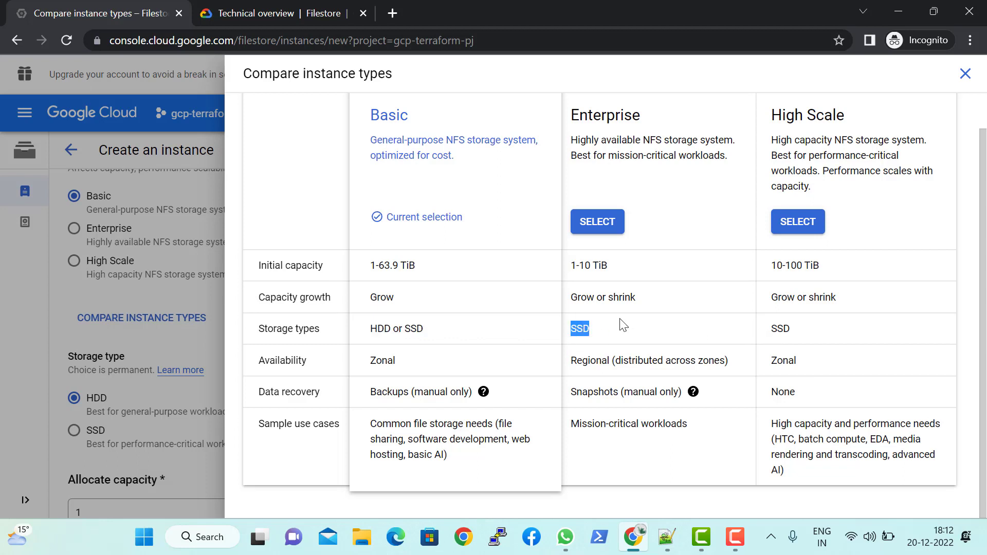
pyautogui.moveTo(771, 329); pyautogui.dragTo(792, 329)
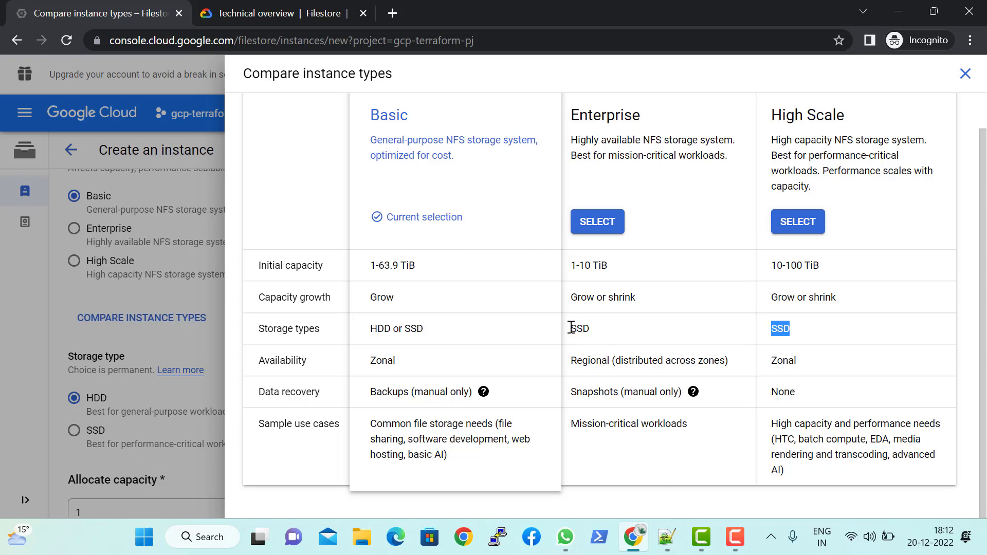
pyautogui.moveTo(571, 328); pyautogui.dragTo(604, 332)
pyautogui.click(624, 329)
pyautogui.doubleClick(576, 328)
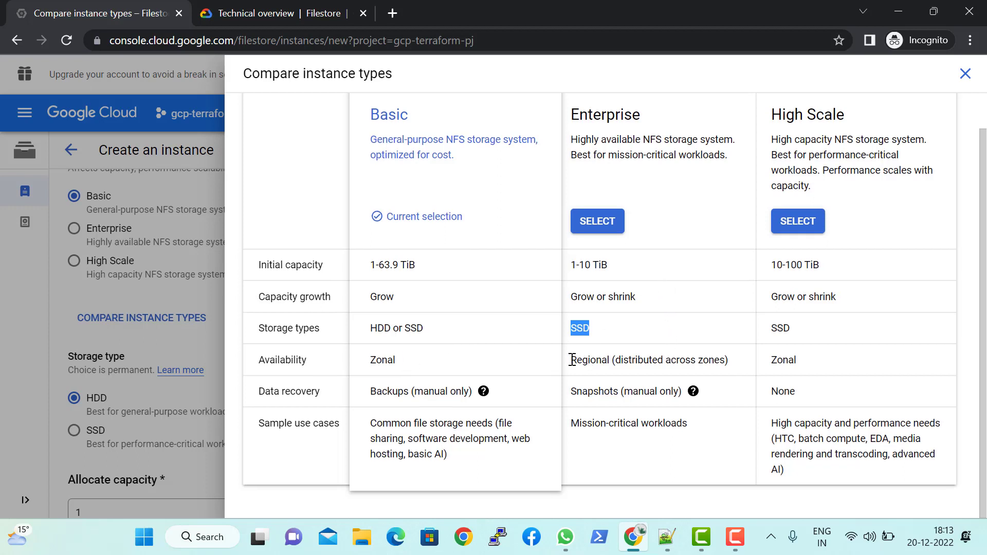
pyautogui.moveTo(572, 360); pyautogui.dragTo(740, 365)
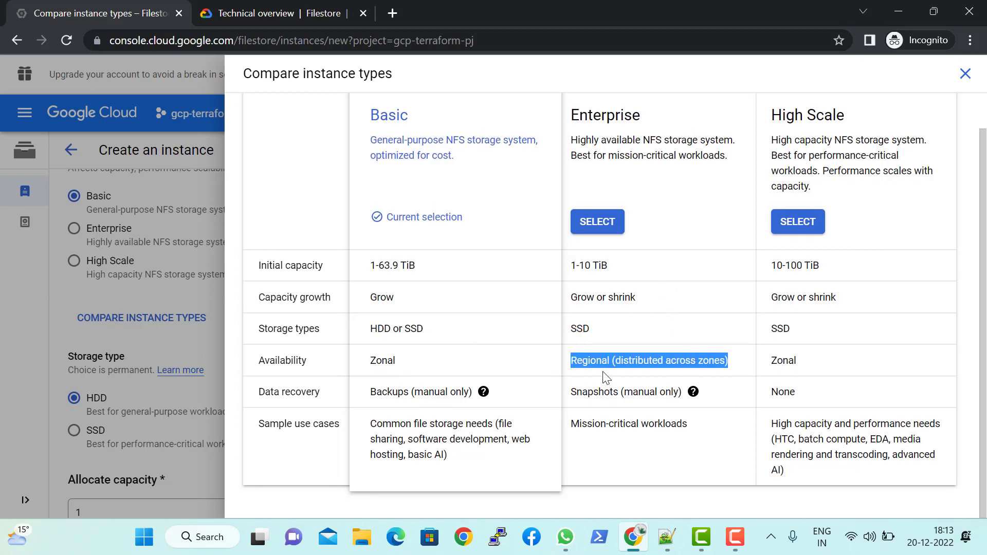
# Step: Compare the Enterprise type's availability with the availability of the Basic and High Scale types
pyautogui.click(616, 362)
pyautogui.moveTo(617, 362); pyautogui.dragTo(718, 361)
pyautogui.doubleClick(717, 359)
pyautogui.click(717, 359)
pyautogui.doubleClick(683, 361)
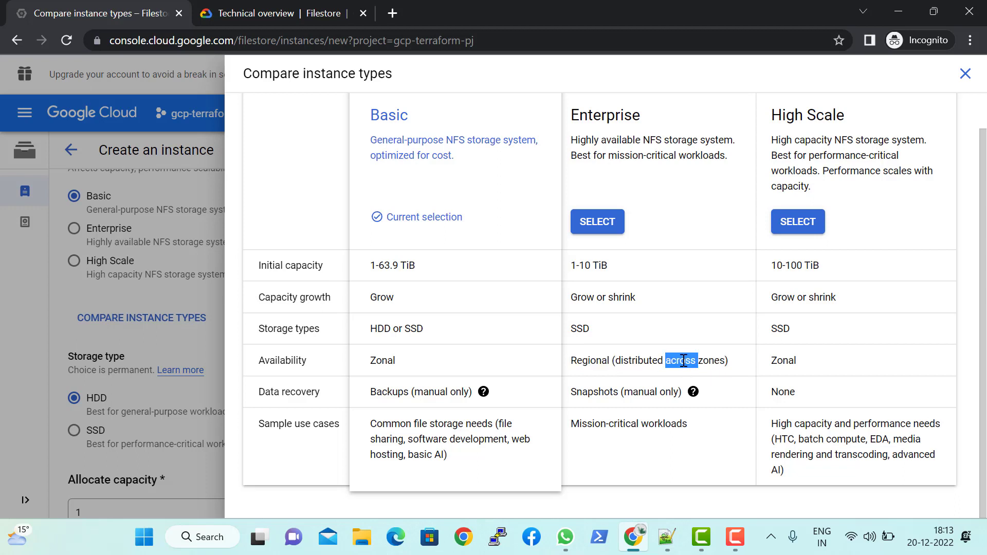
pyautogui.moveTo(572, 363); pyautogui.dragTo(758, 363)
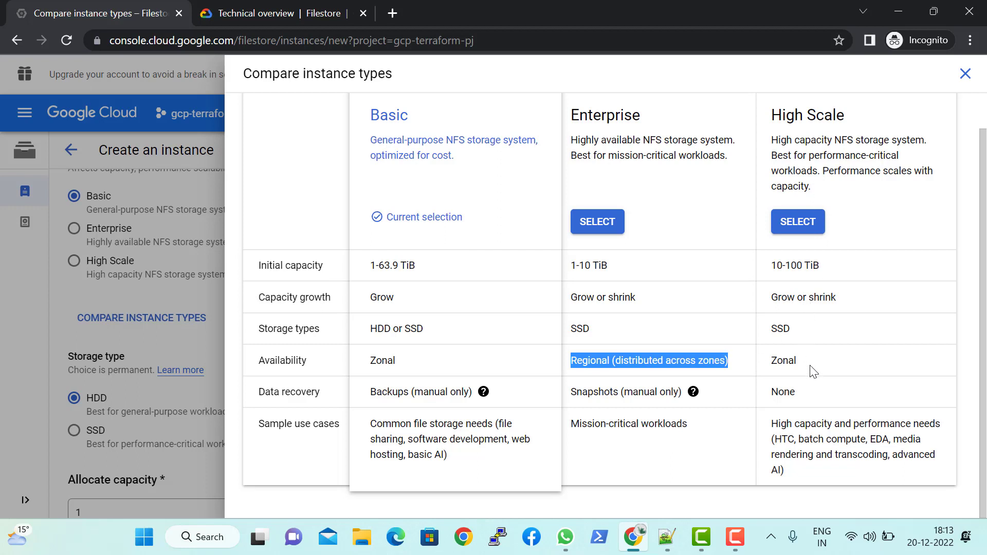
# Step: Compare the data recovery options and sample use cases of the three instance types
pyautogui.moveTo(370, 393); pyautogui.dragTo(478, 391)
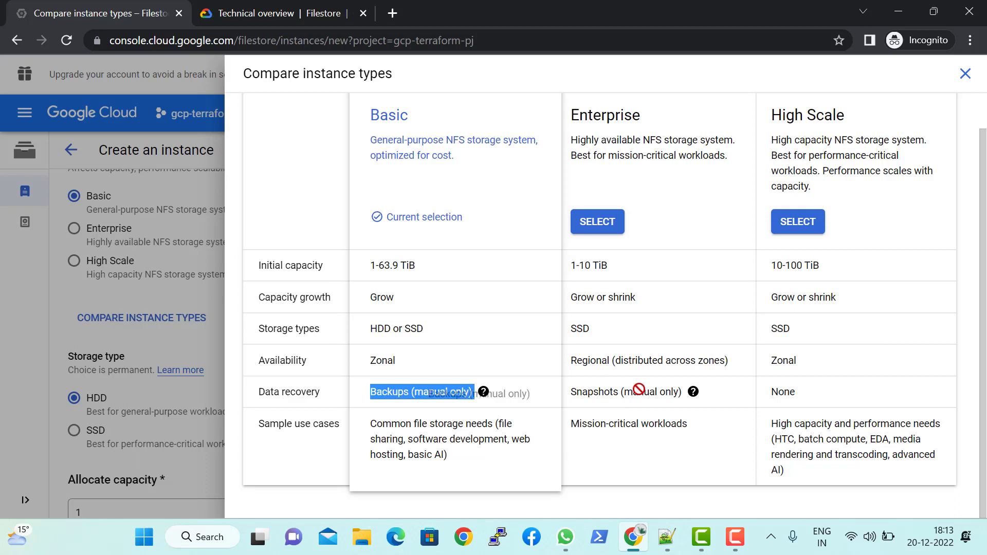
pyautogui.click(803, 390)
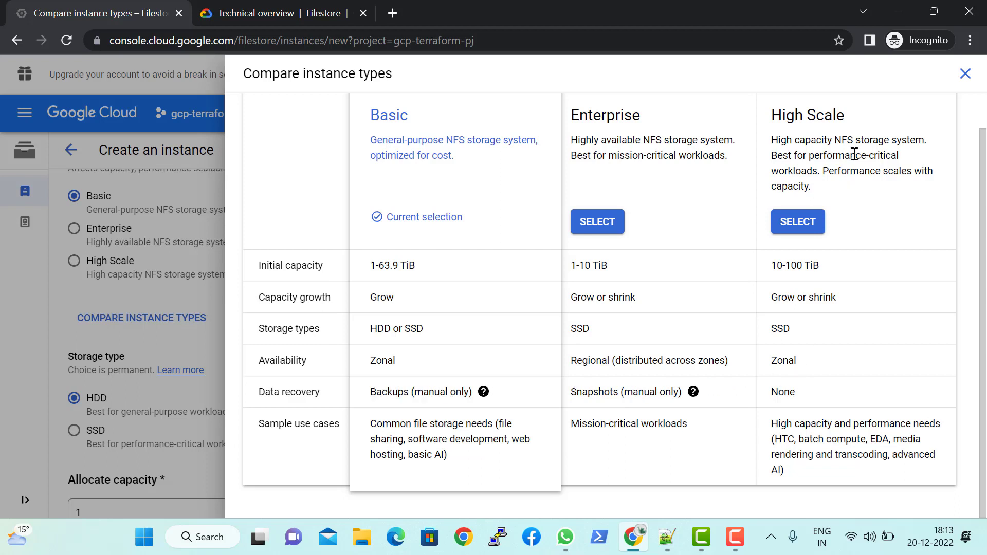
pyautogui.doubleClick(781, 392)
pyautogui.click(308, 459)
pyautogui.moveTo(572, 426); pyautogui.dragTo(706, 433)
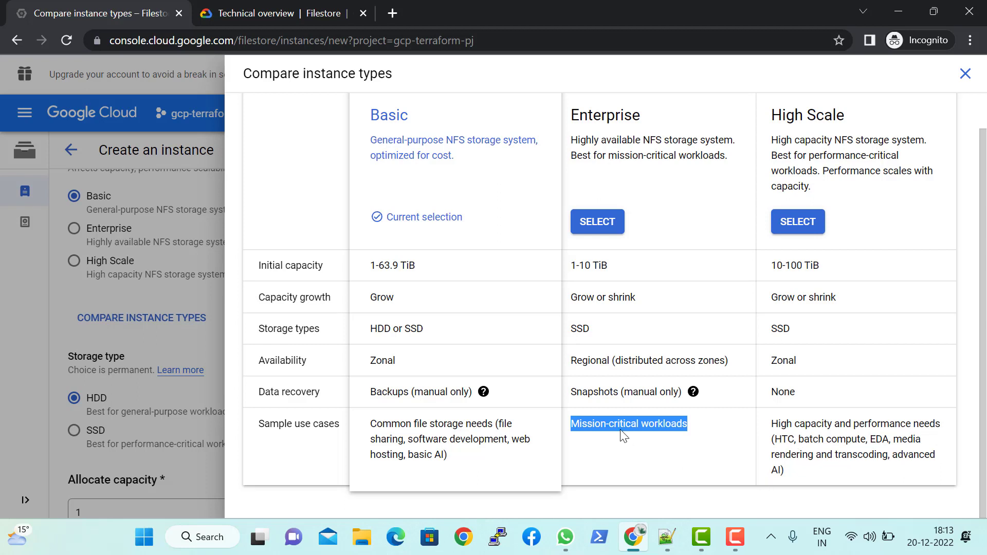
# Step: Close the instance type comparison and return to the service tier settings
pyautogui.scroll(1, 671, 297)
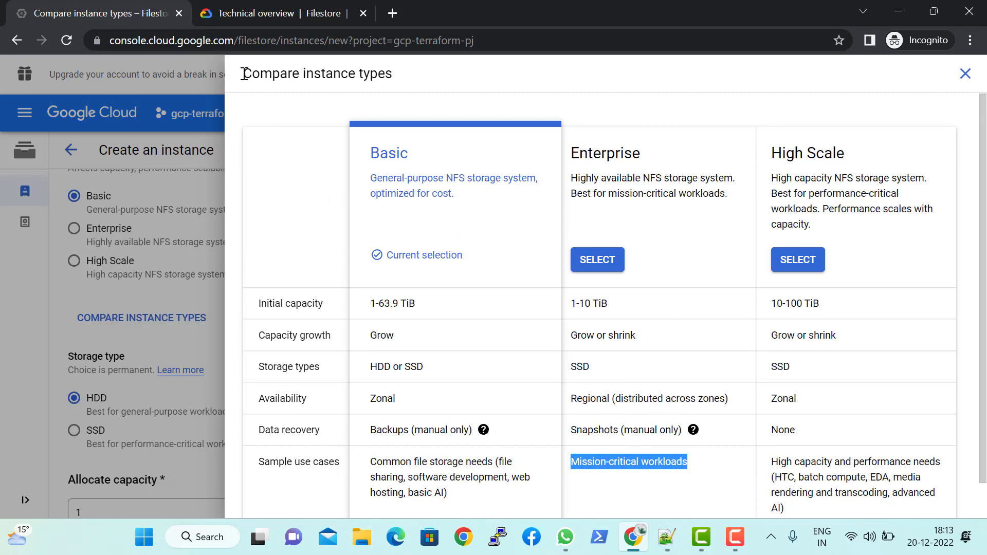
pyautogui.moveTo(241, 78); pyautogui.dragTo(404, 87)
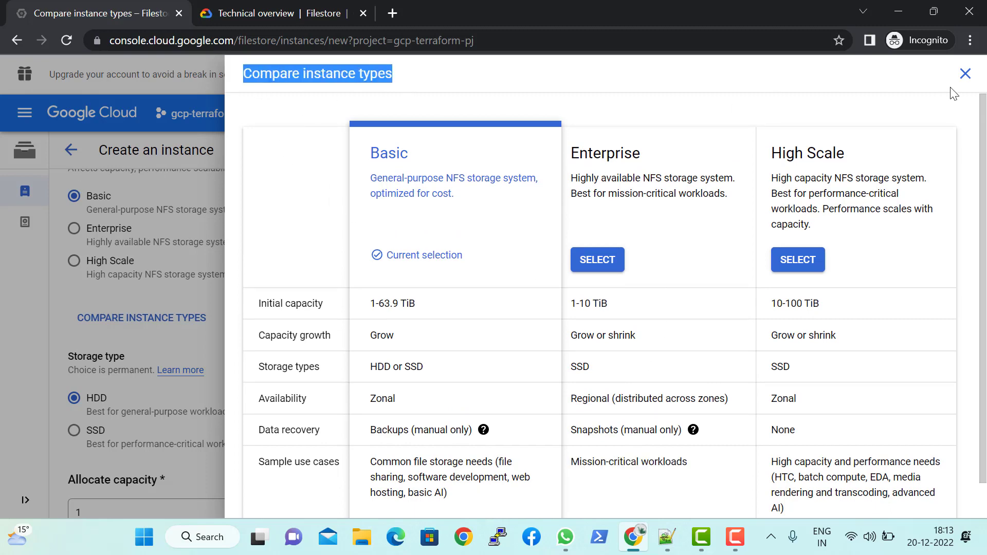
pyautogui.click(965, 73)
pyautogui.scroll(3, 388, 248)
pyautogui.scroll(-4, 386, 250)
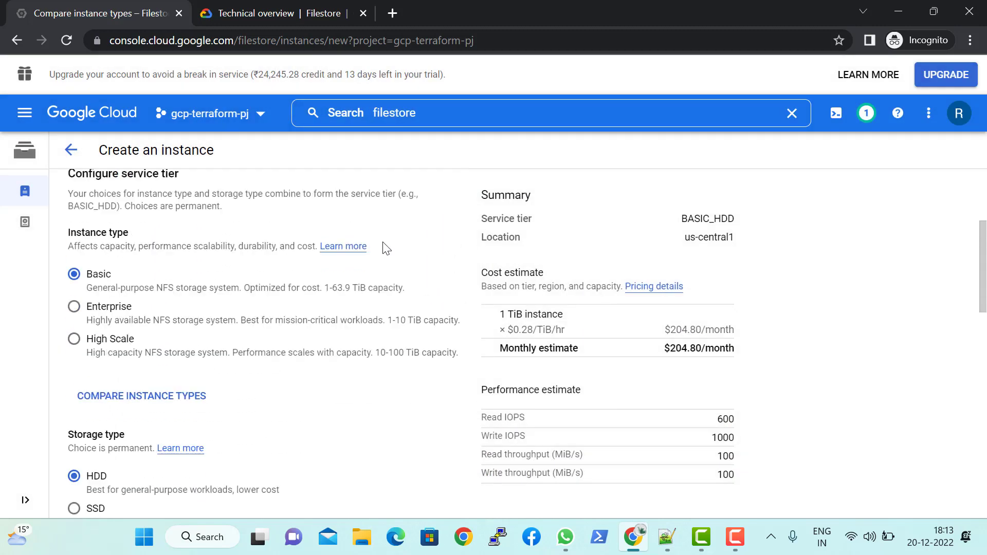
# Step: Examine the storage type choices, HDD and SSD, for the Basic instance
pyautogui.scroll(-2, 296, 241)
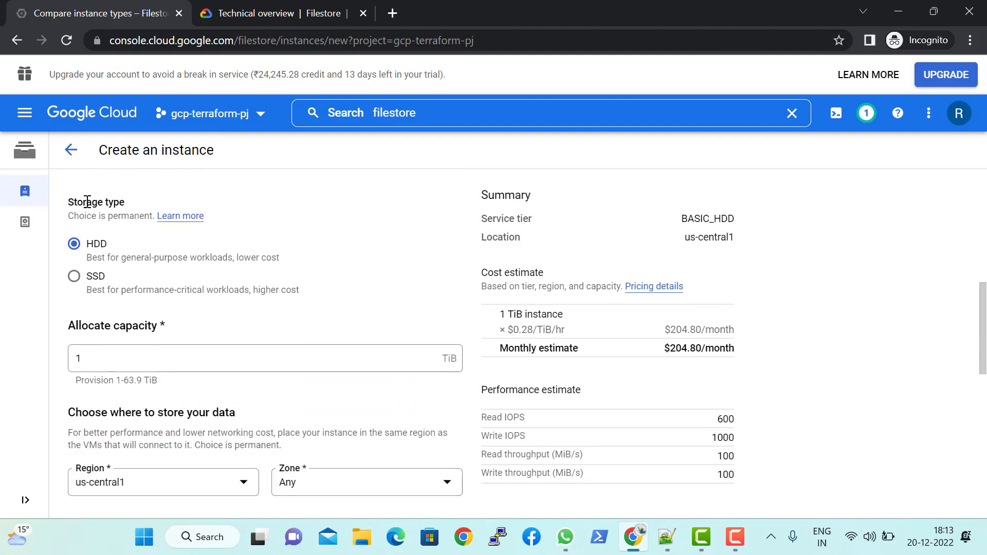
pyautogui.doubleClick(72, 202)
pyautogui.moveTo(121, 210); pyautogui.dragTo(120, 205)
pyautogui.scroll(-3, 225, 309)
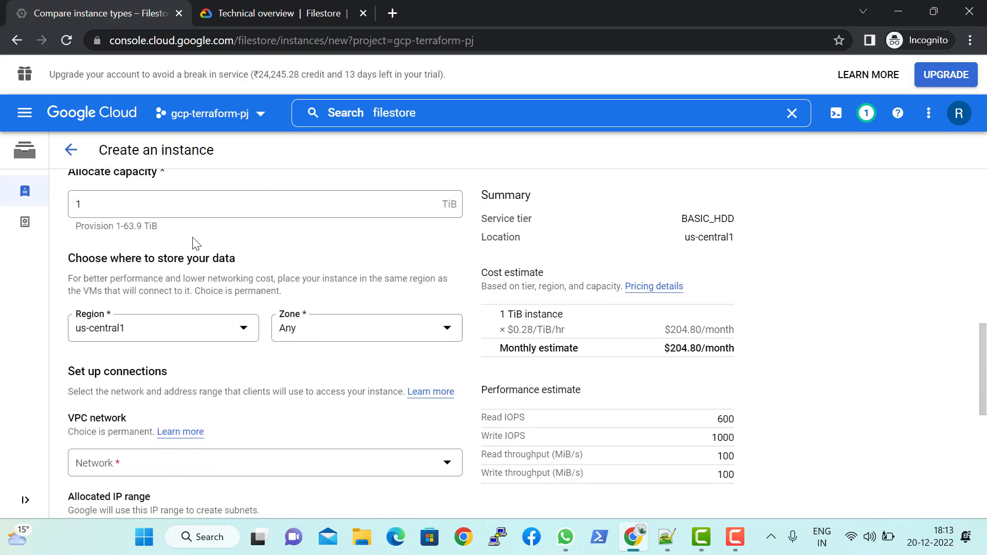
pyautogui.scroll(2, 262, 278)
pyautogui.scroll(3, 304, 285)
pyautogui.scroll(-3, 288, 267)
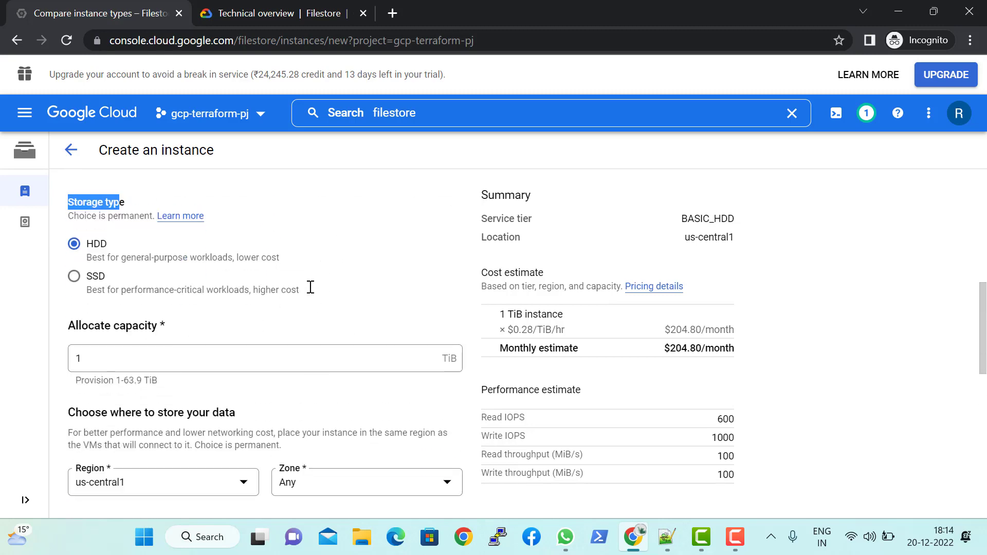
# Step: Check the allocated capacity setting and its permitted provisioning range
pyautogui.click(181, 284)
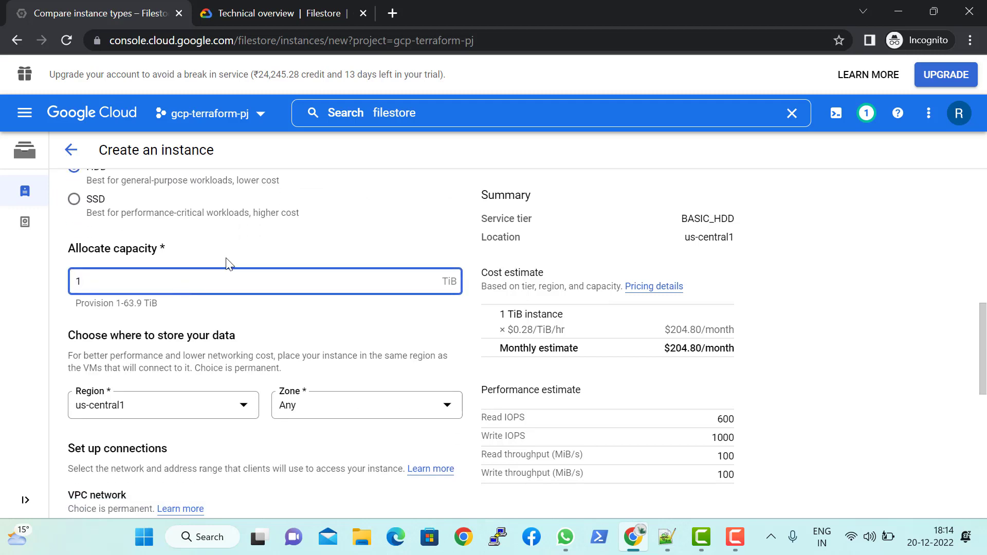
pyautogui.click(234, 252)
pyautogui.click(169, 284)
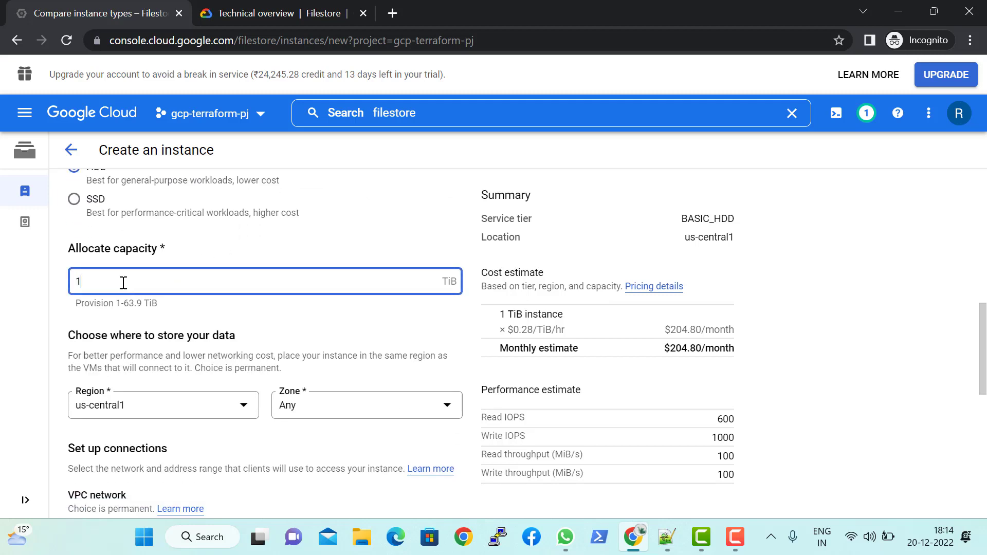
pyautogui.tripleClick(99, 251)
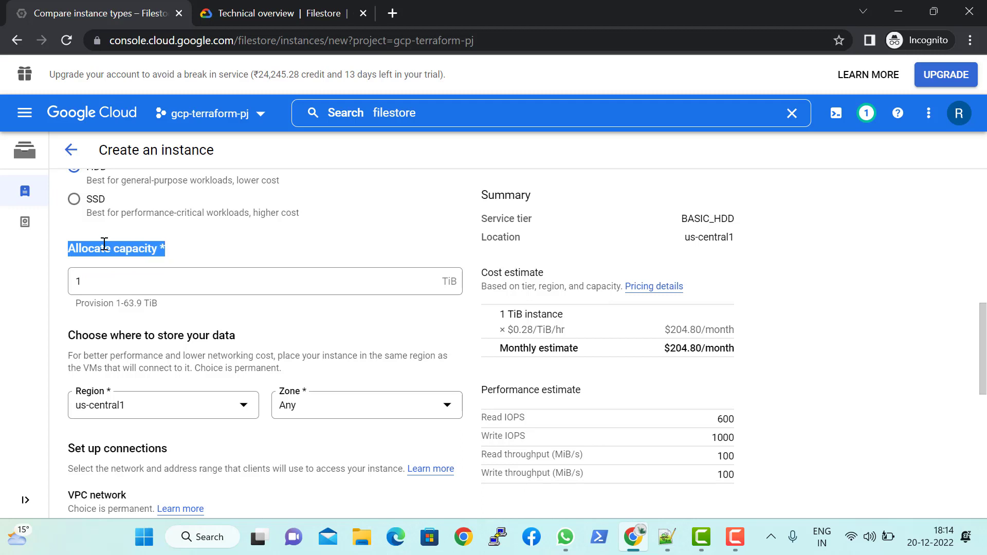
pyautogui.click(265, 248)
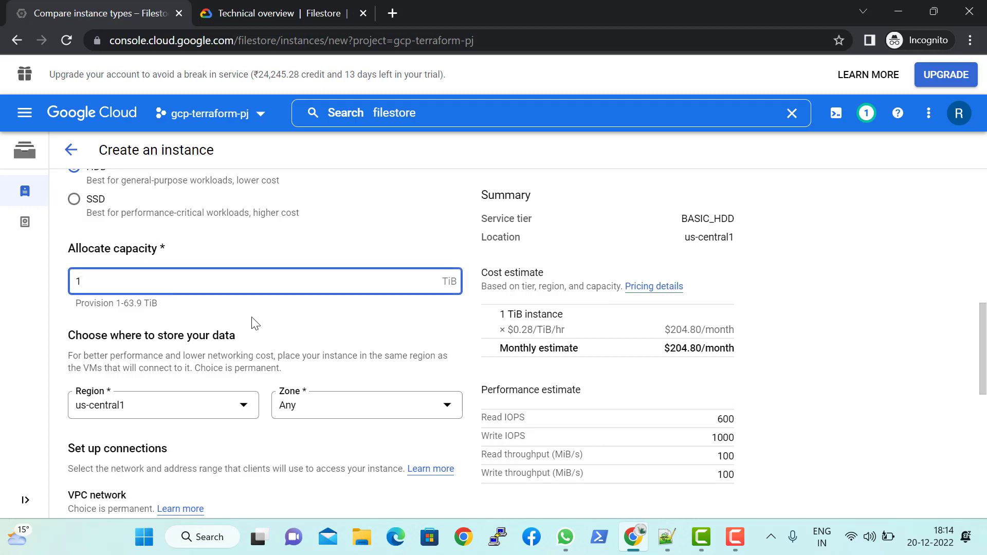
# Step: Read the guidance on choosing where to store the instance's data
pyautogui.scroll(-2, 211, 325)
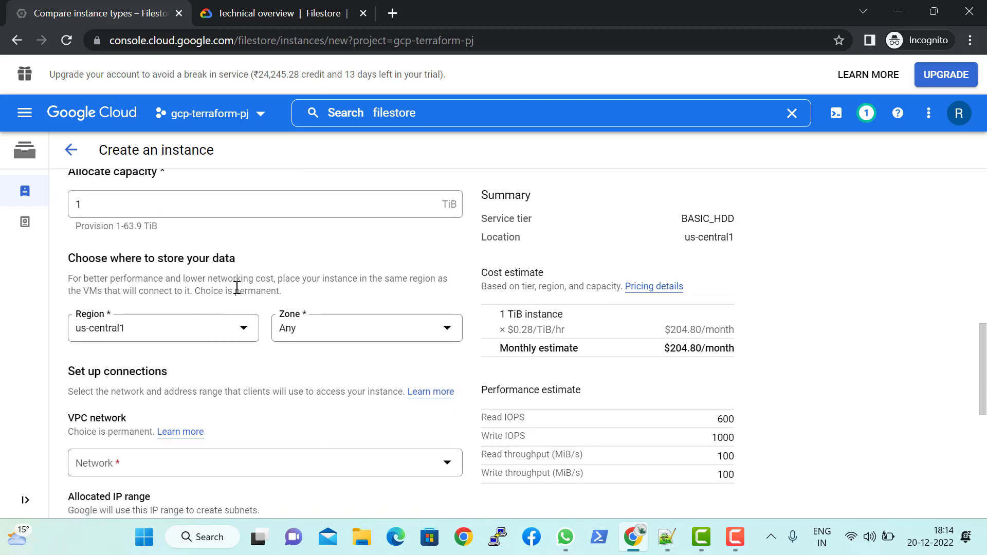
pyautogui.scroll(-2, 237, 287)
pyautogui.moveTo(72, 183); pyautogui.dragTo(239, 193)
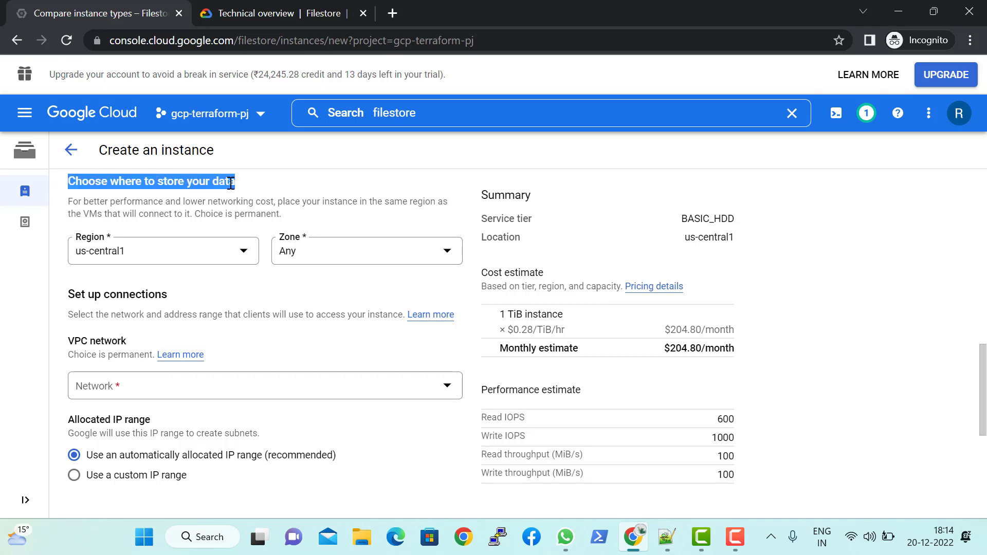
pyautogui.doubleClick(110, 189)
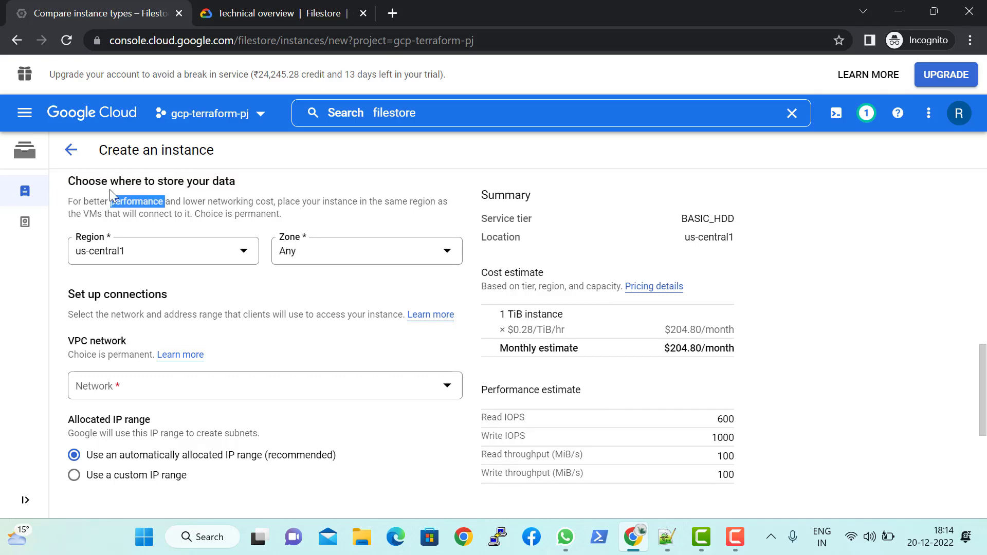
# Step: Look over the region and zone choices, keeping region us-central1 and zone Any
pyautogui.click(200, 261)
pyautogui.click(339, 310)
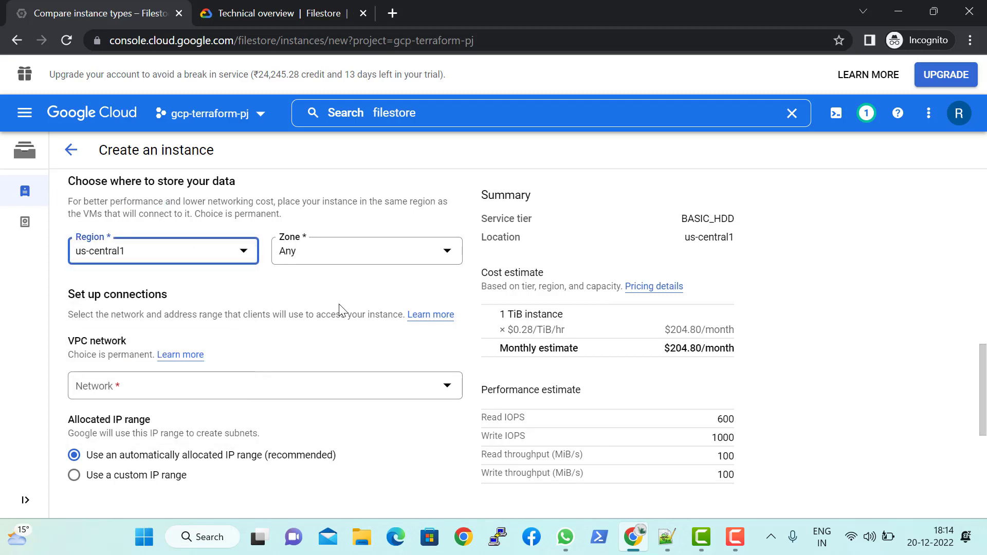
pyautogui.click(301, 259)
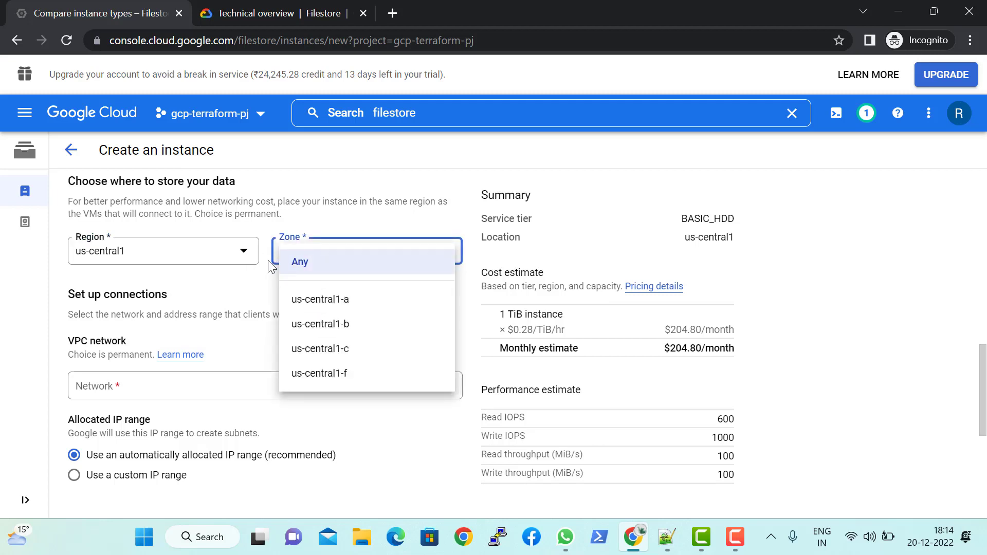
pyautogui.click(261, 297)
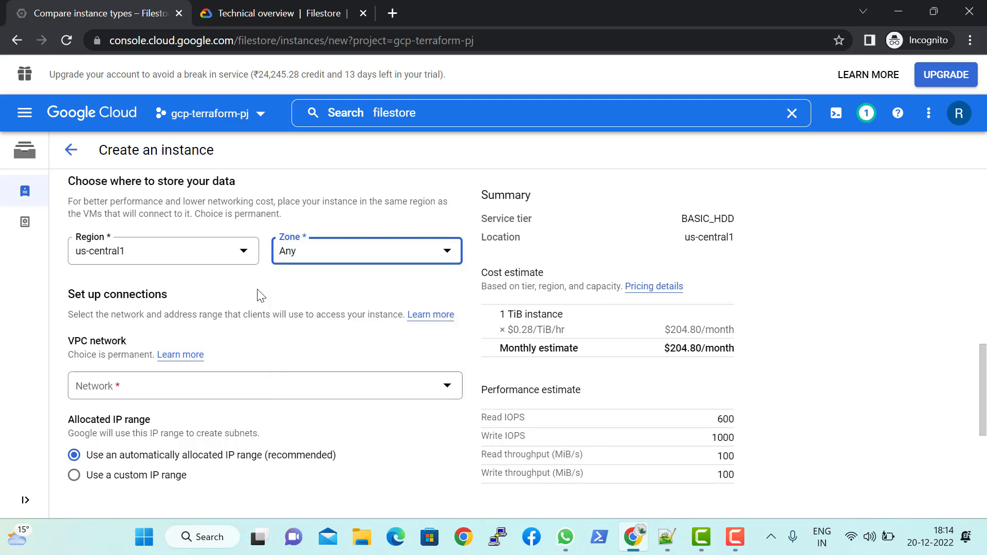
# Step: Set the instance's VPC network to default and check the note on whether the choice can be changed
pyautogui.scroll(-2, 339, 262)
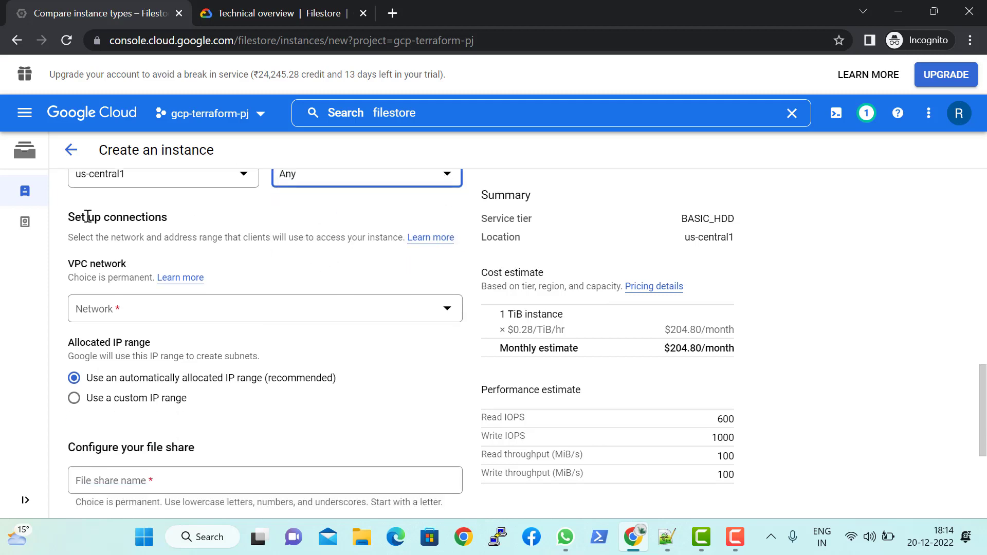
pyautogui.moveTo(65, 221); pyautogui.dragTo(174, 230)
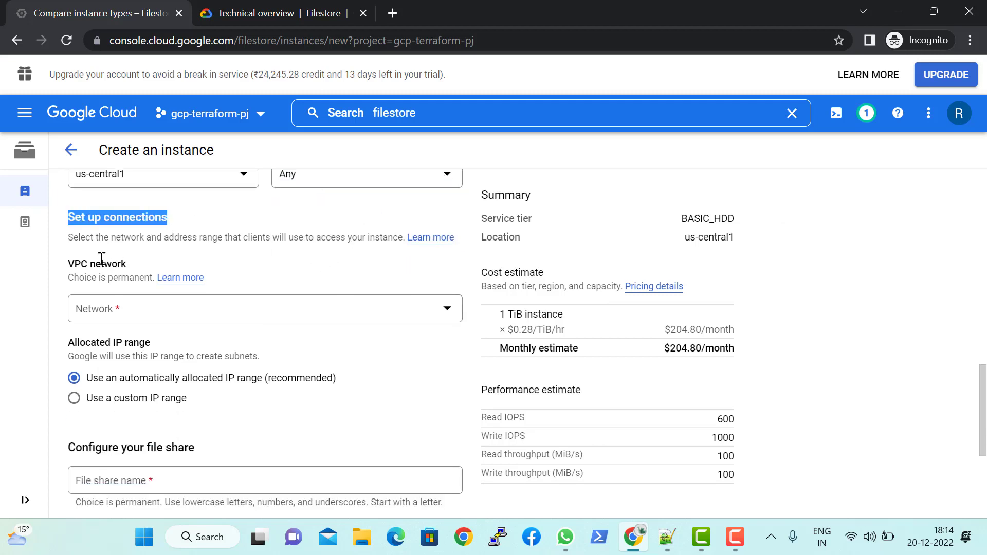
pyautogui.click(146, 319)
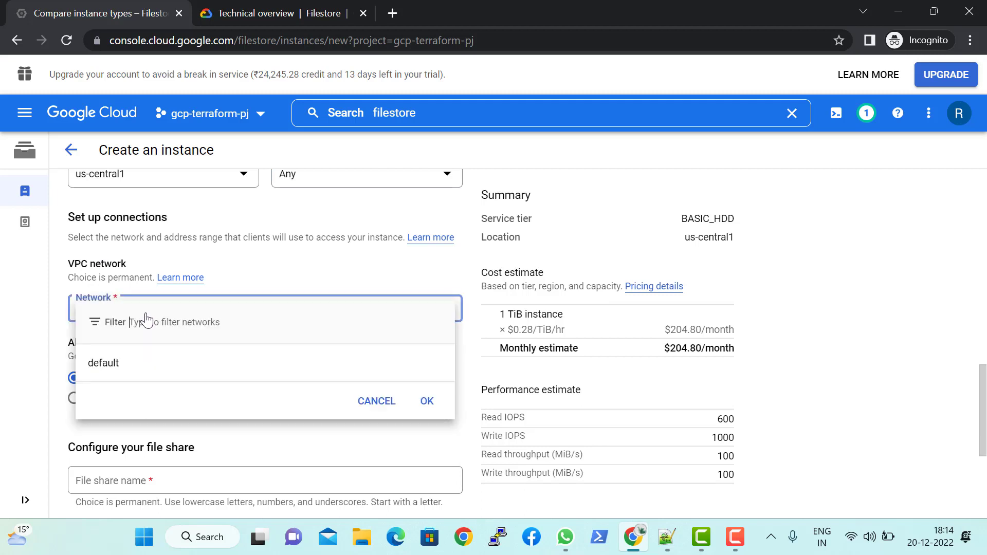
pyautogui.click(148, 354)
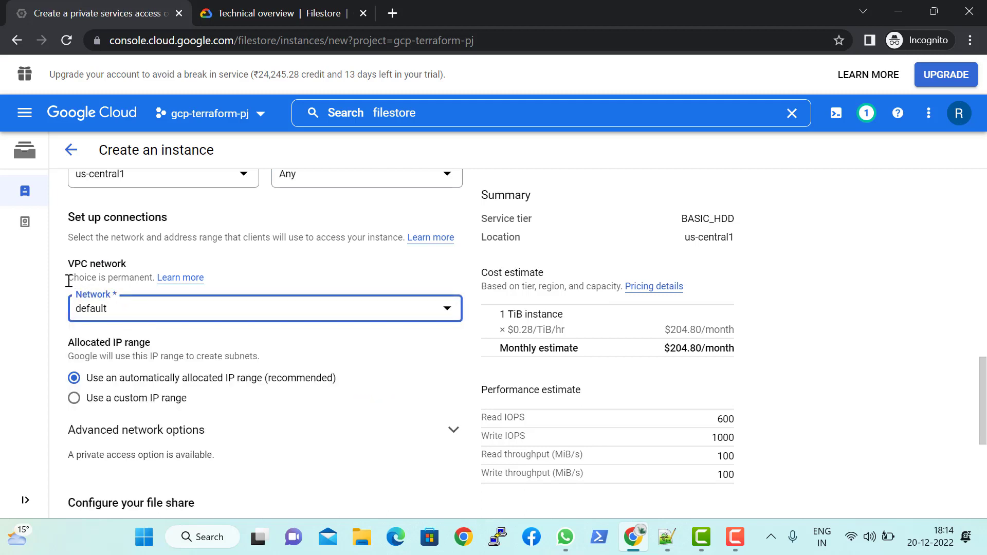
pyautogui.moveTo(68, 280); pyautogui.dragTo(144, 277)
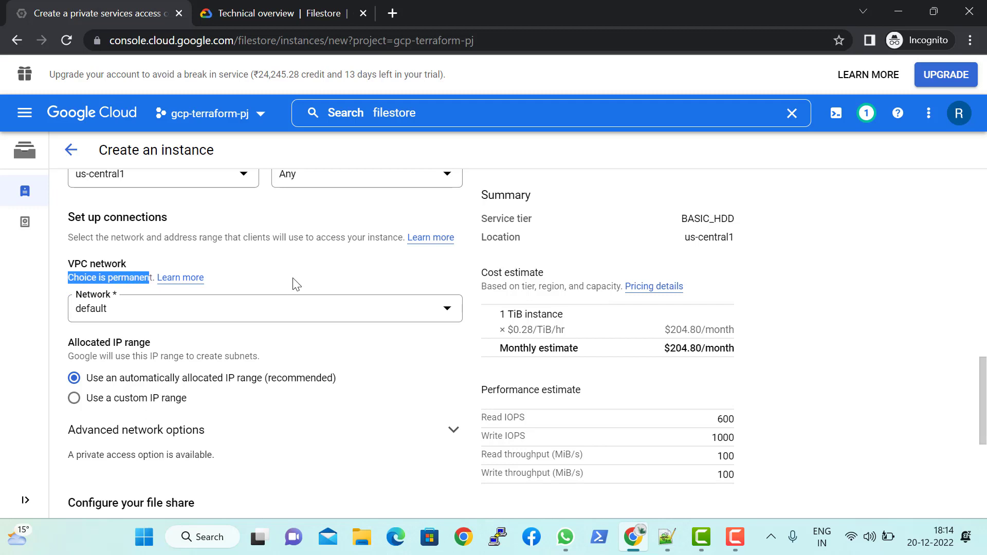
# Step: Examine the allocated IP range choices, trying the custom IP range and returning to the automatically allocated range
pyautogui.scroll(-1, 297, 284)
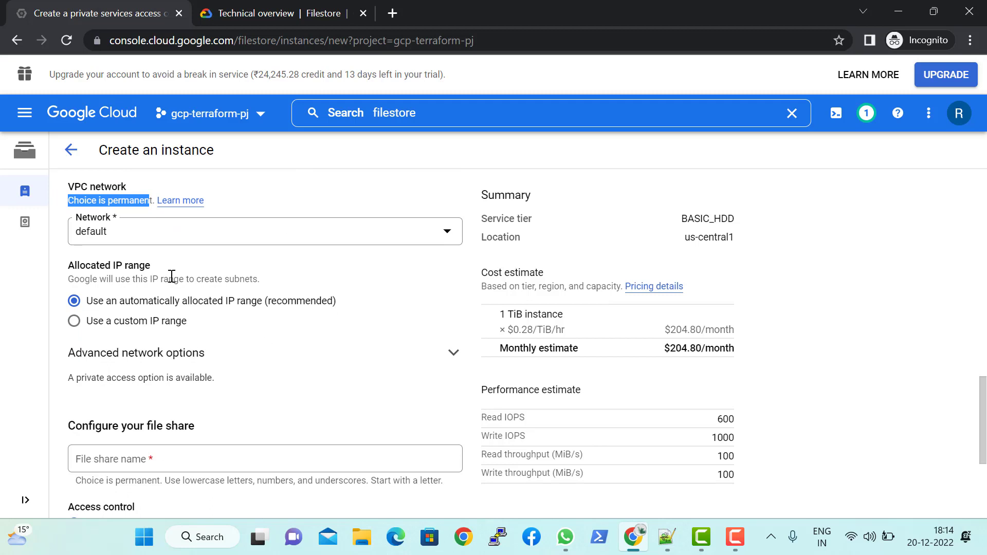
pyautogui.moveTo(70, 266)
pyautogui.mouseDown()
pyautogui.moveTo(148, 261)
pyautogui.moveTo(70, 264)
pyautogui.mouseUp()
pyautogui.doubleClick(146, 261)
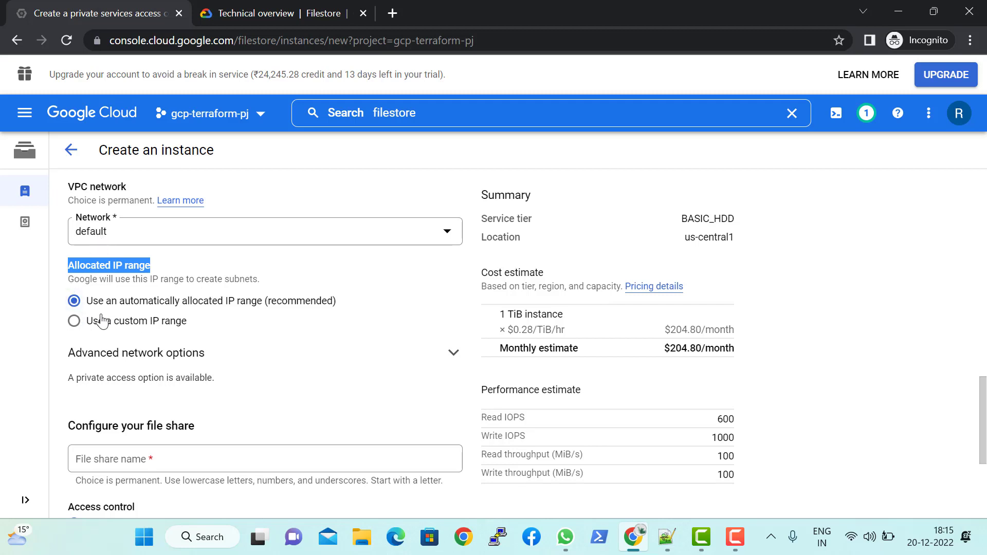
pyautogui.click(132, 323)
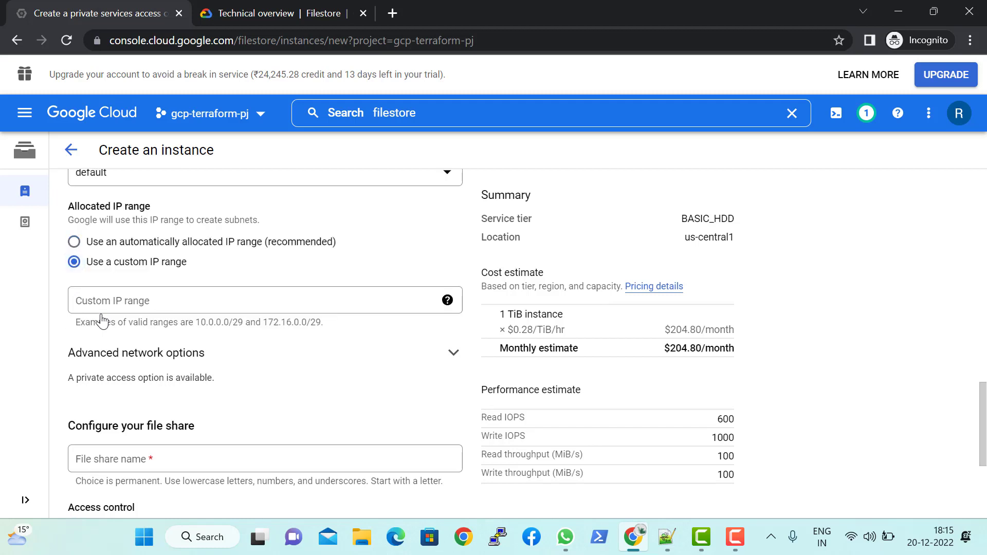
pyautogui.click(442, 302)
pyautogui.click(75, 242)
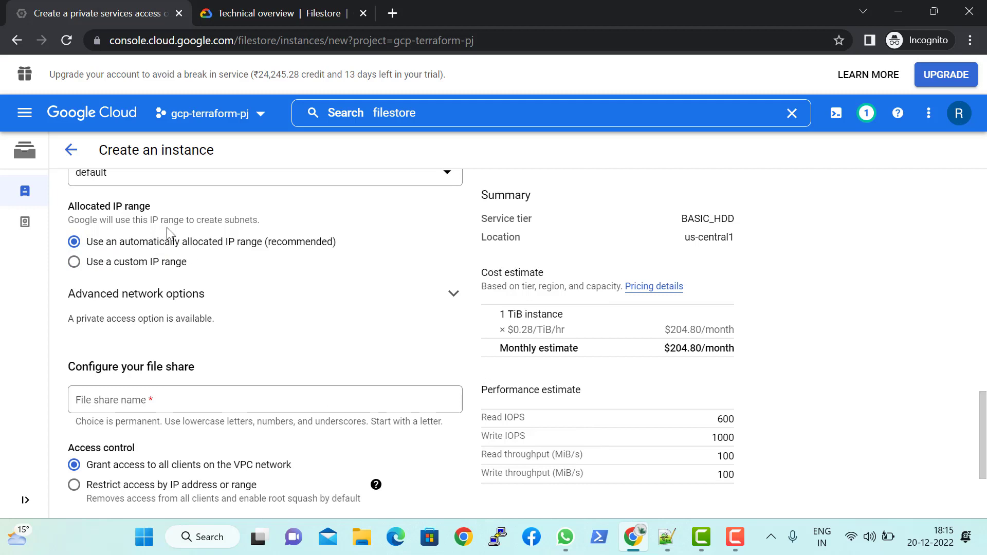
pyautogui.moveTo(82, 222)
pyautogui.mouseDown()
pyautogui.moveTo(261, 221)
pyautogui.moveTo(67, 221)
pyautogui.mouseUp()
pyautogui.click(263, 226)
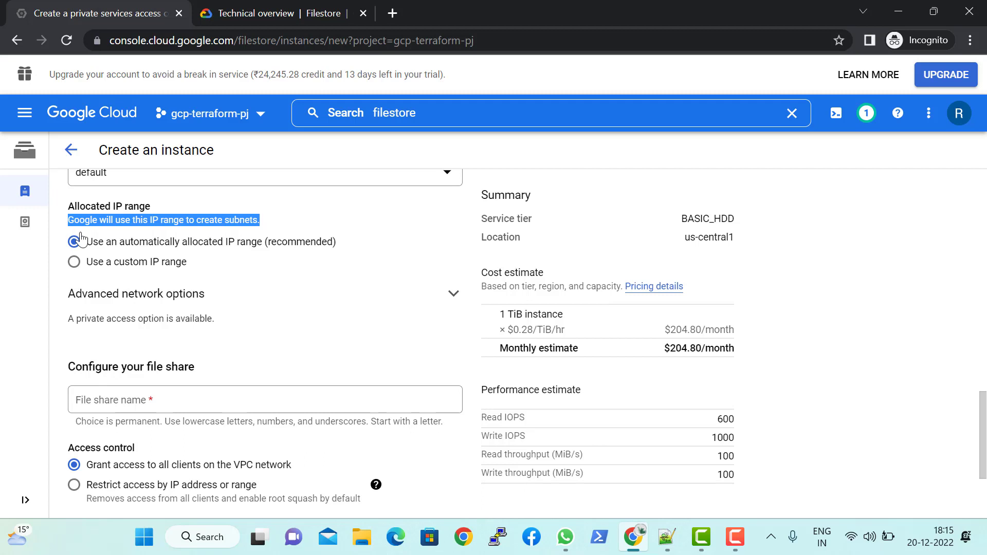
# Step: Expand the advanced network options, read about the private services access connection, and collapse them again
pyautogui.click(429, 299)
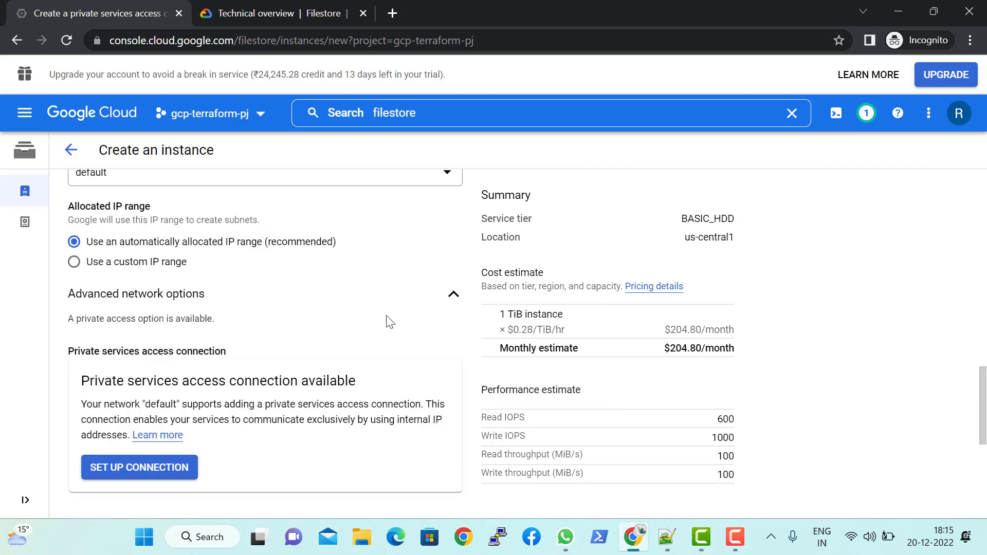
pyautogui.moveTo(126, 381); pyautogui.dragTo(349, 377)
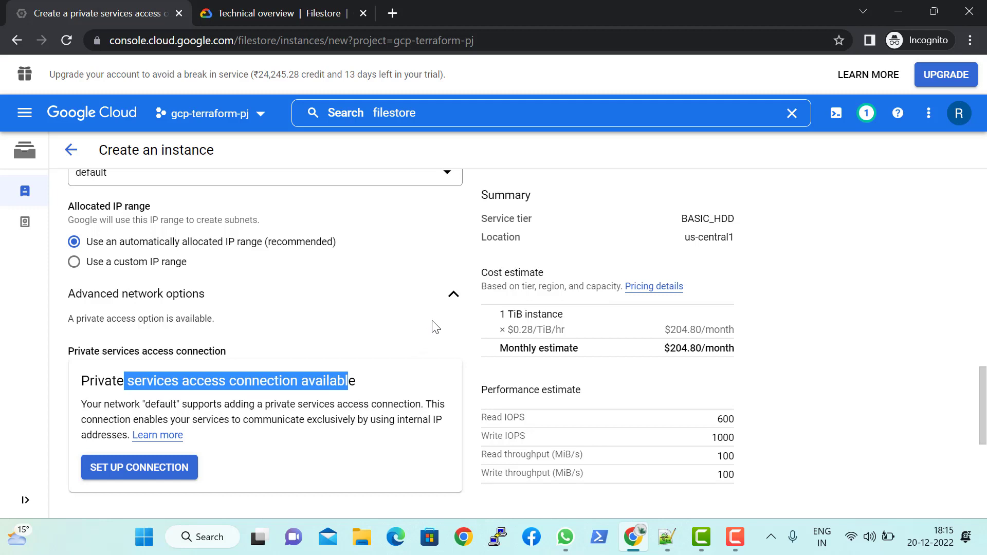
pyautogui.click(452, 293)
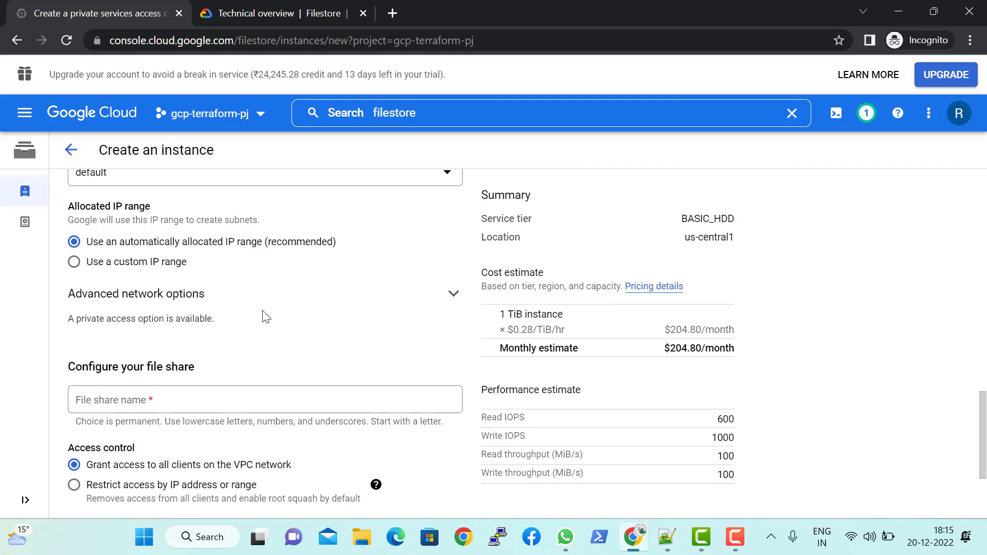
# Step: Name the file share nfsshare2
pyautogui.scroll(-1, 297, 329)
pyautogui.click(132, 319)
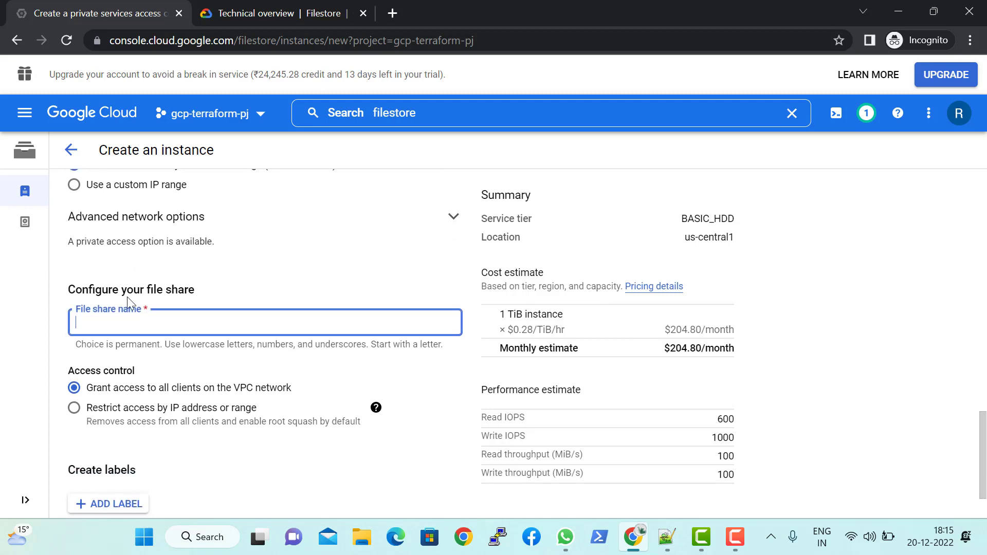
pyautogui.tripleClick(123, 292)
pyautogui.click(206, 320)
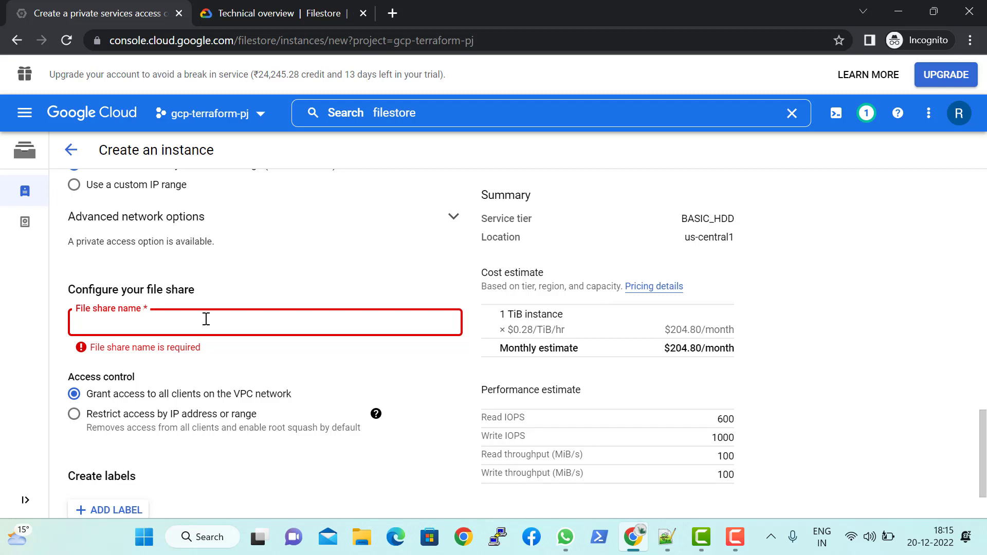
pyautogui.write('n')
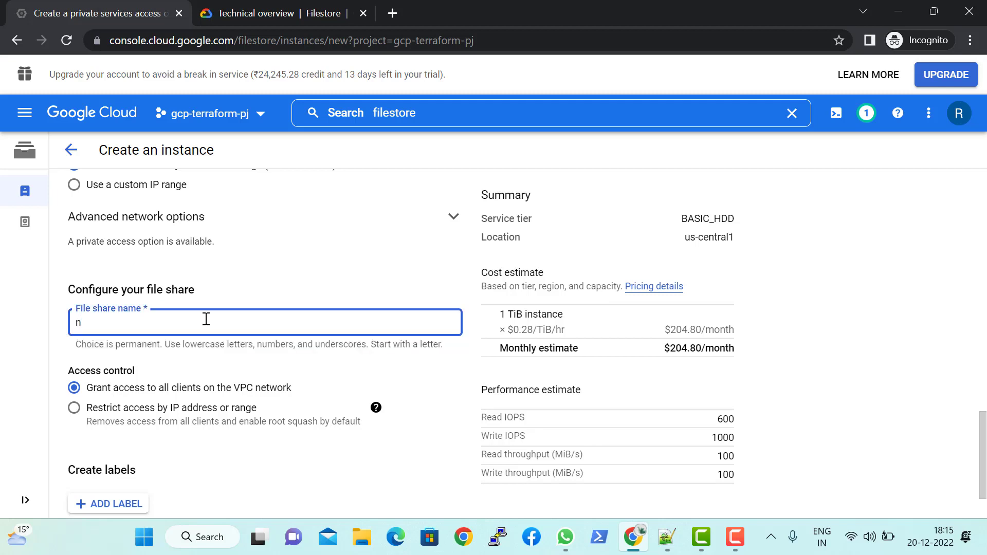
pyautogui.write('d')
pyautogui.press('BackSpace')
pyautogui.write('fsshare2')
pyautogui.click(343, 364)
# Step: Try restricting file share access by IP address or range and look through the access levels, keeping Admin
pyautogui.scroll(-2, 339, 334)
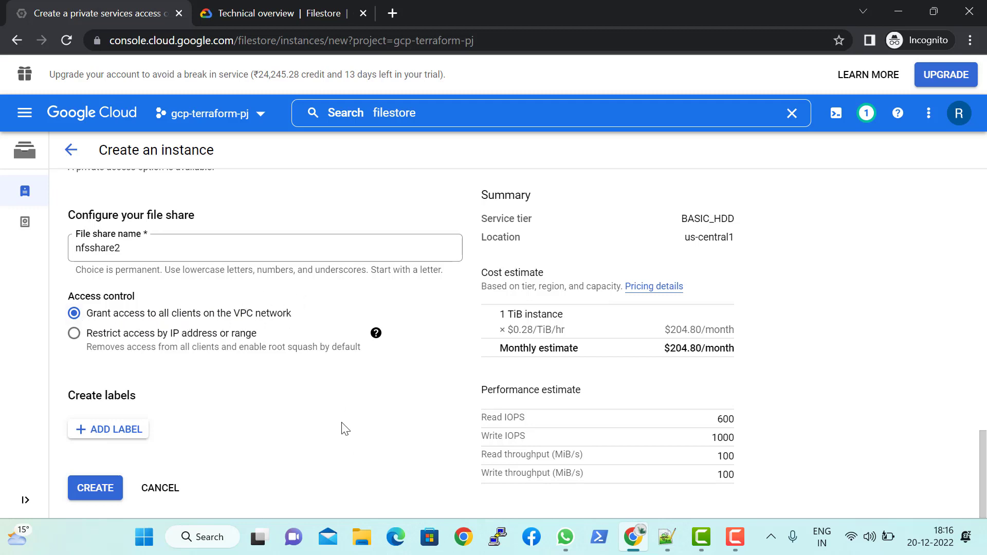
pyautogui.scroll(1, 340, 426)
pyautogui.scroll(-1, 335, 422)
pyautogui.click(74, 335)
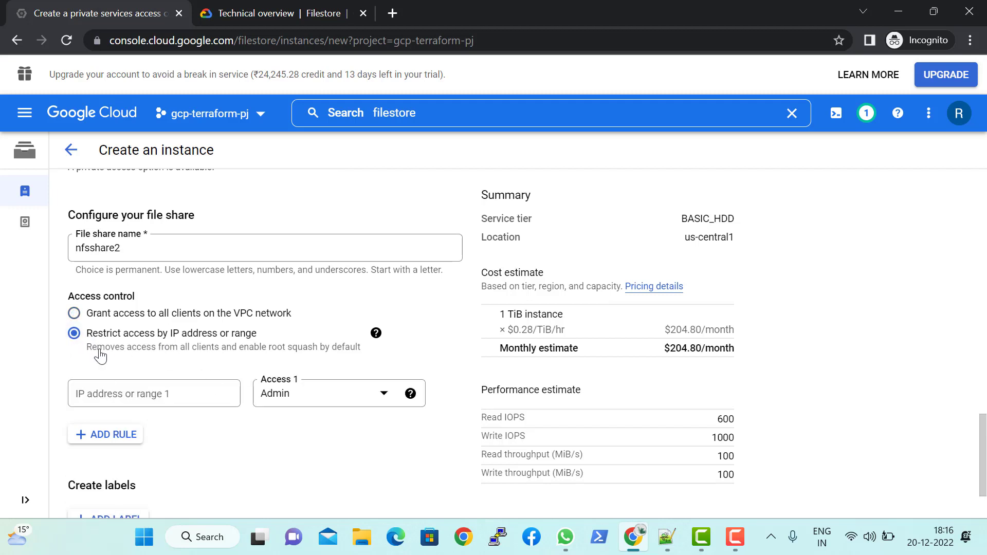
pyautogui.click(98, 390)
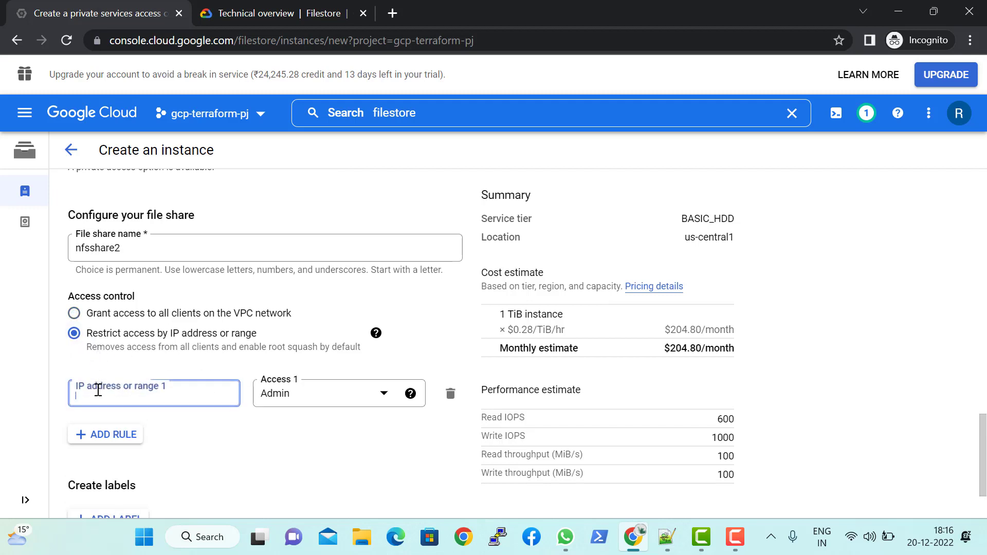
pyautogui.click(322, 394)
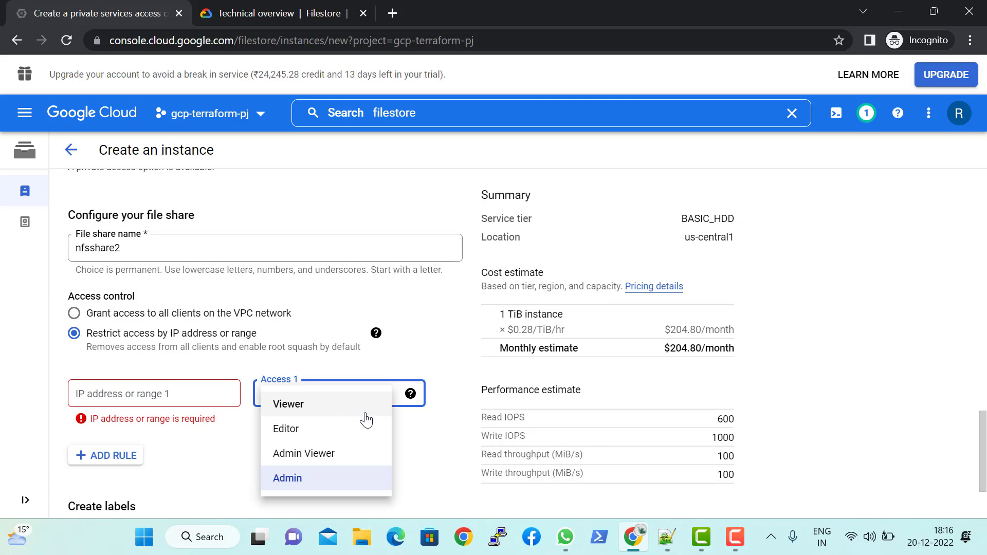
pyautogui.click(415, 439)
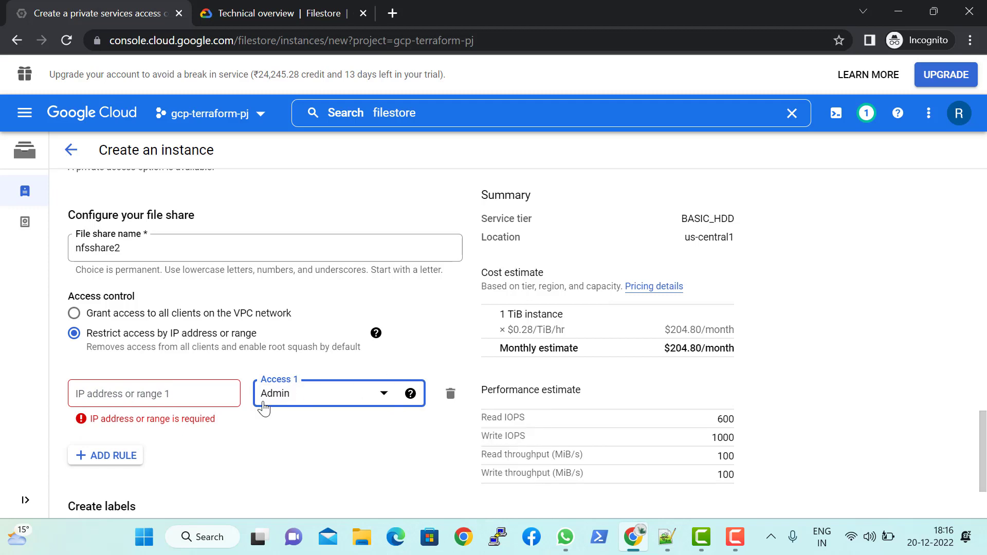
pyautogui.click(309, 400)
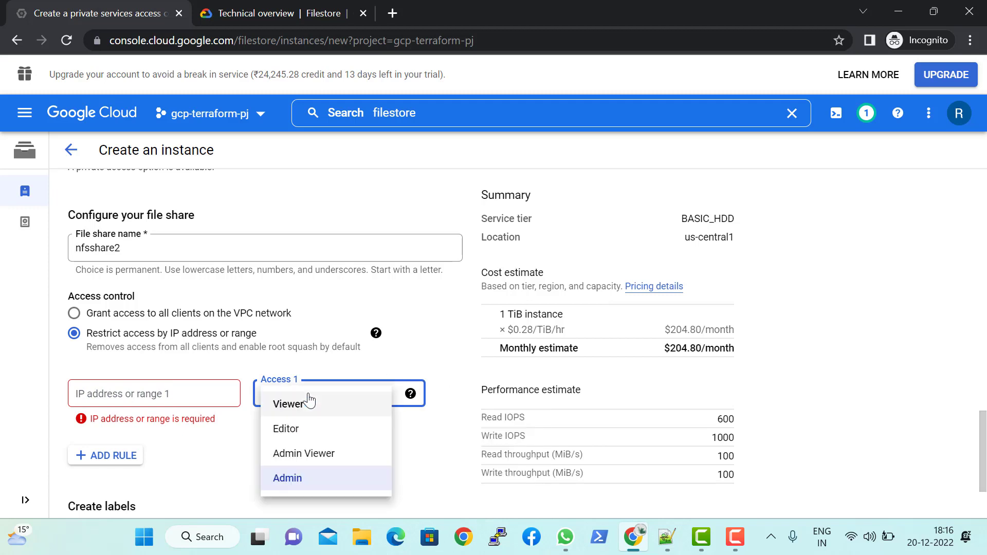
pyautogui.click(420, 453)
# Step: Read the help on the access levels and return access control to granting access to all clients on the VPC network
pyautogui.moveTo(408, 391)
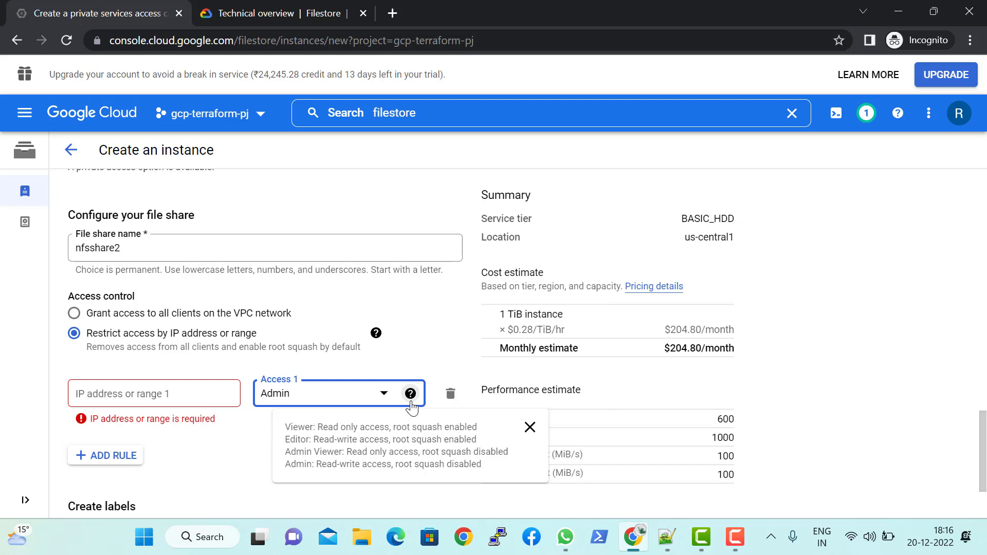
pyautogui.click(411, 403)
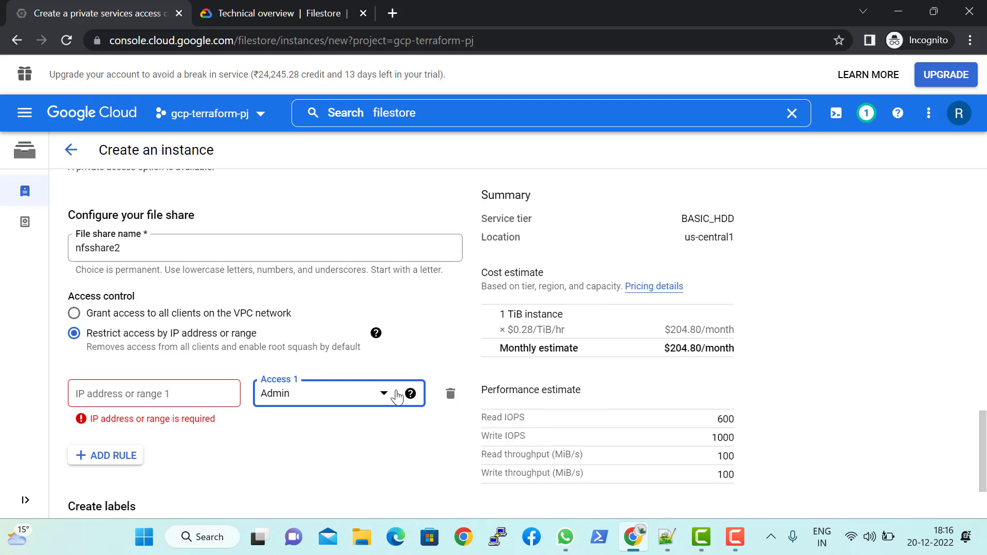
pyautogui.click(410, 402)
pyautogui.click(249, 456)
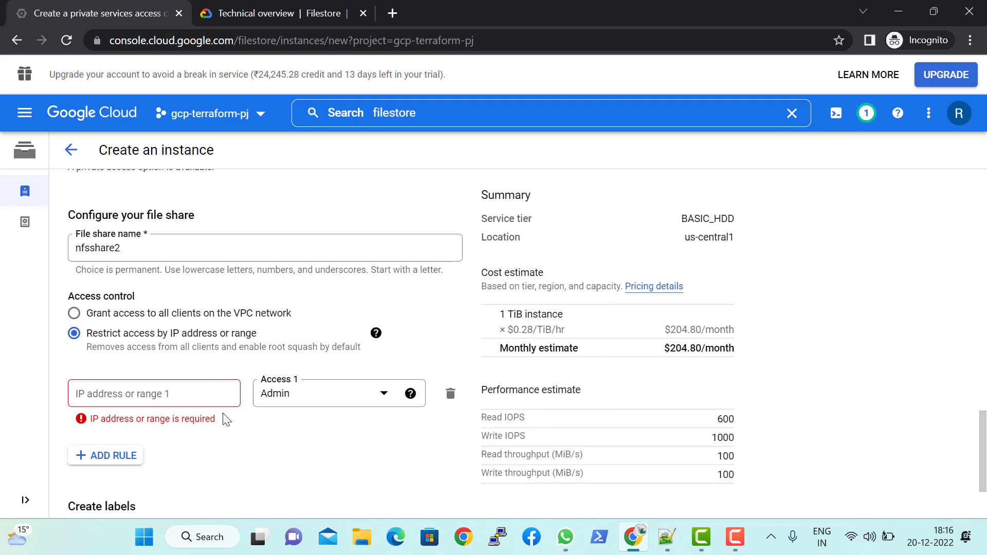
pyautogui.click(179, 315)
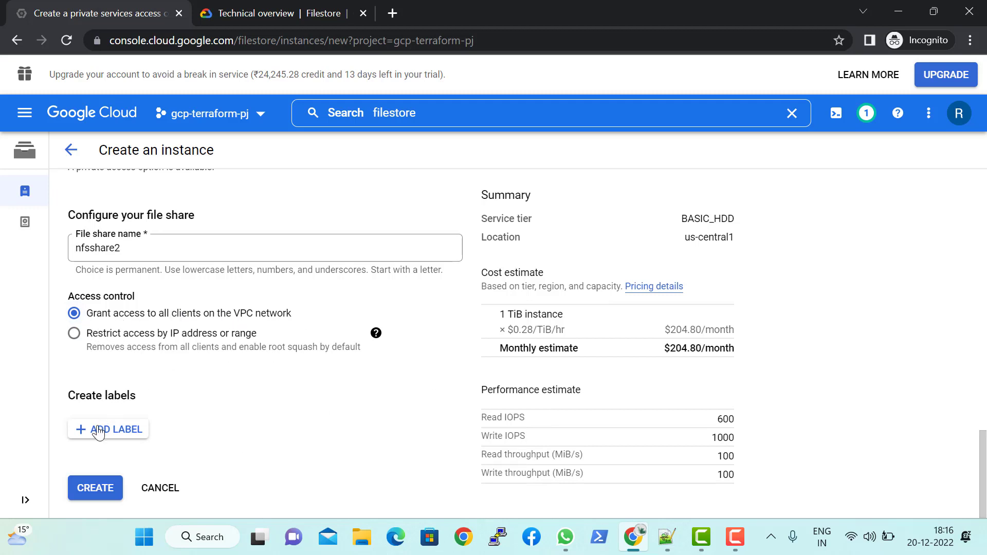
# Step: Try adding a label to the instance and remove the empty label row again
pyautogui.tripleClick(94, 395)
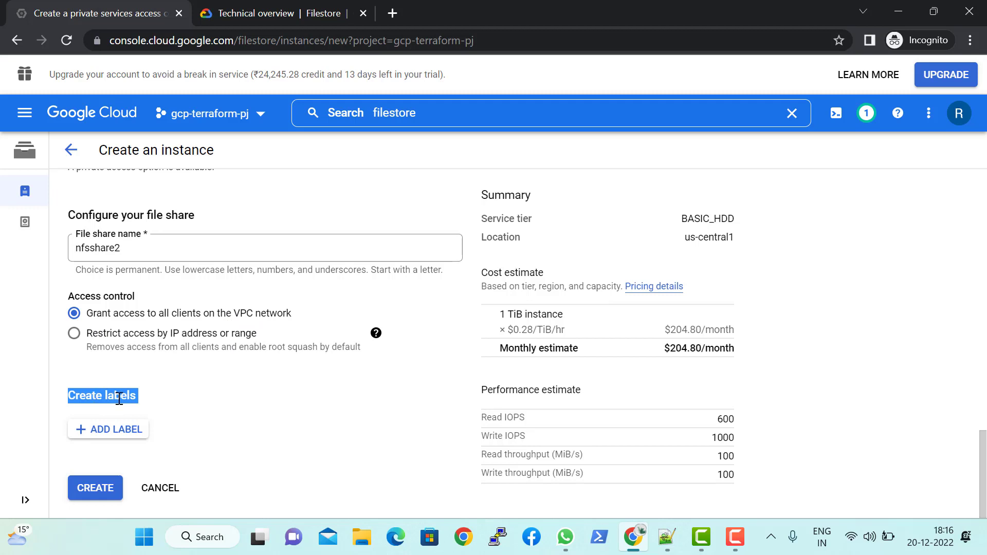
pyautogui.click(117, 430)
pyautogui.scroll(-1, 170, 401)
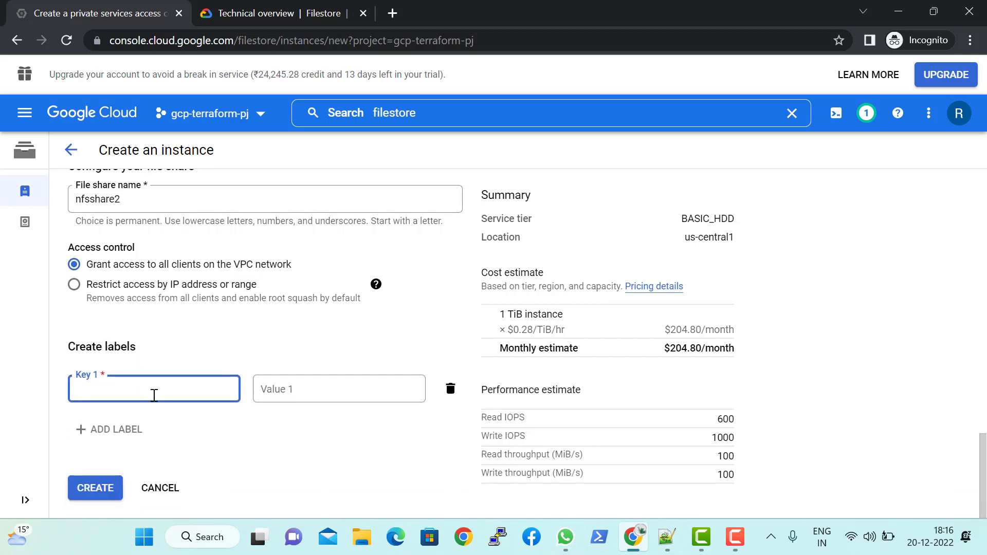
pyautogui.click(211, 423)
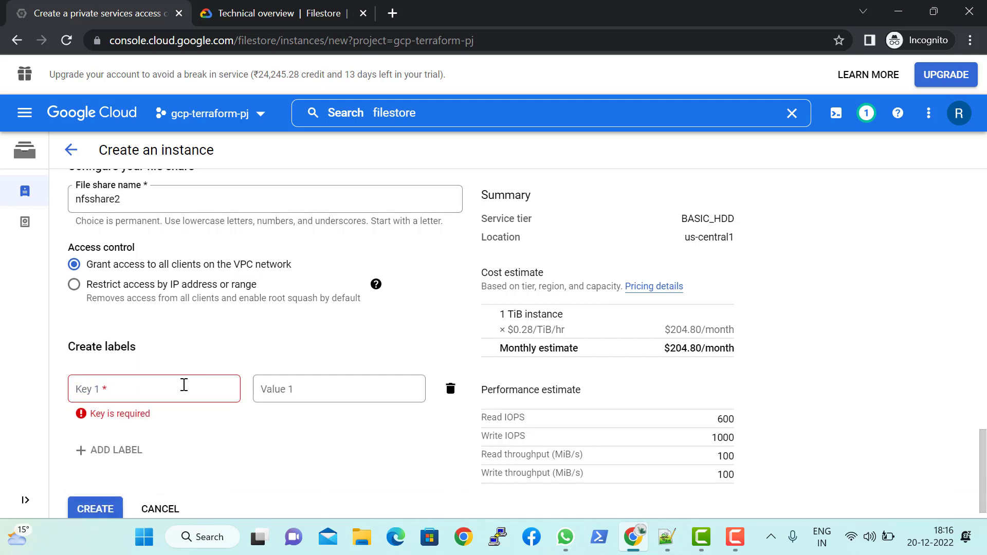
pyautogui.click(184, 385)
pyautogui.click(186, 346)
pyautogui.click(139, 394)
pyautogui.click(449, 389)
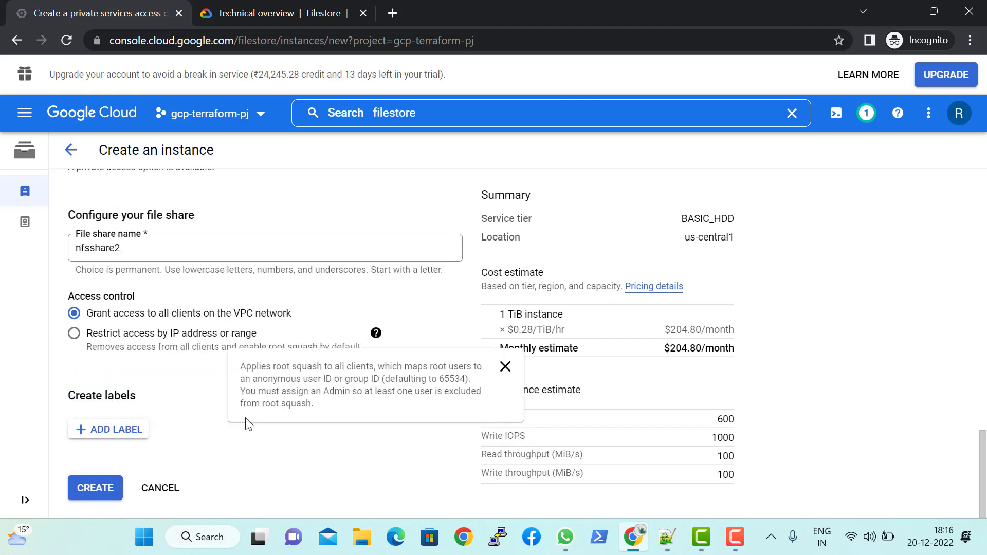
# Step: Cancel the instance creation and copy the NFS mount point of the existing instance instnace1
pyautogui.click(148, 495)
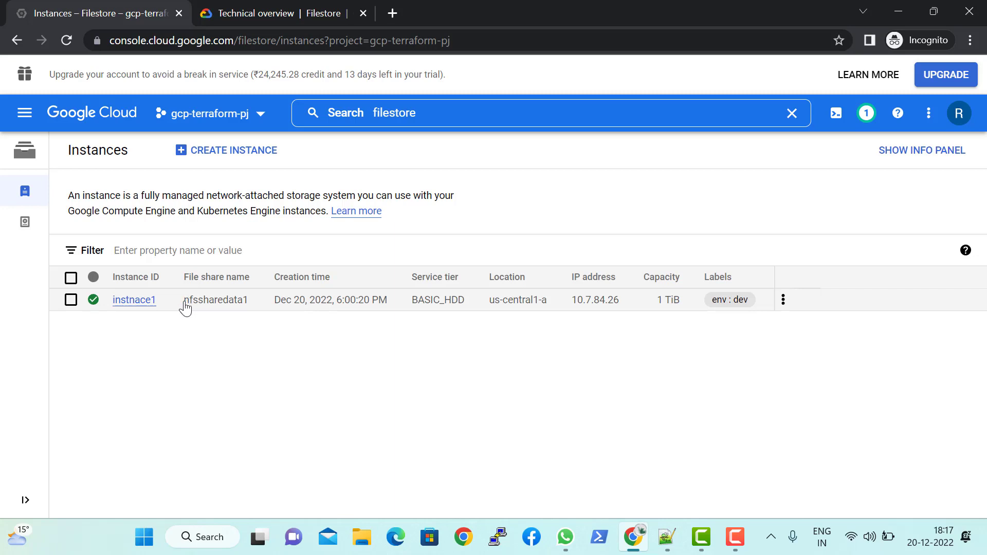
pyautogui.moveTo(185, 307); pyautogui.dragTo(248, 306)
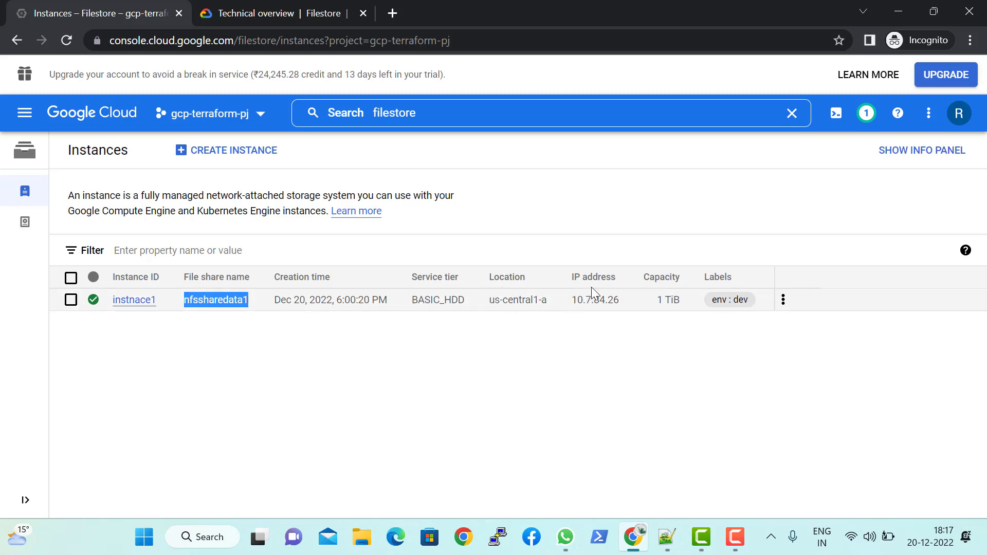
pyautogui.click(782, 300)
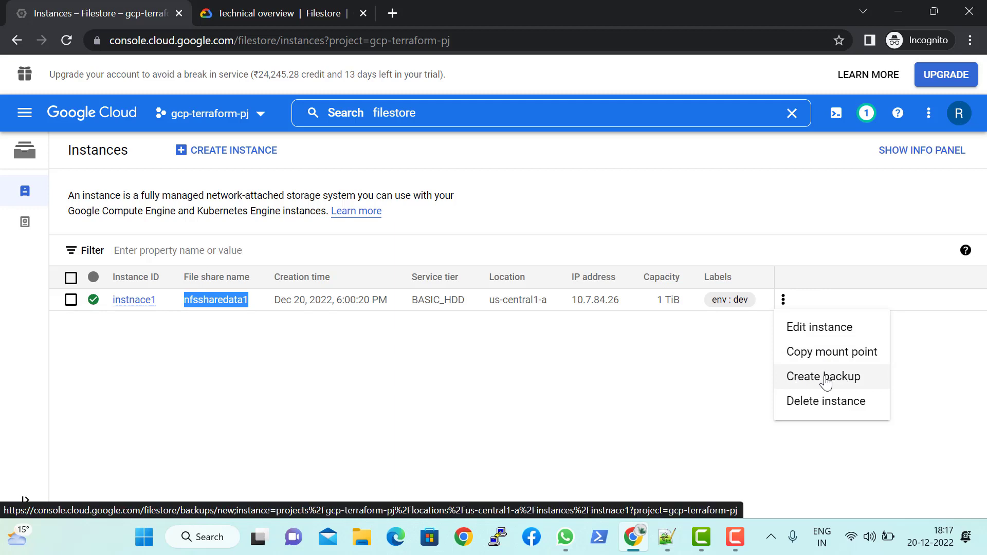
pyautogui.click(815, 354)
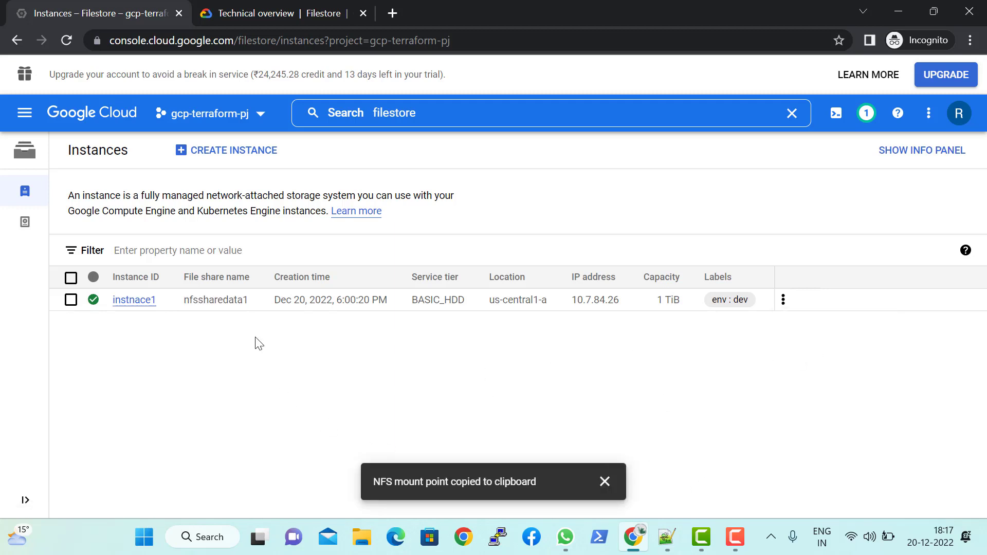
pyautogui.click(407, 113)
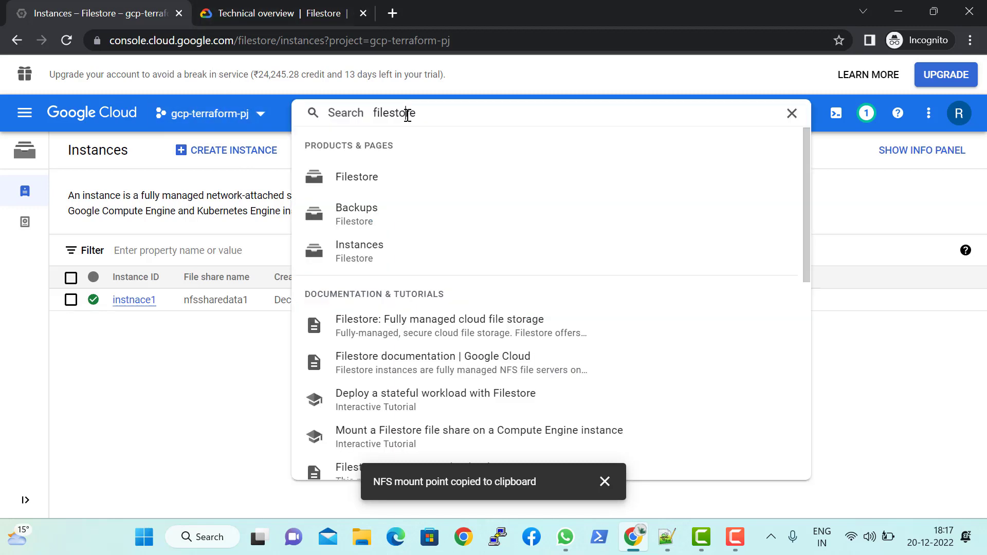
pyautogui.doubleClick(429, 113)
pyautogui.press('BackSpace')
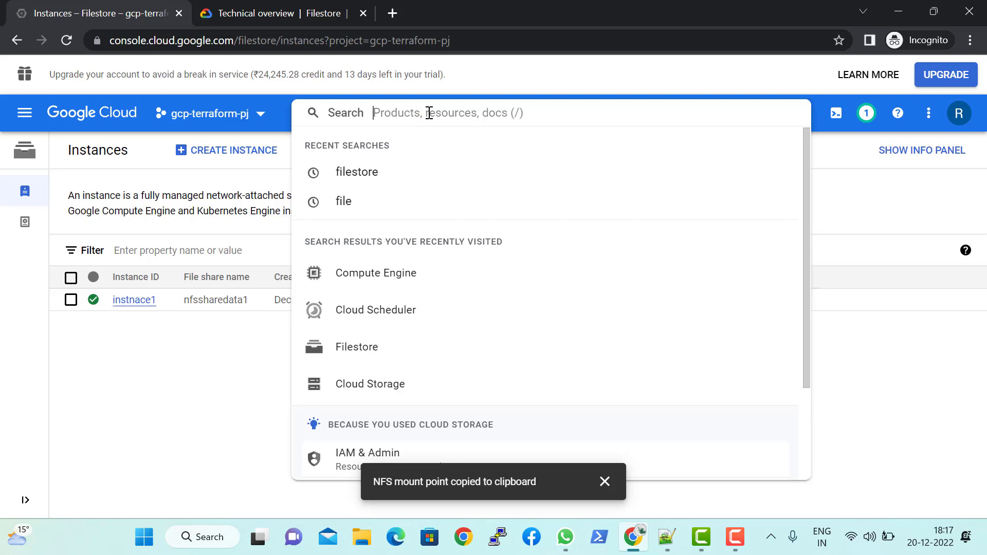
pyautogui.write('g')
pyautogui.press('BackSpace')
pyautogui.write('comp')
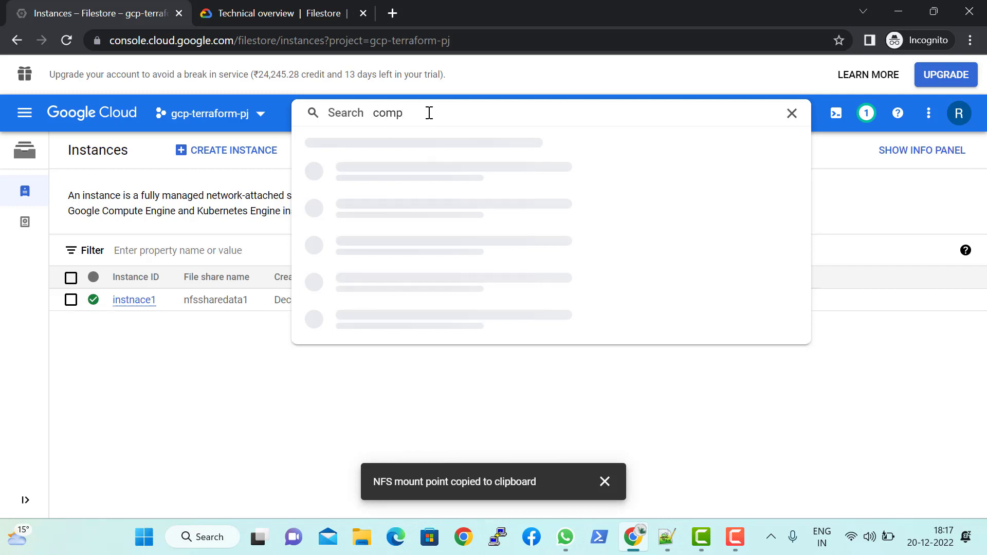
pyautogui.write('ute')
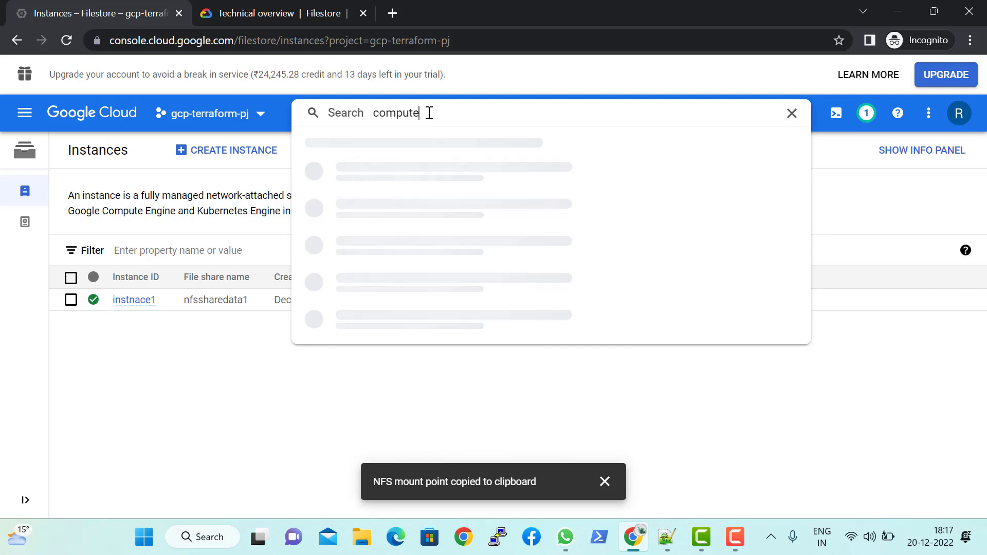
# Step: Go to the Compute Engine VM instances and open an SSH-in-browser session to instance-1
pyautogui.click(24, 112)
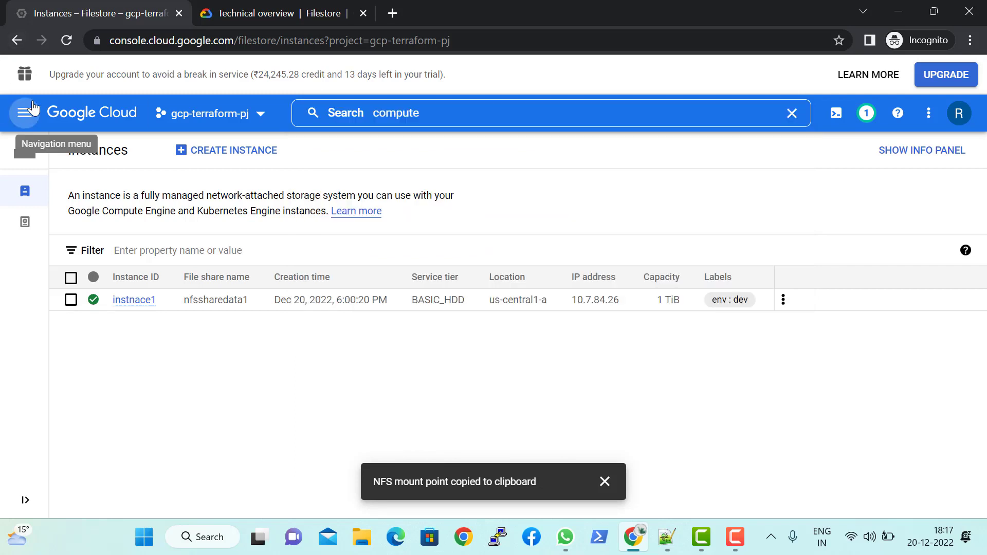
pyautogui.scroll(-5, 82, 216)
pyautogui.scroll(3, 110, 273)
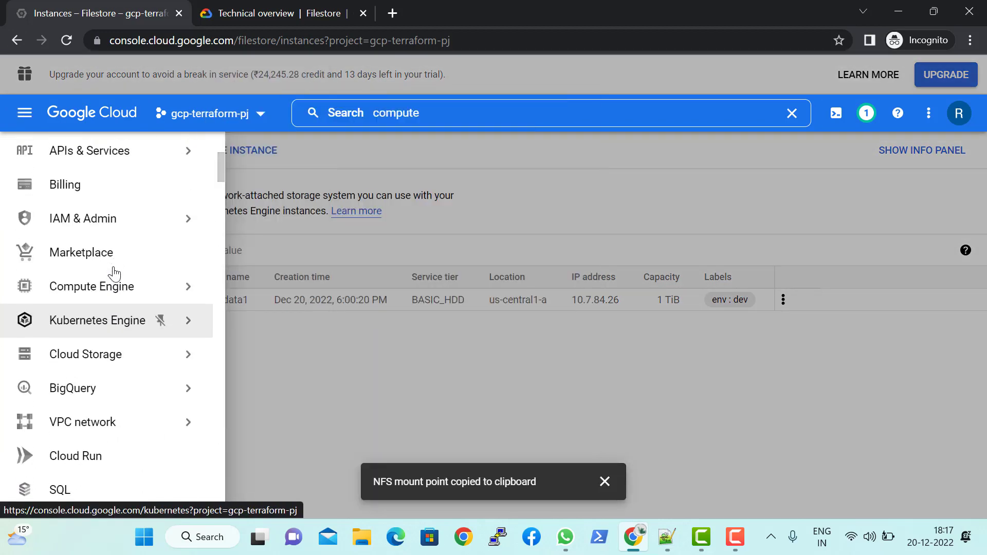
pyautogui.moveTo(112, 295)
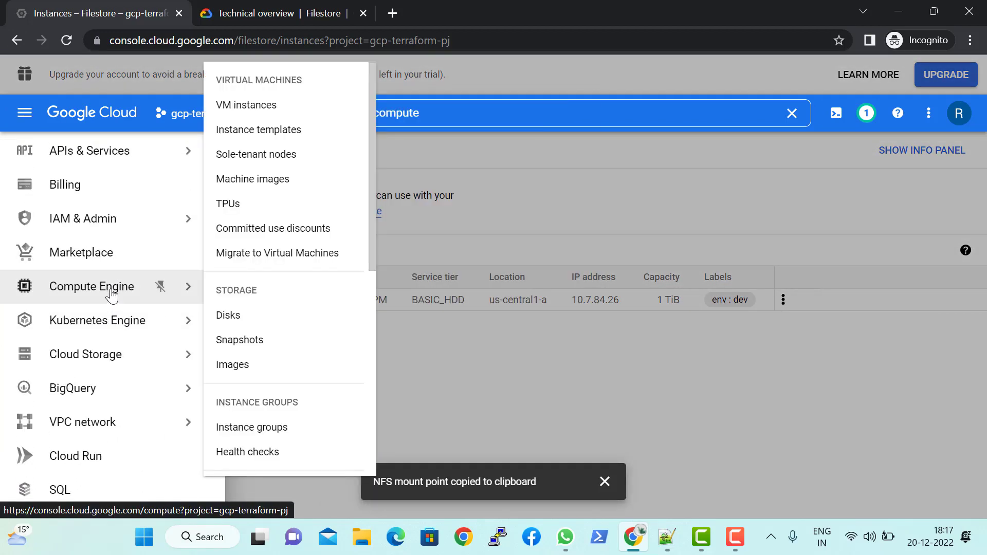
pyautogui.click(291, 104)
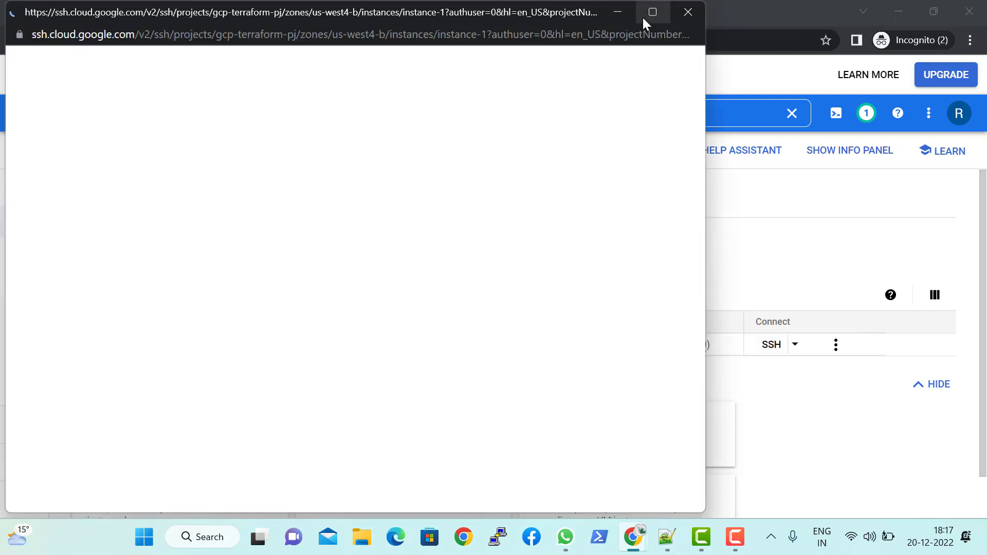
pyautogui.moveTo(491, 13); pyautogui.dragTo(589, 29)
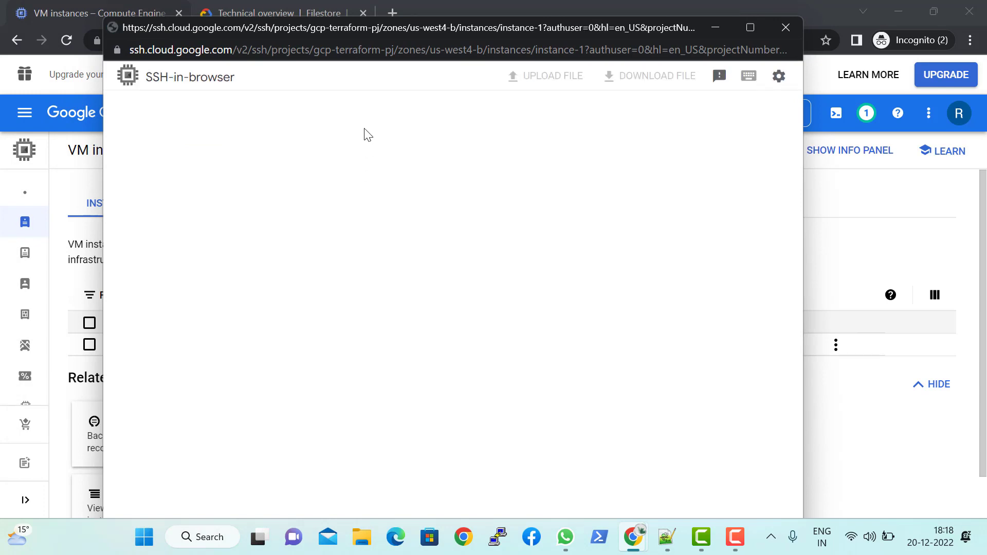
pyautogui.moveTo(468, 18); pyautogui.dragTo(467, 31)
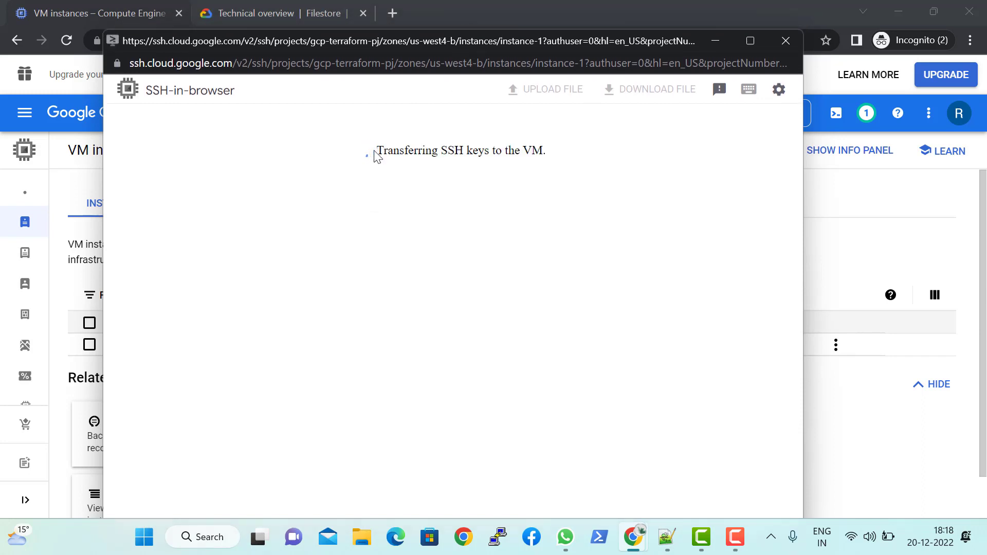
pyautogui.moveTo(379, 152); pyautogui.dragTo(548, 148)
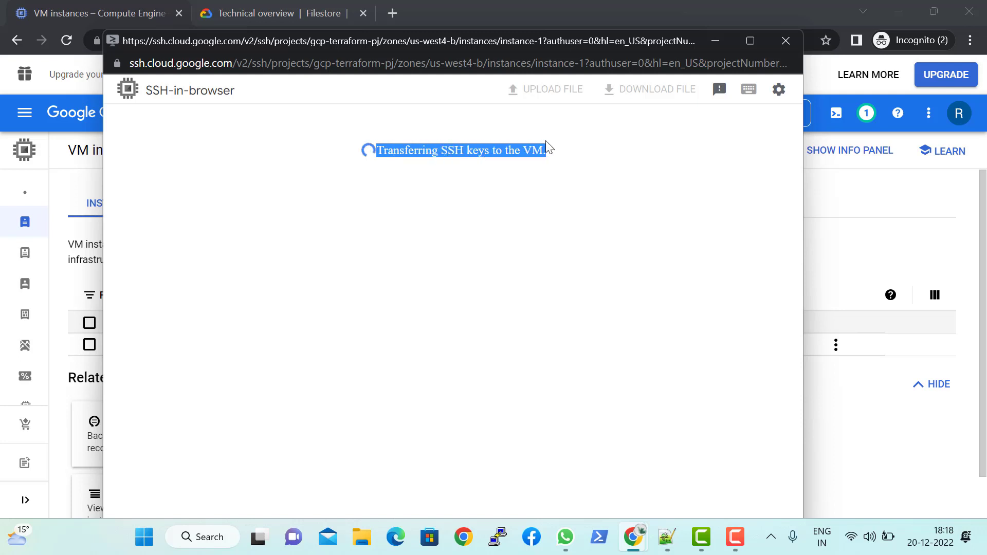
pyautogui.tripleClick(535, 148)
pyautogui.tripleClick(536, 148)
pyautogui.tripleClick(539, 148)
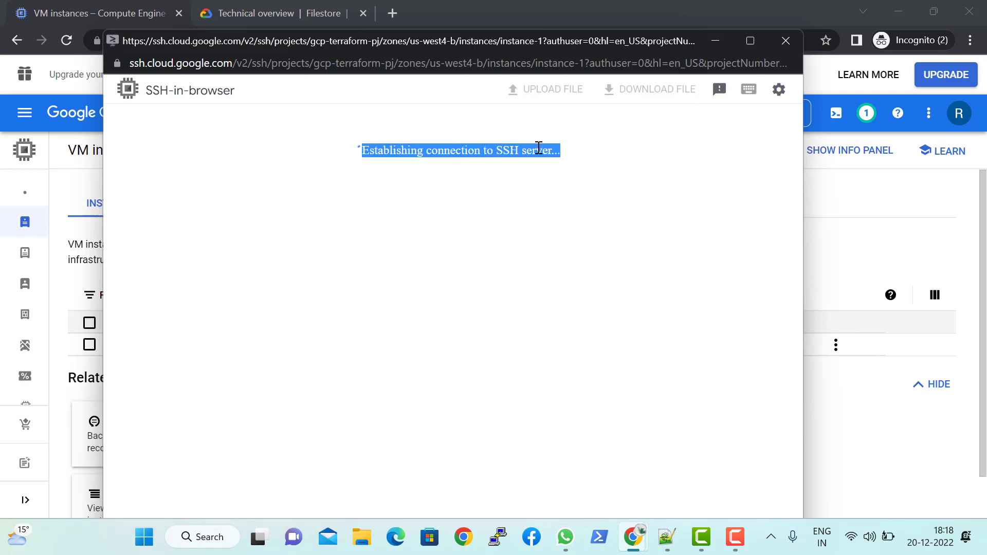
pyautogui.tripleClick(538, 148)
pyautogui.tripleClick(546, 149)
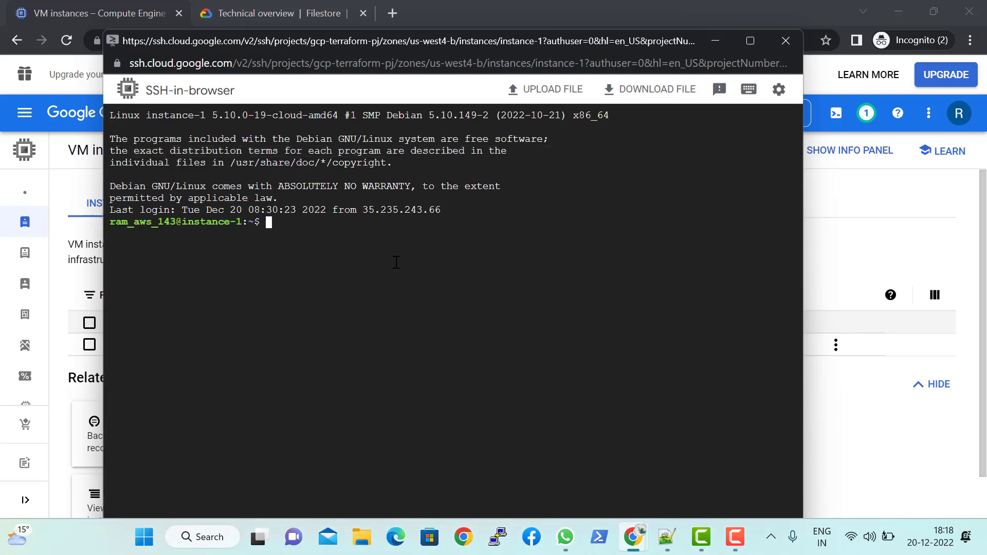
# Step: Switch to a root login shell on the VM with sudo su -
pyautogui.write('sudos u')
pyautogui.press('BackSpace')
pyautogui.press('BackSpace')
pyautogui.press('BackSpace')
pyautogui.press('BackSpace')
pyautogui.write('su -')
pyautogui.press('Return')
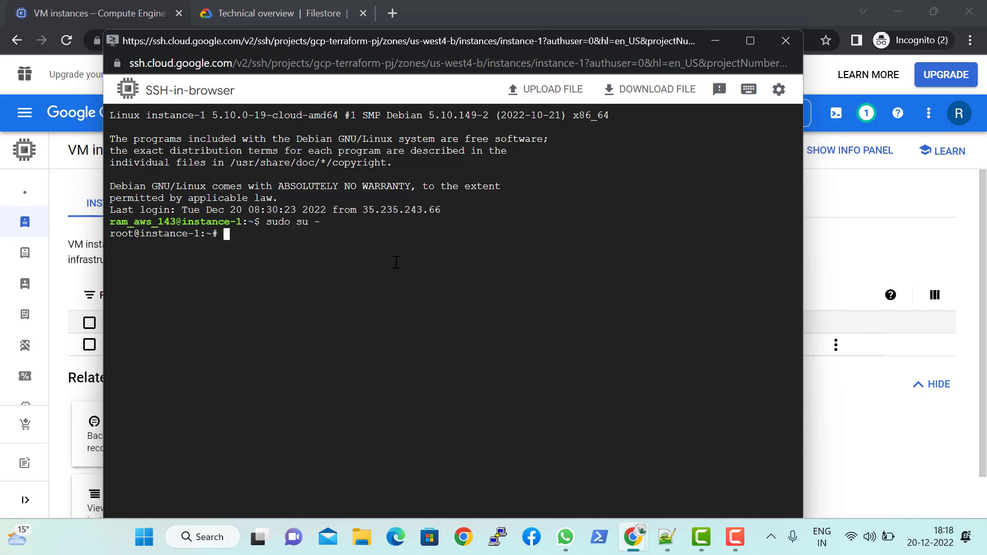
# Step: Clear the terminal and list the VM's mounted file systems with df -kh
pyautogui.write('clear')
pyautogui.press('Return')
pyautogui.write('df0')
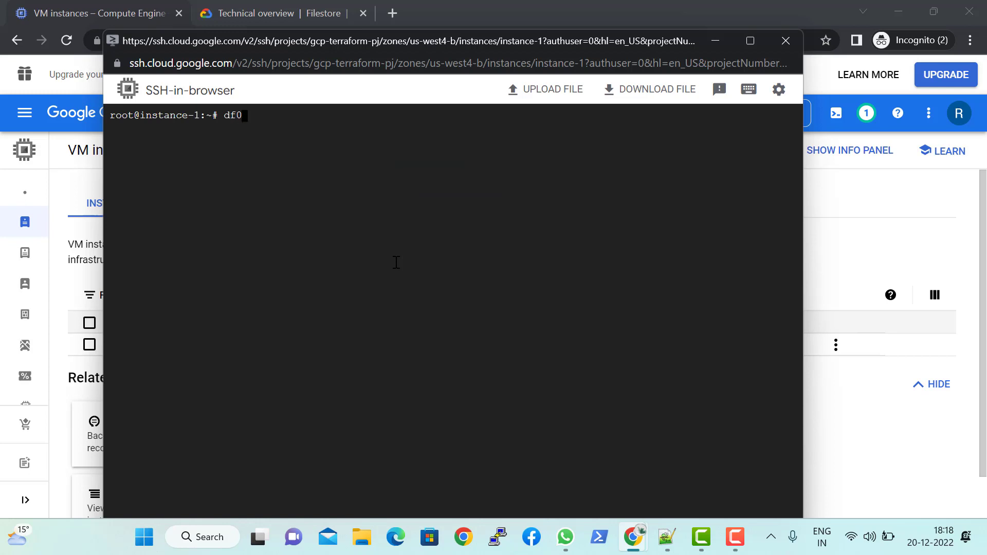
pyautogui.press('BackSpace')
pyautogui.write('-kh')
pyautogui.press('Return')
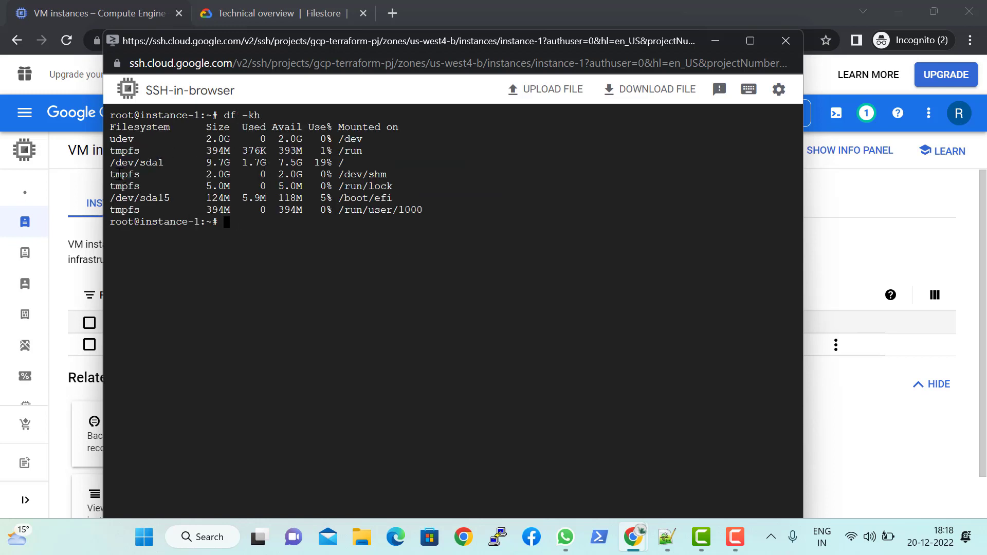
pyautogui.write('mount ')
pyautogui.write('-')
pyautogui.write('t')
pyautogui.press('BackSpace')
pyautogui.press('BackSpace')
pyautogui.press('BackSpace')
pyautogui.press('BackSpace')
pyautogui.press('BackSpace')
pyautogui.press('BackSpace')
pyautogui.press('BackSpace')
pyautogui.press('BackSpace')
pyautogui.press('BackSpace')
pyautogui.press('BackSpace')
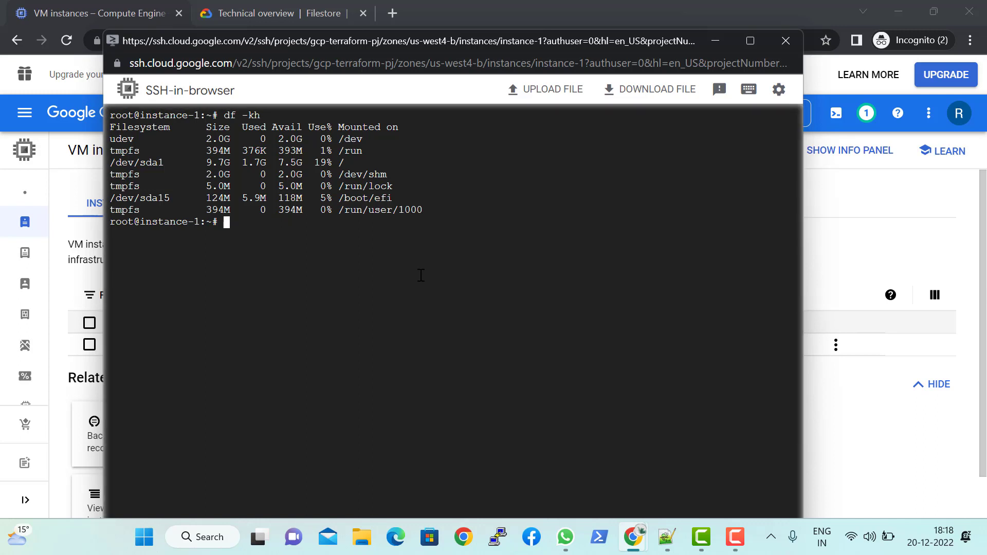
# Step: Check for installed NFS packages with rpm -qa |grep -i nfs, and clear the terminal
pyautogui.write('rpm ')
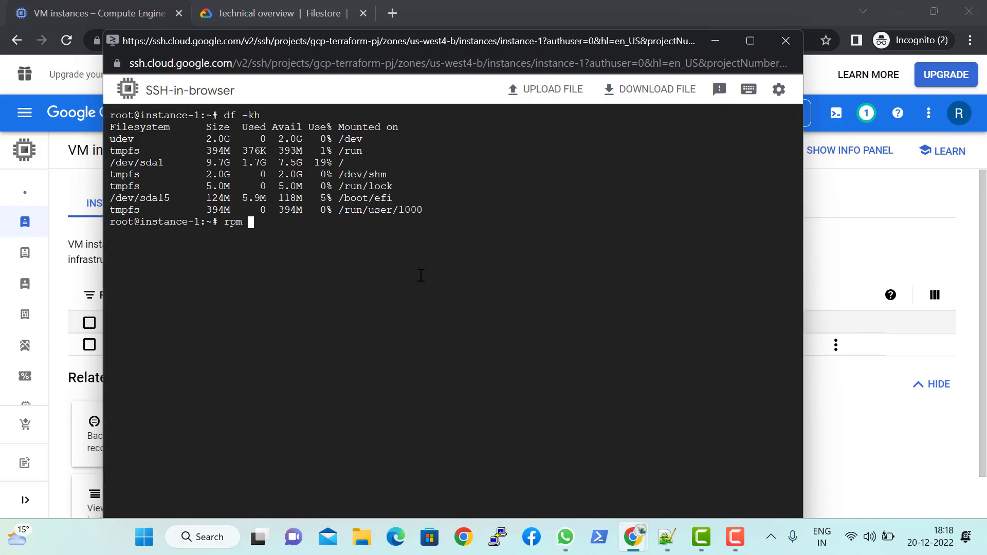
pyautogui.write('-qa |grep -i nfs')
pyautogui.press('Return')
pyautogui.press('Up')
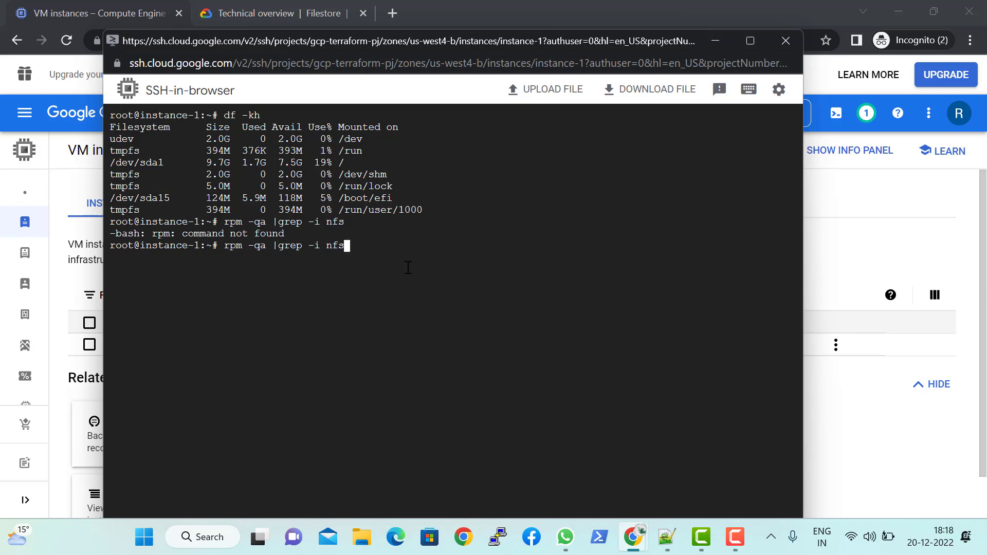
pyautogui.press('Down')
pyautogui.write('clear')
pyautogui.press('Return')
pyautogui.press('Return')
pyautogui.press('Return')
pyautogui.press('Return')
pyautogui.press('Return')
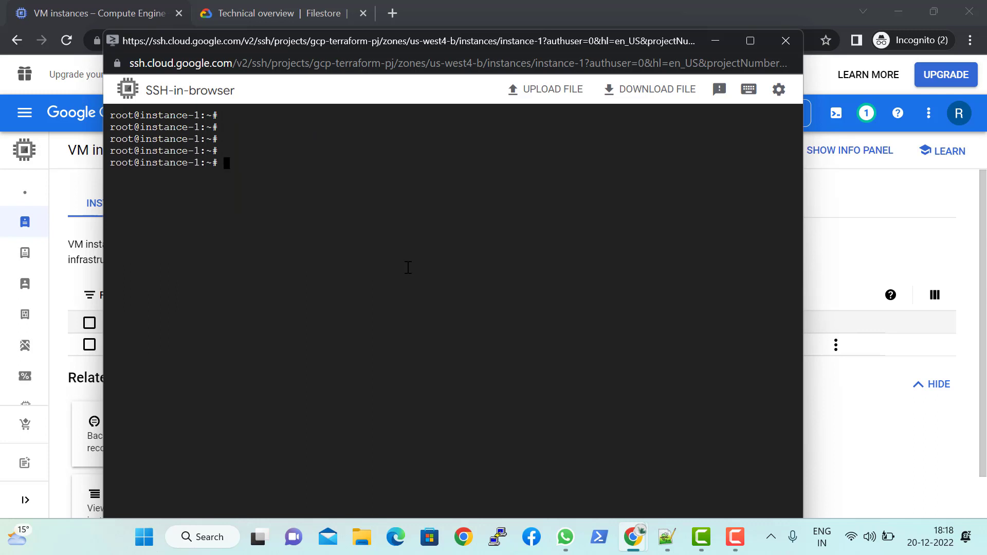
# Step: Try to install the nfs package with apt
pyautogui.write('apt install nfs')
pyautogui.press('Return')
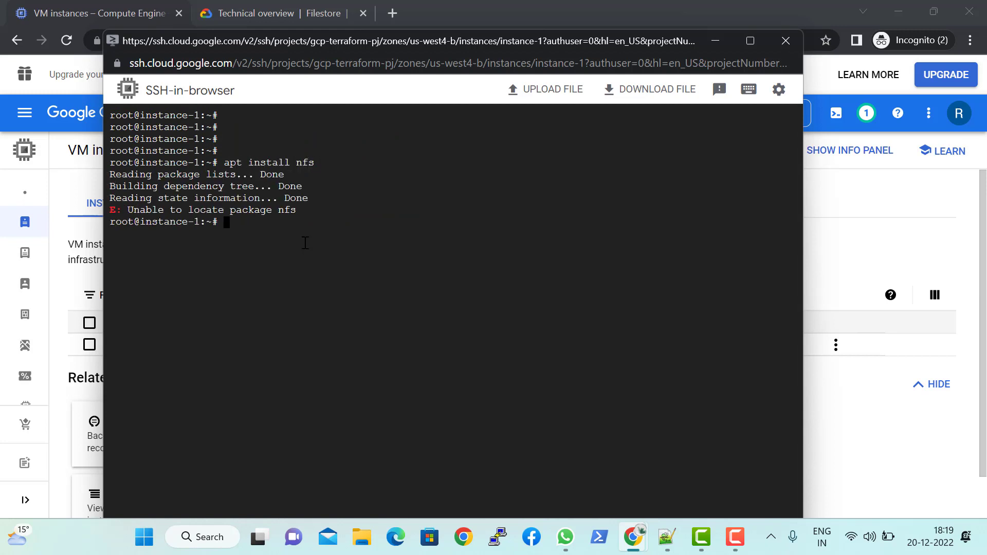
# Step: Try to install the nfs-kernels package with apt
pyautogui.press('Up')
pyautogui.write('-kerne')
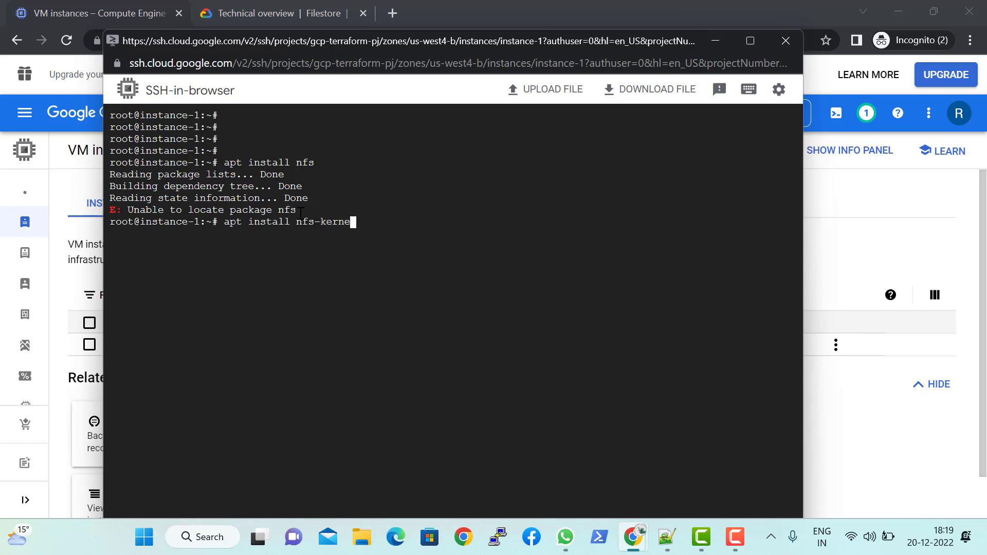
pyautogui.write('ls')
pyautogui.press('Return')
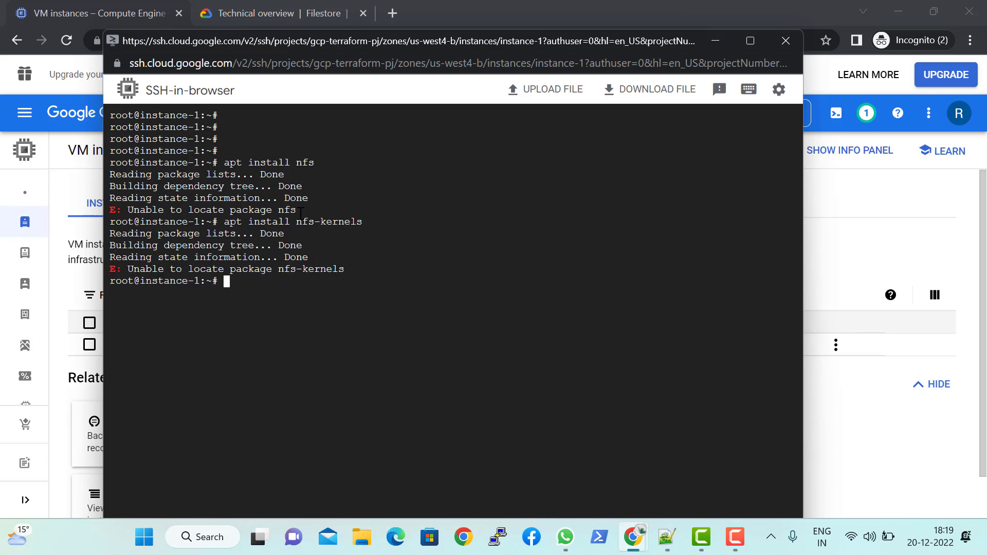
# Step: Clear the installation output from the terminal to get an empty prompt
pyautogui.tripleClick(257, 257)
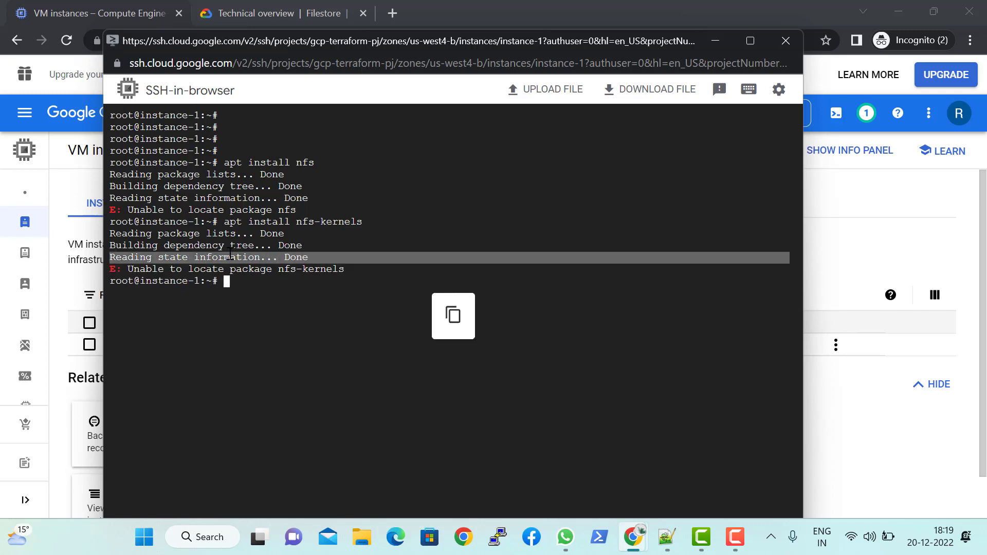
pyautogui.doubleClick(351, 272)
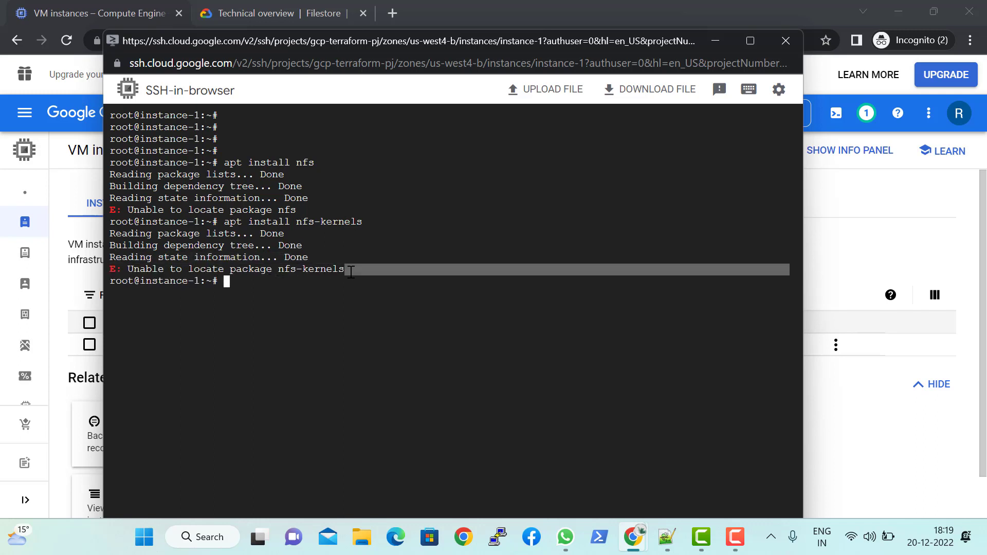
pyautogui.click(351, 271)
pyautogui.write('clear')
pyautogui.press('Return')
pyautogui.press('Return')
pyautogui.press('Return')
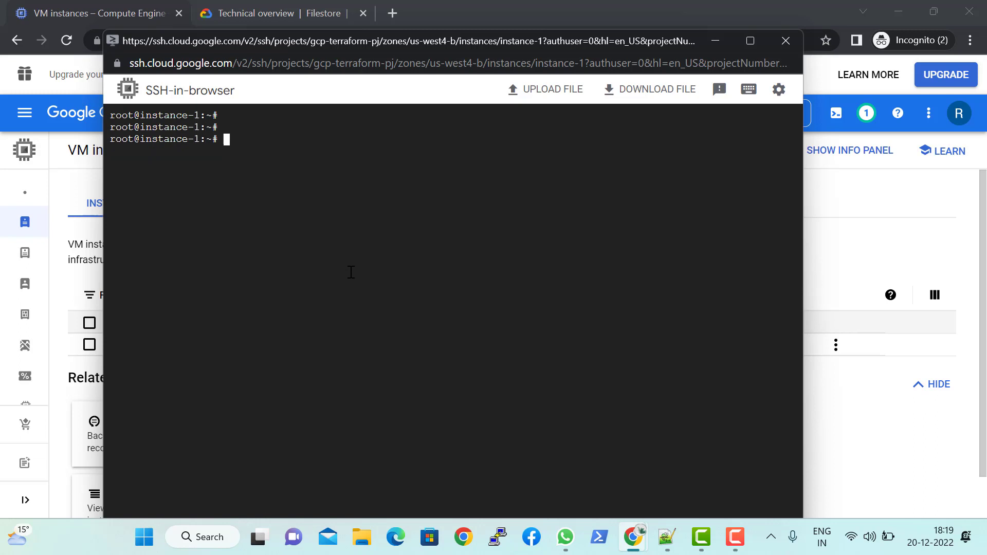
pyautogui.press('Return')
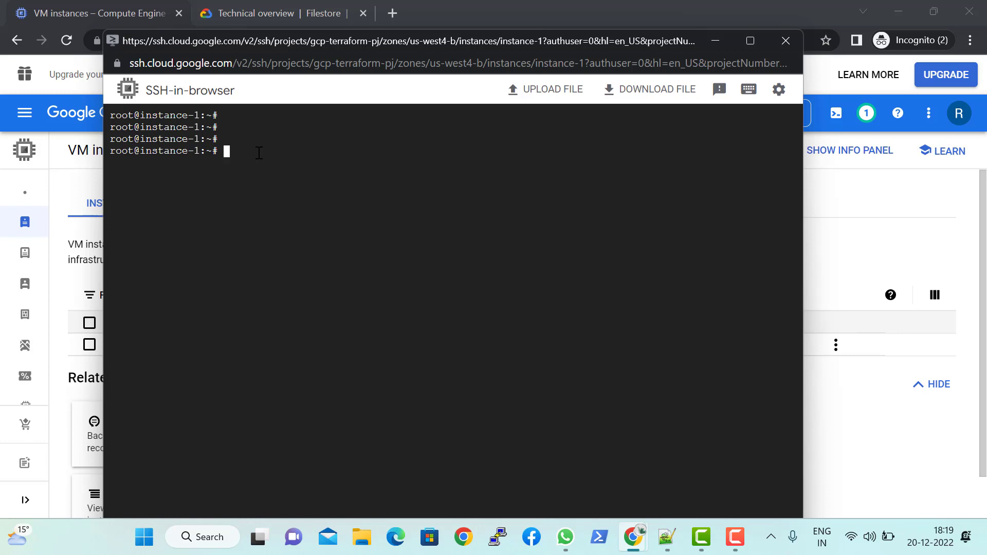
pyautogui.write('mount -t')
pyautogui.write('nfs')
pyautogui.rightClick(360, 215)
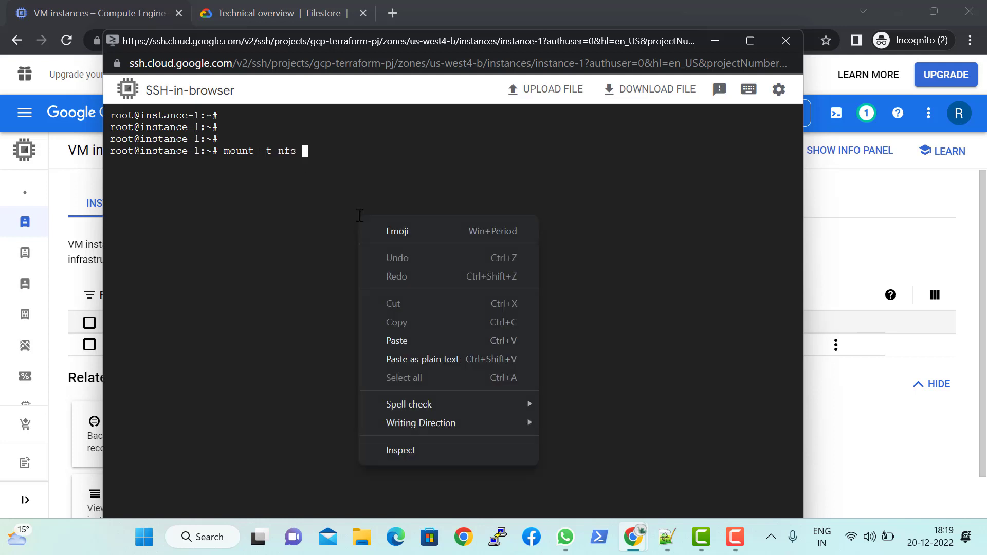
pyautogui.click(394, 341)
pyautogui.press('BackSpace')
pyautogui.press('BackSpace')
pyautogui.press('BackSpace')
pyautogui.press('BackSpace')
pyautogui.press('BackSpace')
pyautogui.press('BackSpace')
pyautogui.press('BackSpace')
pyautogui.press('BackSpace')
pyautogui.press('BackSpace')
pyautogui.press('BackSpace')
pyautogui.press('BackSpace')
pyautogui.press('BackSpace')
pyautogui.press('BackSpace')
pyautogui.press('BackSpace')
pyautogui.press('BackSpace')
pyautogui.press('BackSpace')
pyautogui.press('BackSpace')
pyautogui.press('BackSpace')
pyautogui.press('BackSpace')
pyautogui.press('BackSpace')
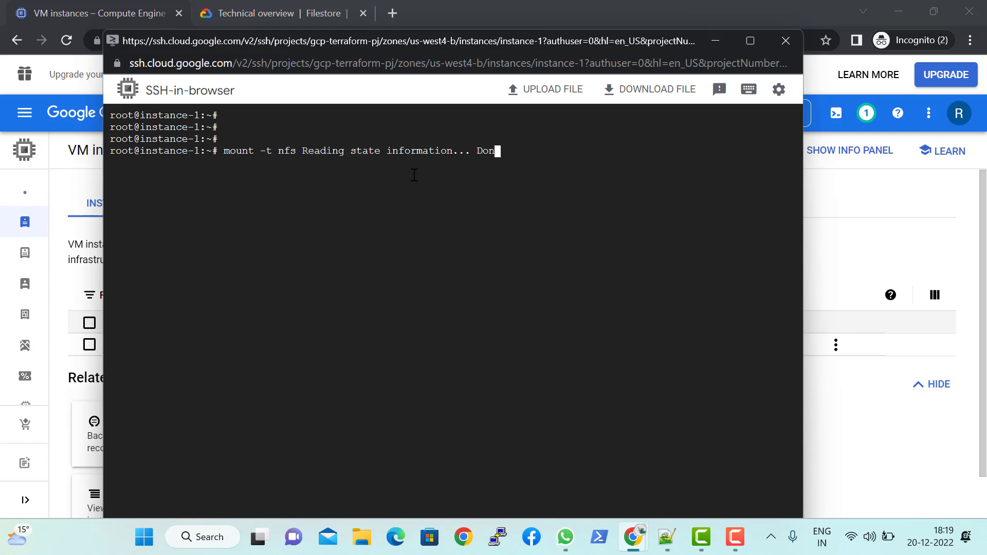
pyautogui.press('BackSpace')
pyautogui.press('BackSpace')
pyautogui.press('BackSpace')
pyautogui.press('BackSpace')
pyautogui.press('BackSpace')
pyautogui.press('BackSpace')
pyautogui.press('BackSpace')
pyautogui.press('BackSpace')
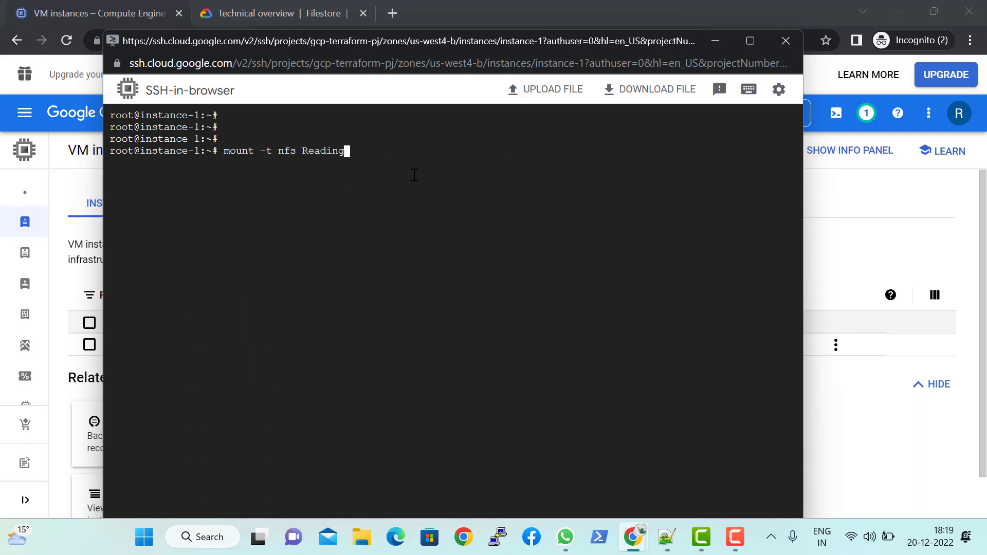
# Step: Switch to the Google Cloud console, search for filestore and open the Filestore page in a new browser tab
pyautogui.hotkey('alt', 'Tab')
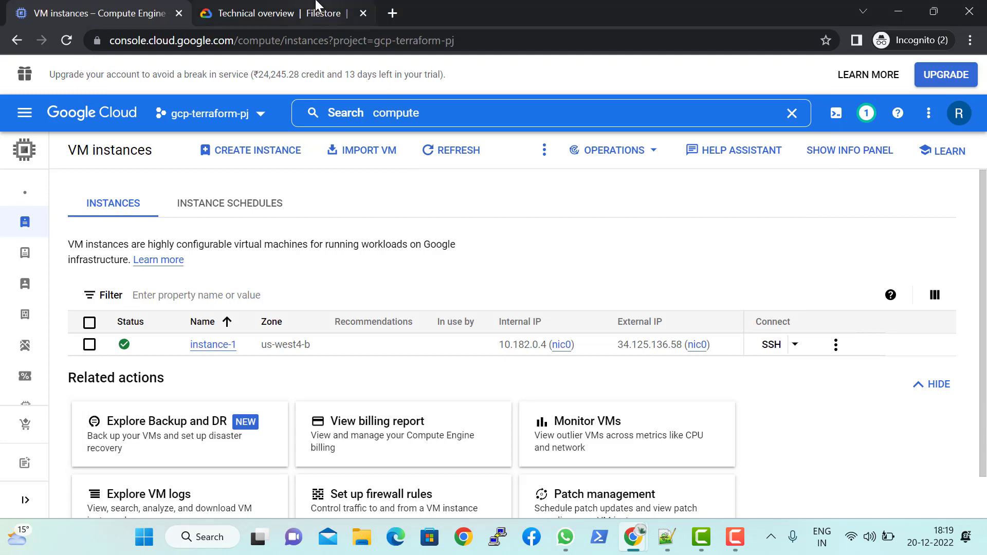
pyautogui.click(241, 12)
pyautogui.click(154, 14)
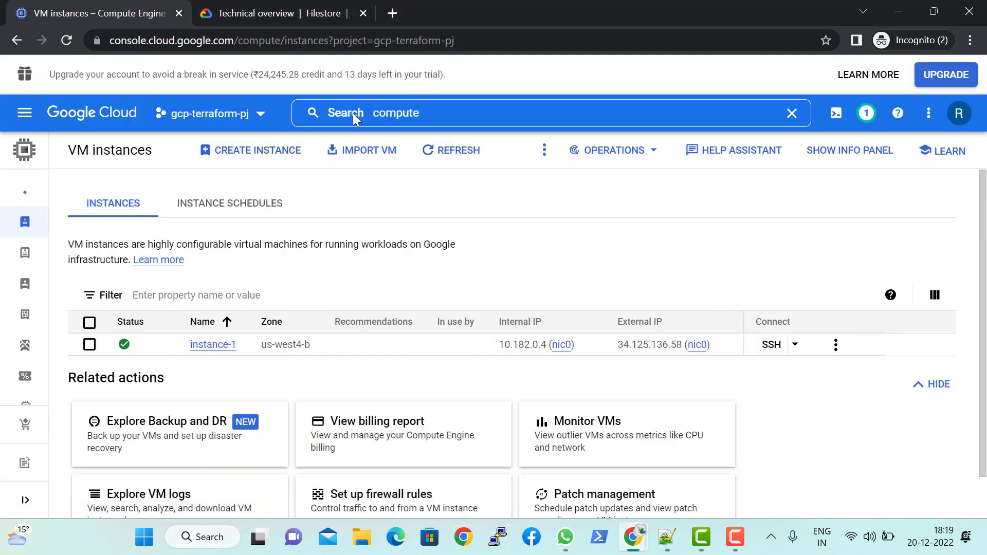
pyautogui.click(410, 110)
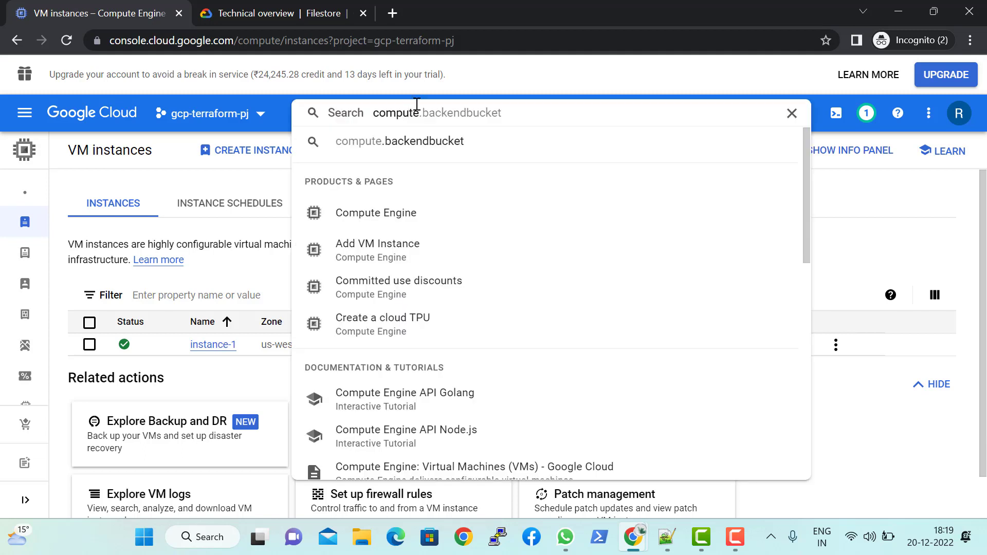
pyautogui.write('te')
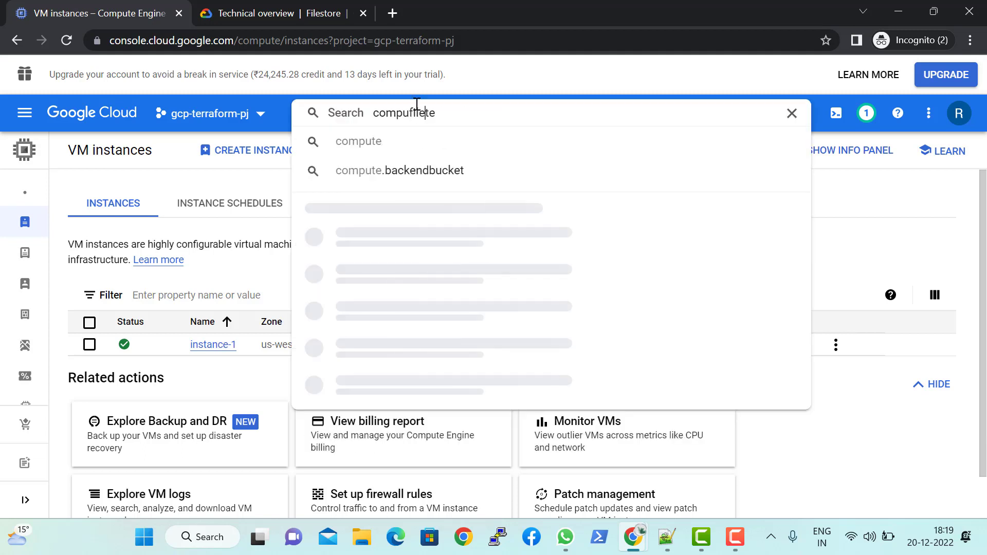
pyautogui.hotkey('ctrl', 'a')
pyautogui.press('BackSpace')
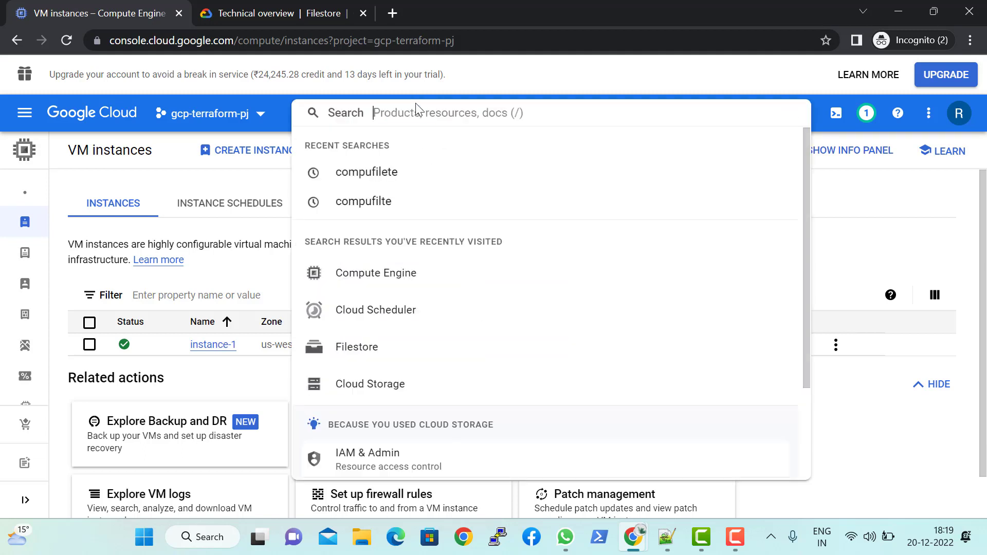
pyautogui.write('filestore')
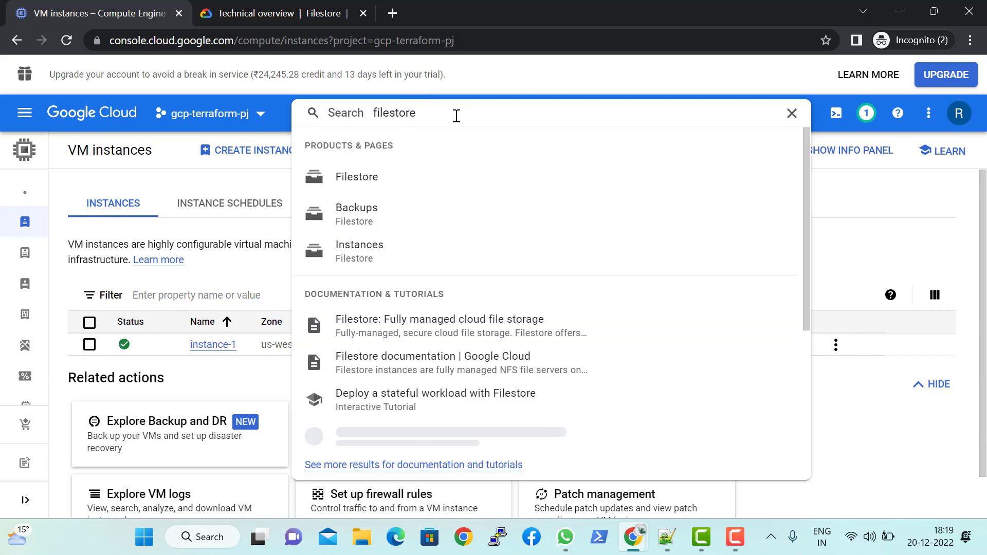
pyautogui.rightClick(438, 185)
pyautogui.click(465, 197)
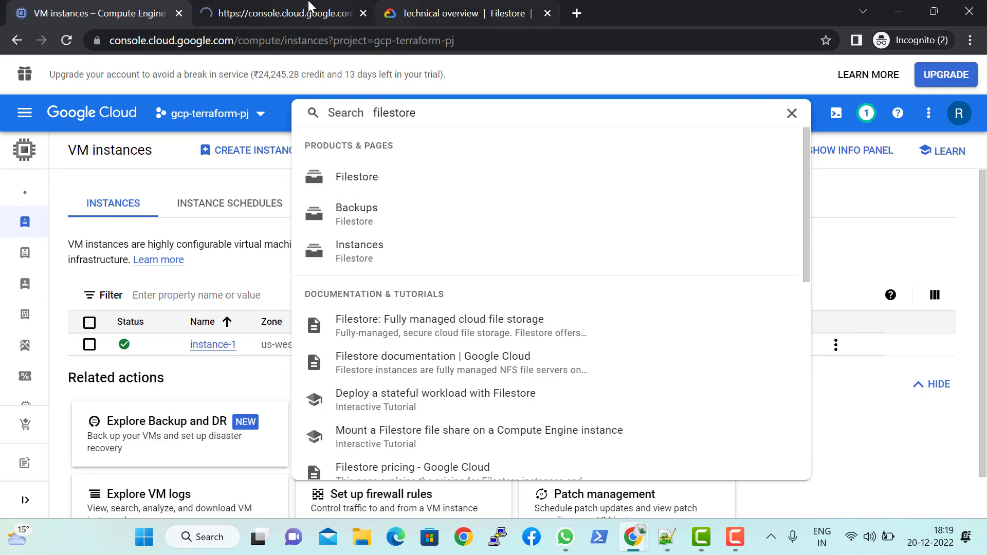
pyautogui.click(309, 6)
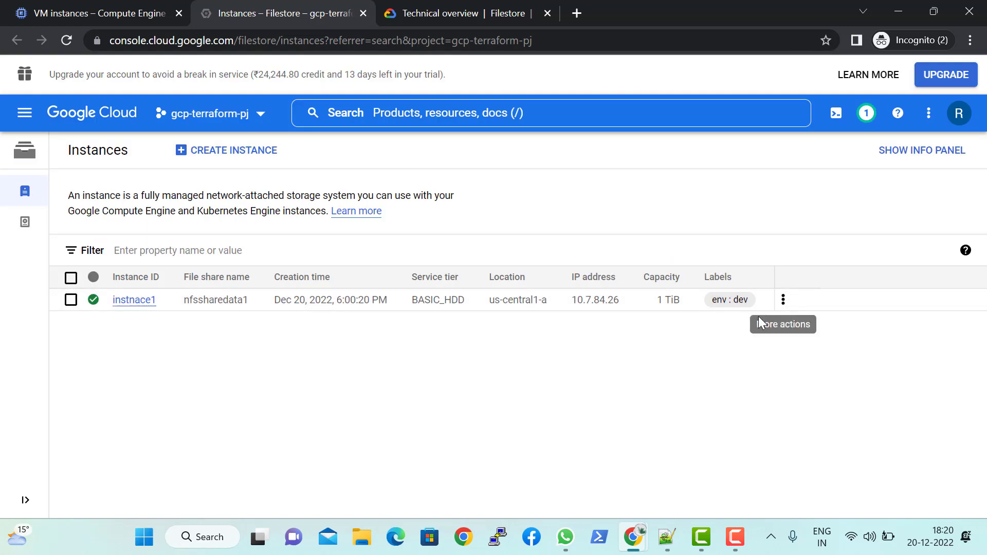
# Step: Copy the NFS mount point of the Filestore instance instnace1 and return to the SSH session
pyautogui.click(783, 300)
pyautogui.click(797, 360)
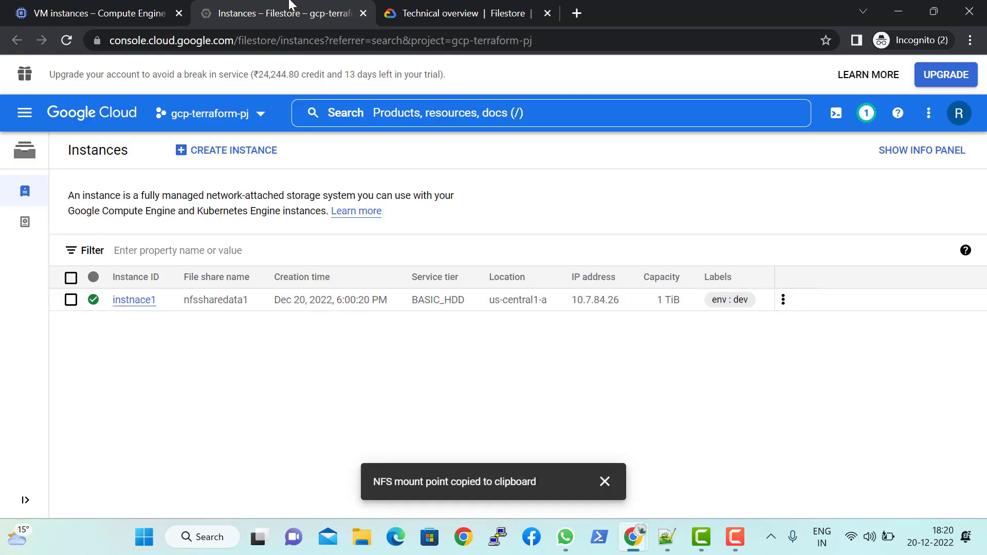
pyautogui.hotkey('alt', 'Tab')
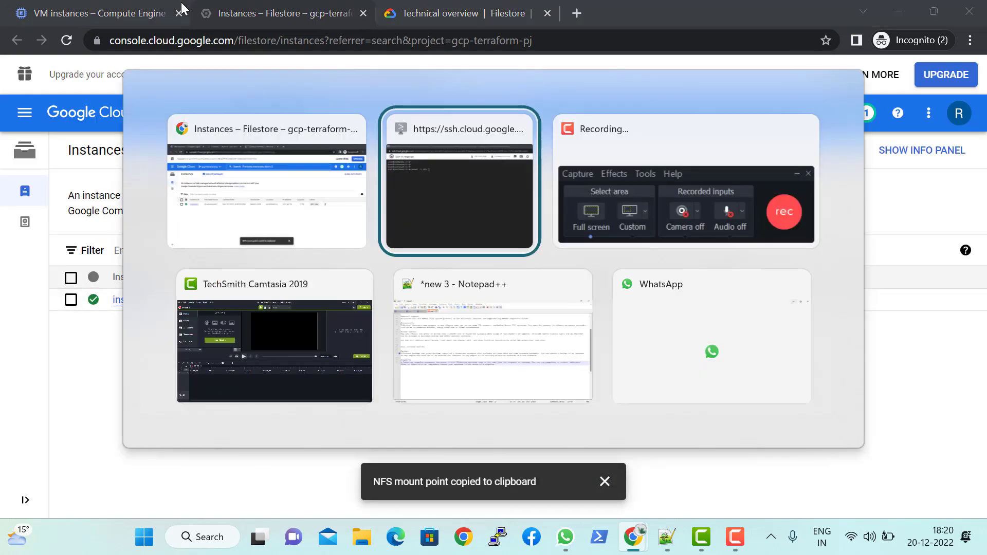
pyautogui.rightClick(345, 218)
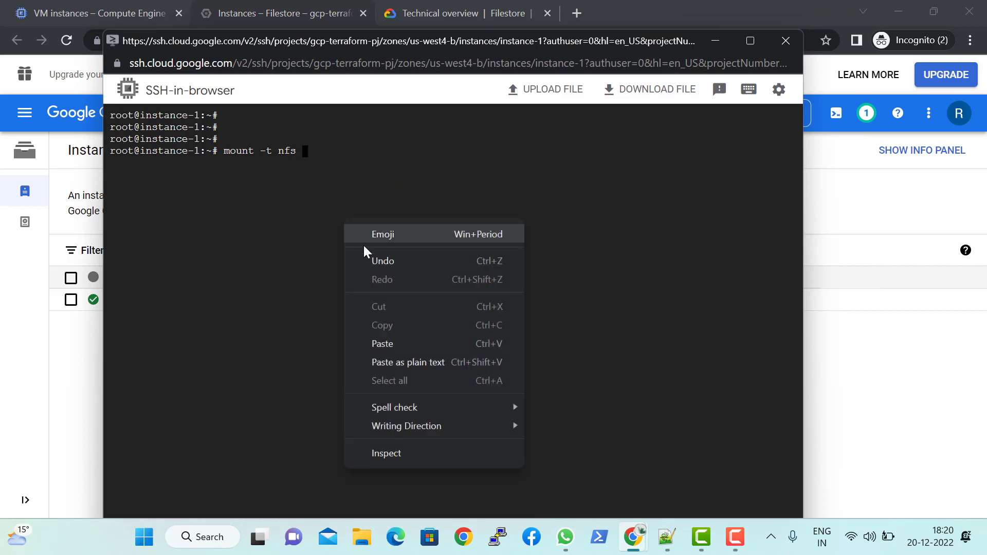
pyautogui.click(396, 341)
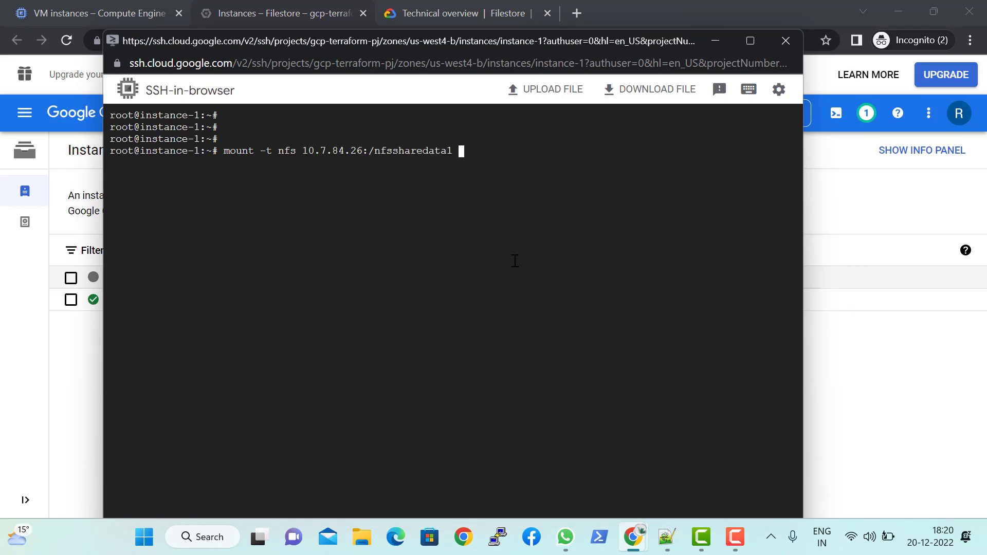
pyautogui.write('/')
pyautogui.write('nfsshare/n')
pyautogui.hotkey('ctrl', 'c')
pyautogui.hotkey('ctrl', 'c')
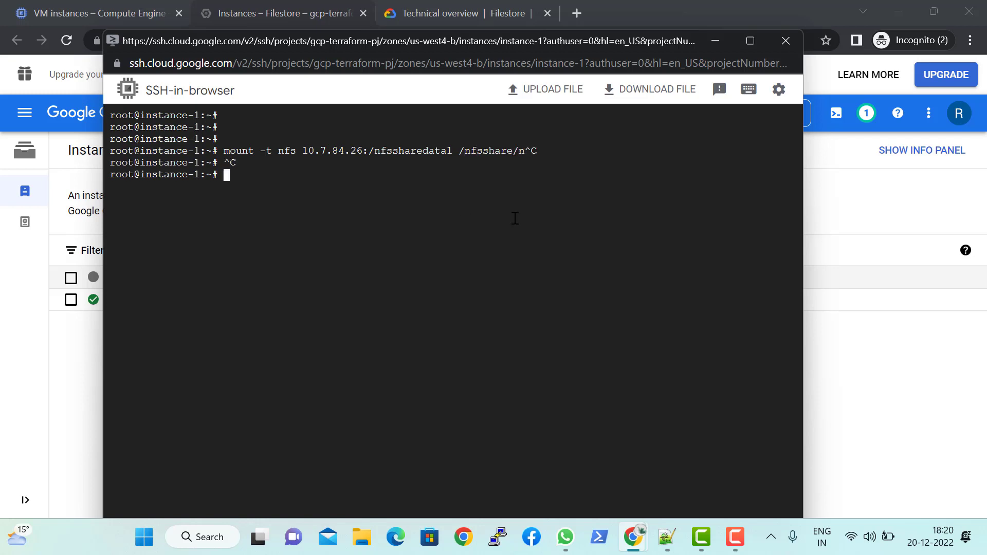
pyautogui.hotkey('ctrl', 'c')
pyautogui.hotkey('ctrl', 'c')
# Step: Create the directory /mountpint with mkdir
pyautogui.write('mkdi')
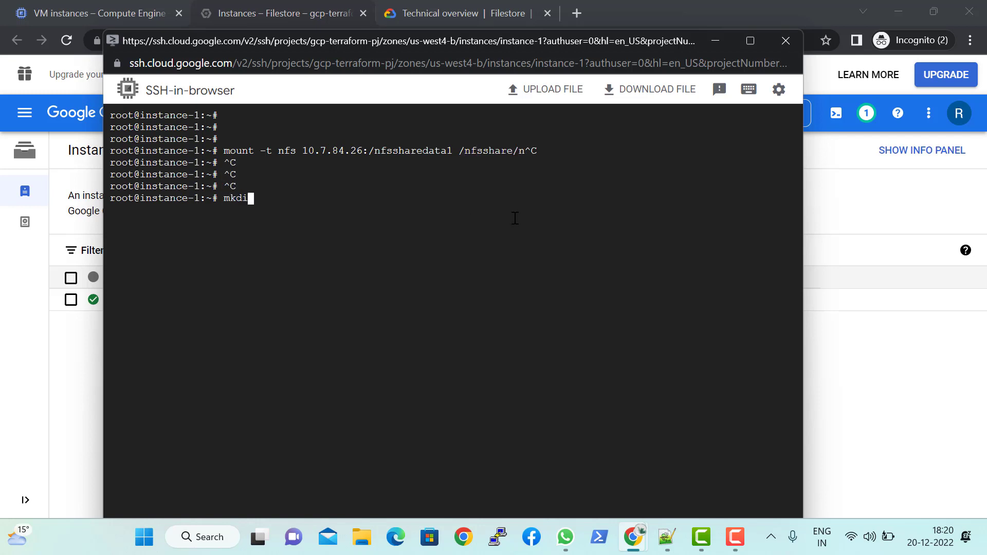
pyautogui.write('r /mountpint')
pyautogui.press('Return')
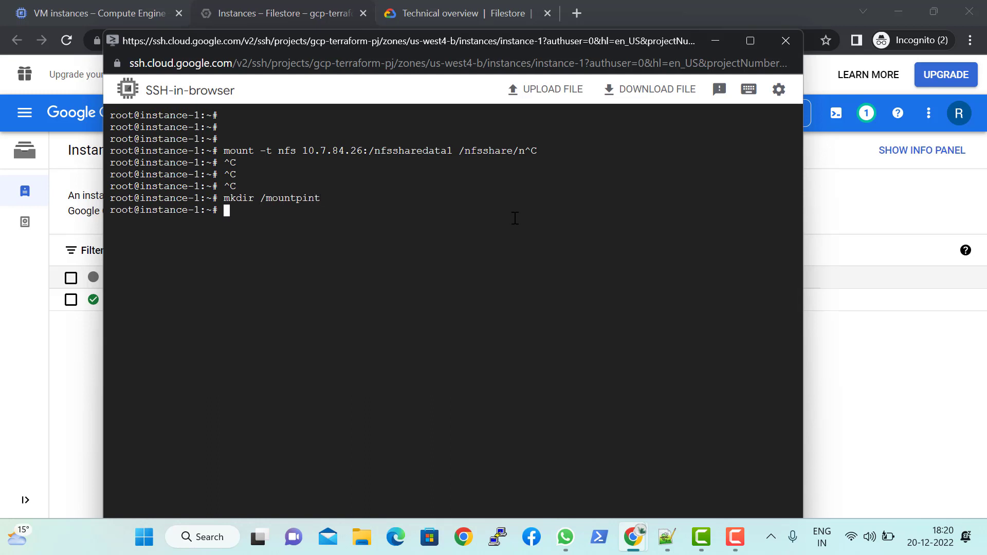
# Step: Mount the NFS share 10.7.84.26:/nfssharedata1 on /mountpint/ and list the mounted file systems with df -kh
pyautogui.write('mount -t nfs')
pyautogui.rightClick(469, 253)
pyautogui.hotkey('ctrl', 'v')
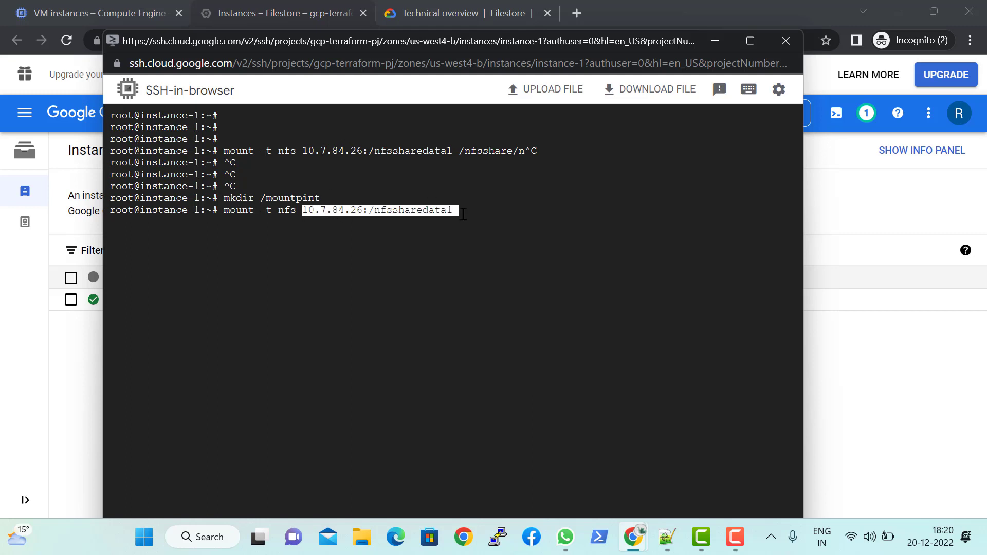
pyautogui.click(462, 213)
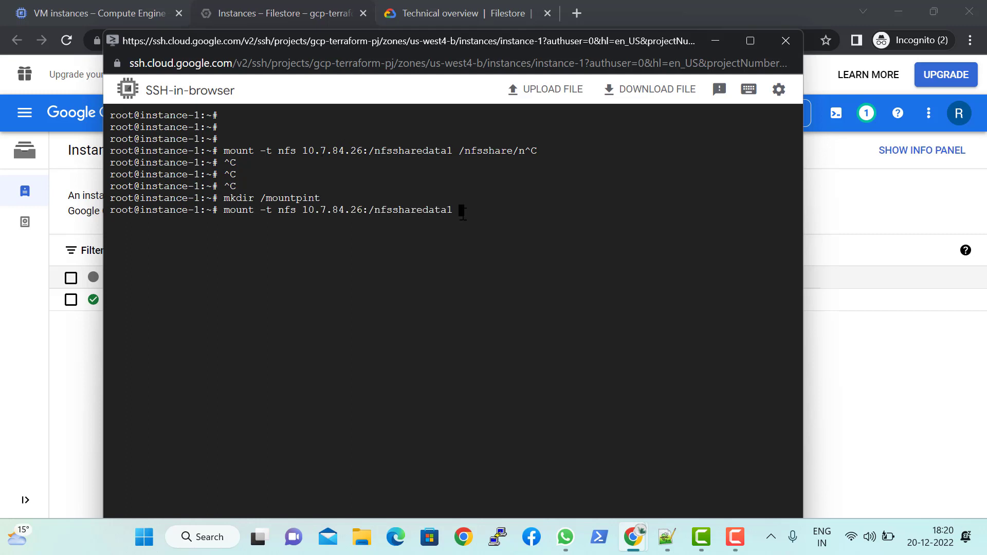
pyautogui.write('/mountpint/')
pyautogui.press('Return')
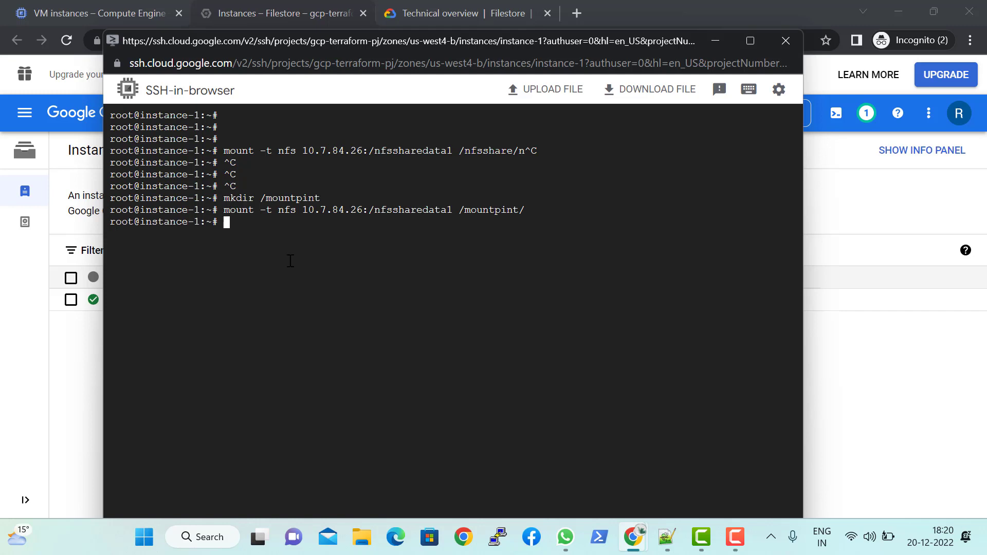
pyautogui.write('df -kh')
pyautogui.press('Return')
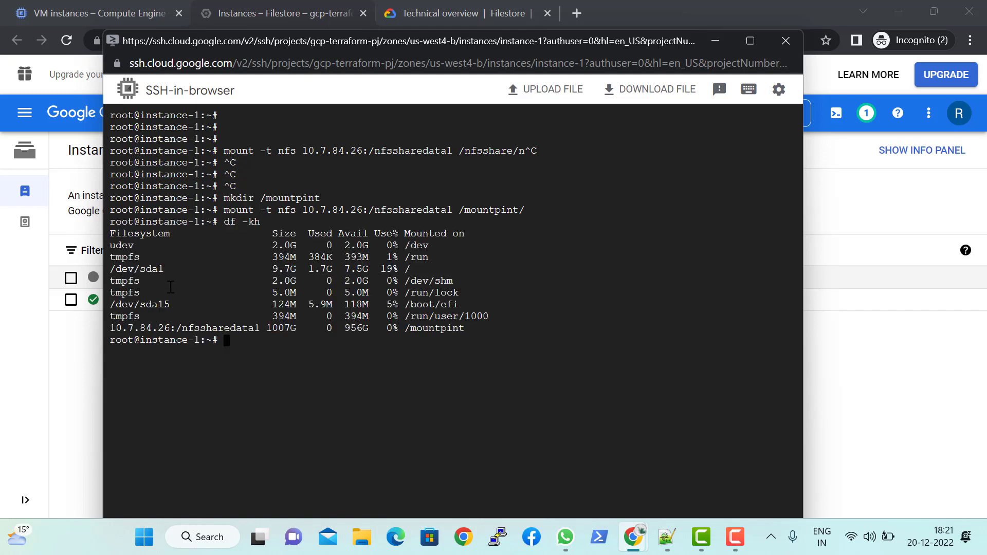
# Step: Examine the df -kh output for the 10.7.84.26:/nfssharedata1 share and its mount point /mountpint
pyautogui.moveTo(111, 323); pyautogui.dragTo(260, 329)
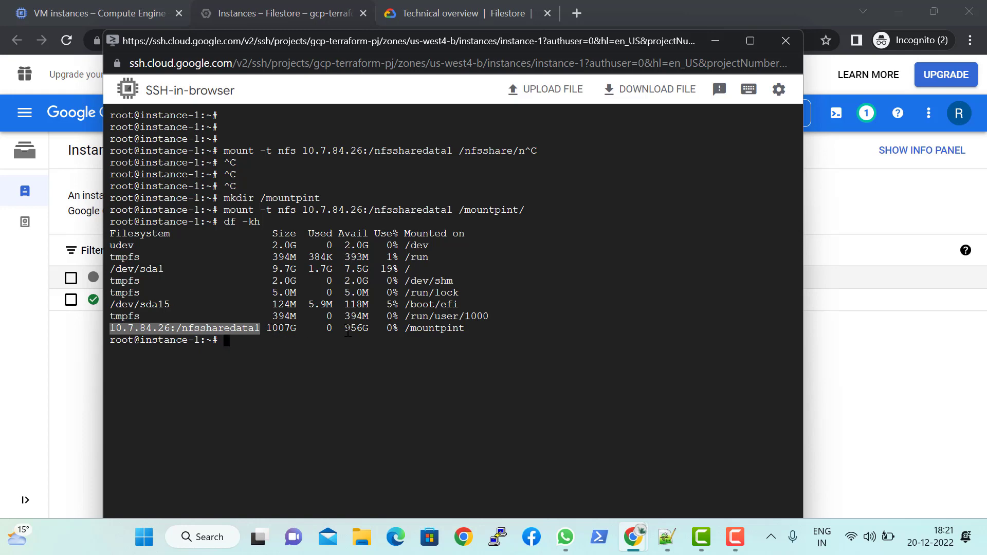
pyautogui.moveTo(405, 328); pyautogui.dragTo(453, 333)
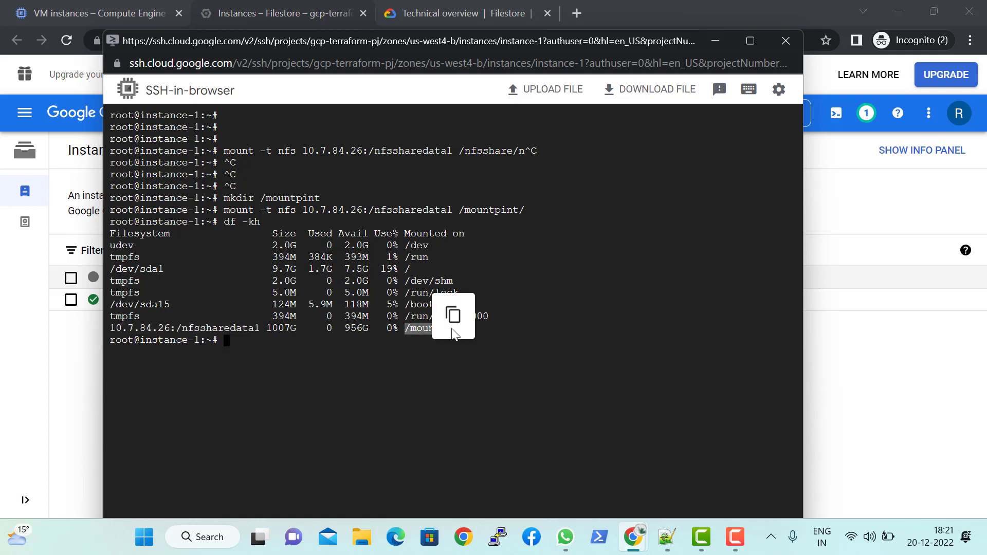
pyautogui.click(402, 326)
pyautogui.moveTo(333, 232); pyautogui.dragTo(423, 281)
pyautogui.doubleClick(422, 281)
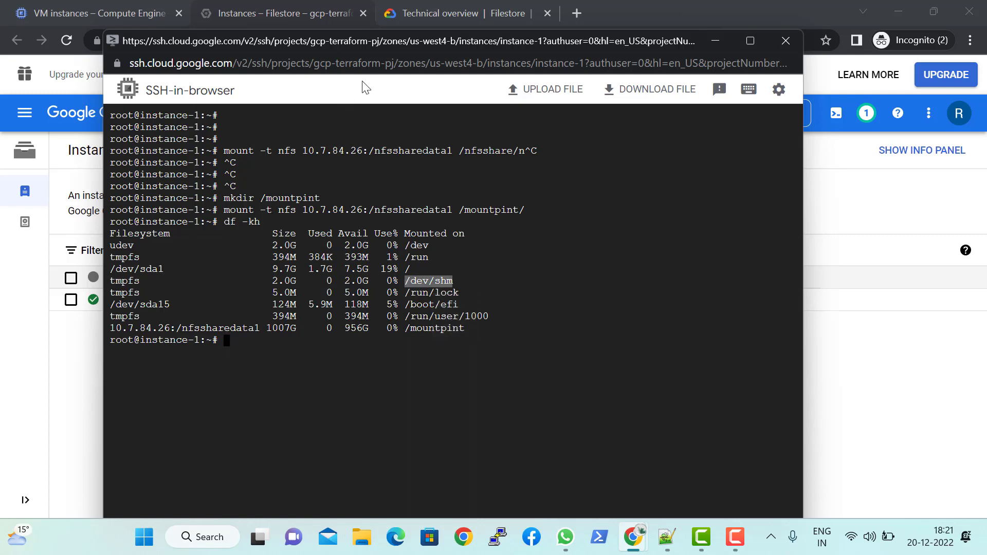
pyautogui.moveTo(353, 44); pyautogui.dragTo(323, 43)
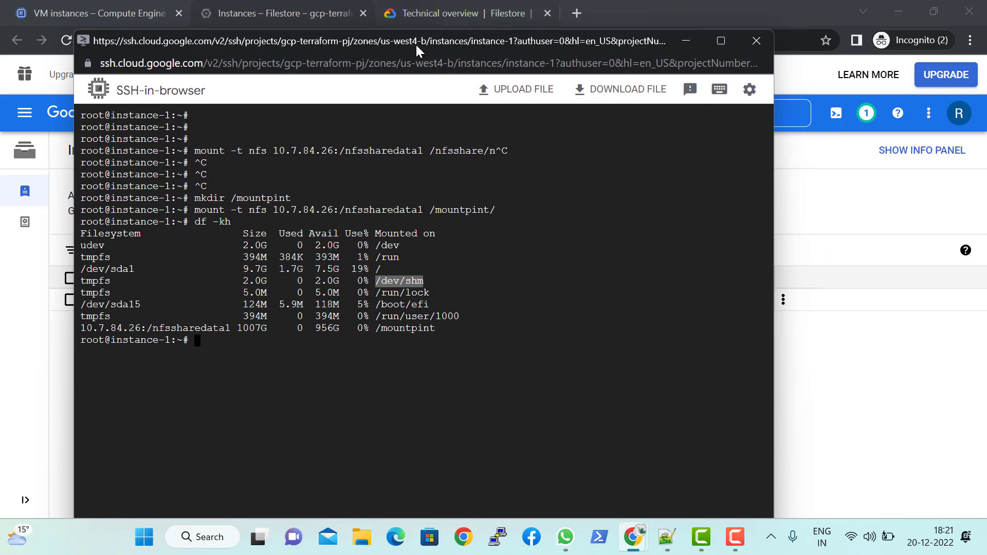
# Step: Return to the Filestore instances page, open the instance creation form and review its monthly cost estimate
pyautogui.click(816, 213)
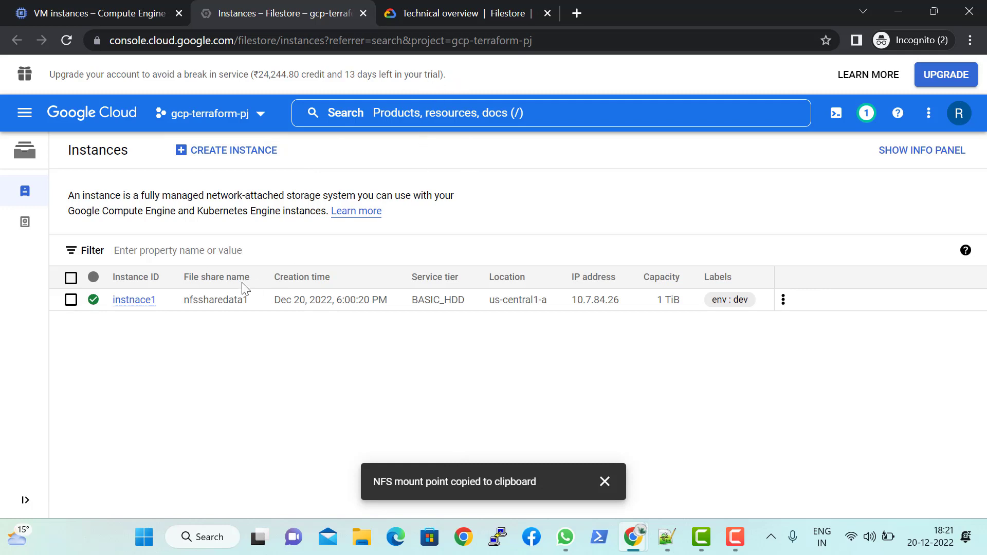
pyautogui.click(225, 150)
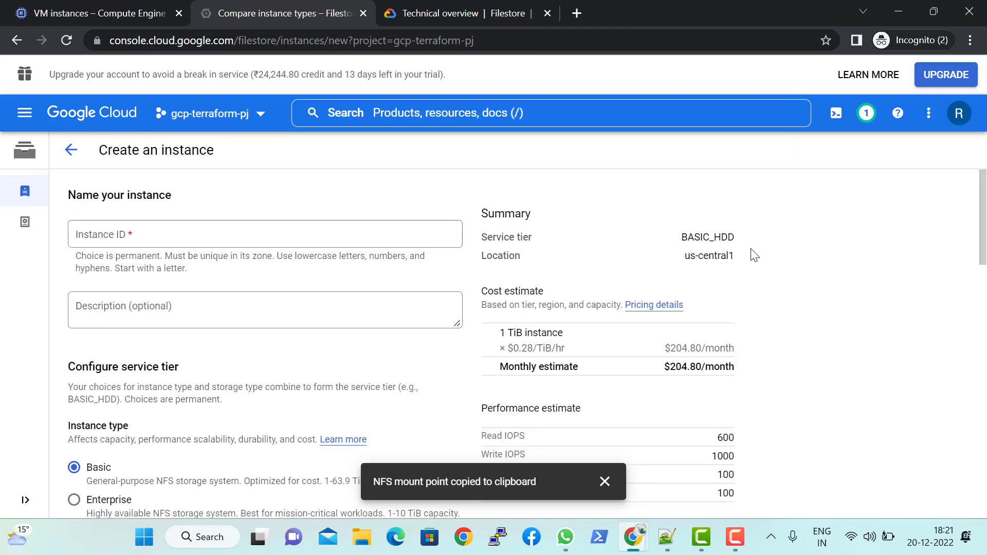
pyautogui.scroll(-3, 720, 360)
pyautogui.scroll(-1, 629, 376)
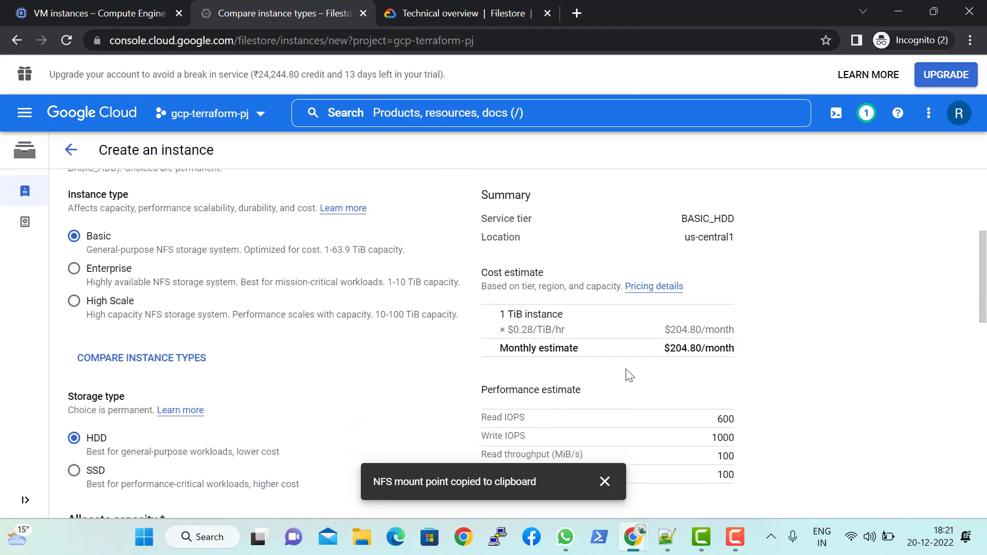
pyautogui.click(602, 479)
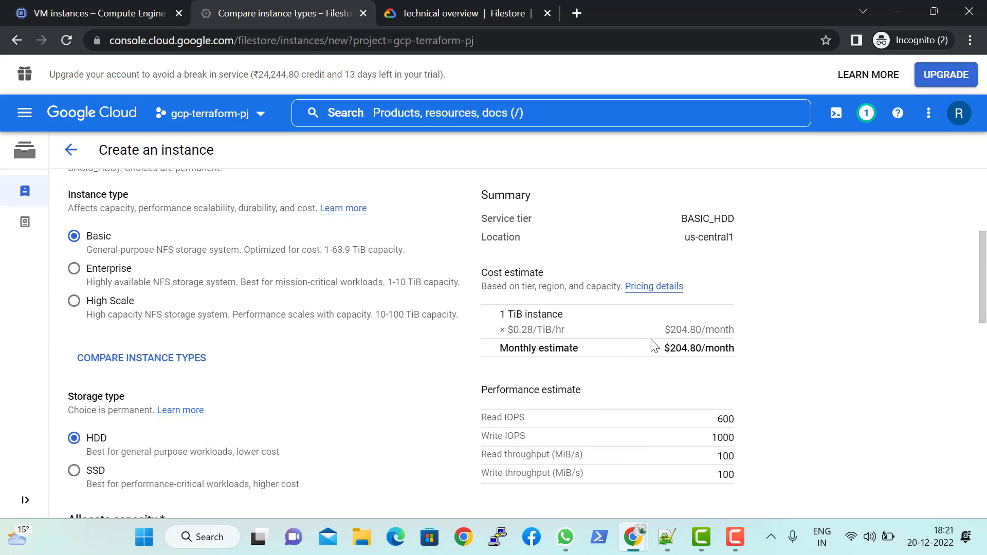
pyautogui.moveTo(666, 349); pyautogui.dragTo(737, 347)
pyautogui.click(871, 349)
pyautogui.scroll(5, 376, 311)
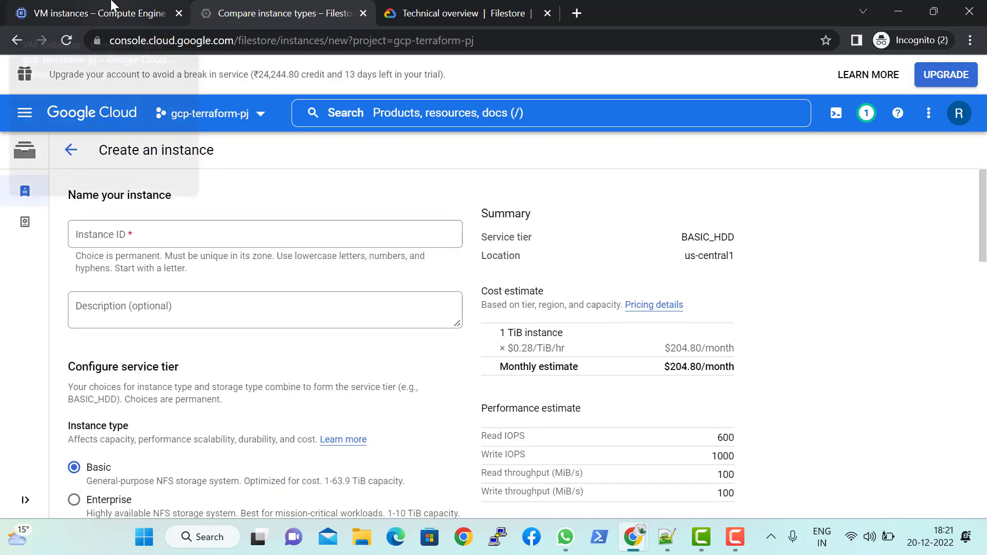
# Step: View the Compute Engine VM instances page, and open the Backups page of Filestore
pyautogui.moveTo(112, 5)
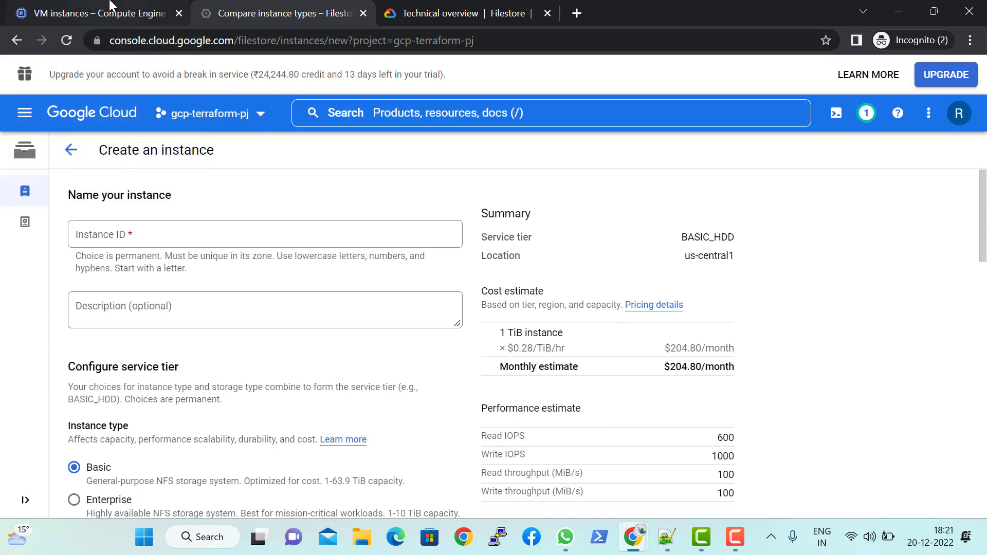
pyautogui.click(111, 5)
pyautogui.click(284, 97)
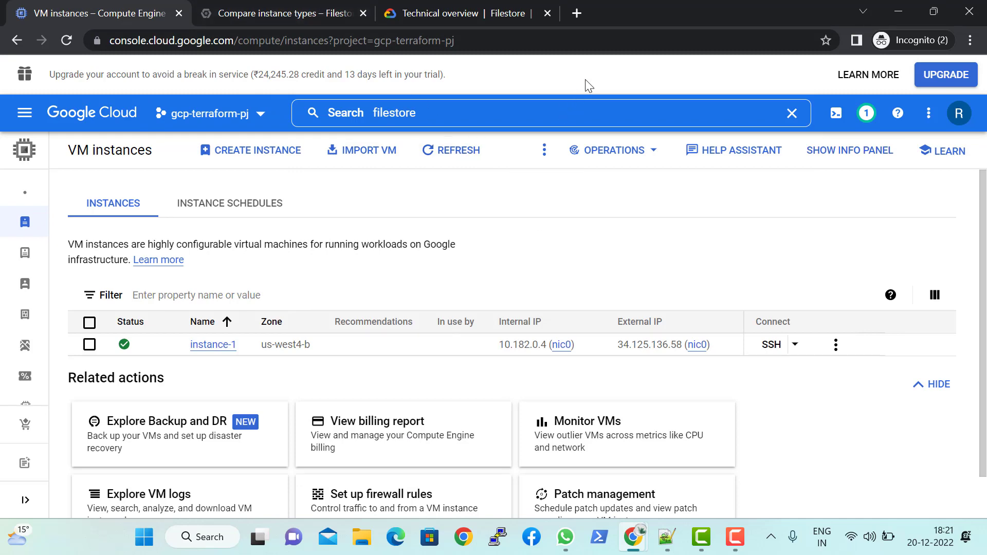
pyautogui.click(304, 5)
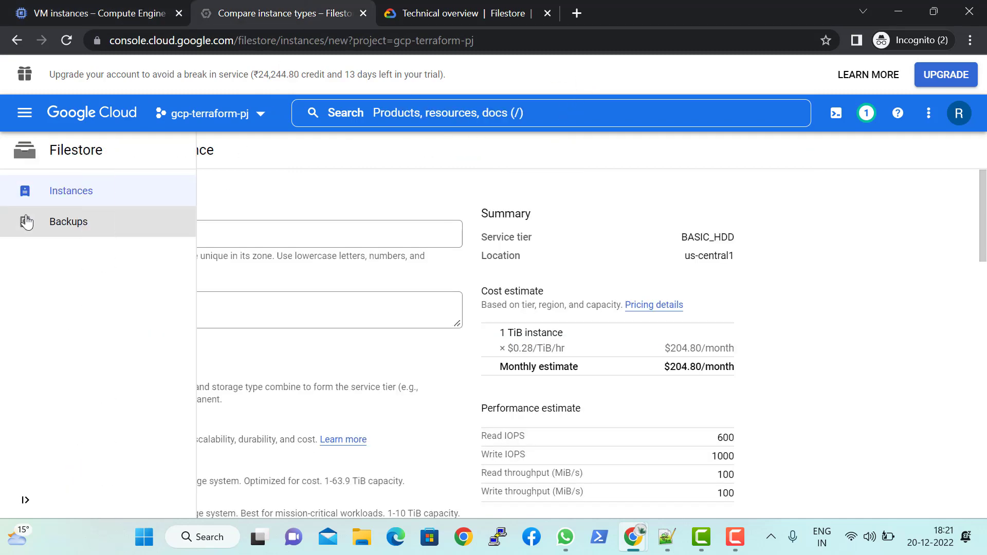
pyautogui.click(67, 228)
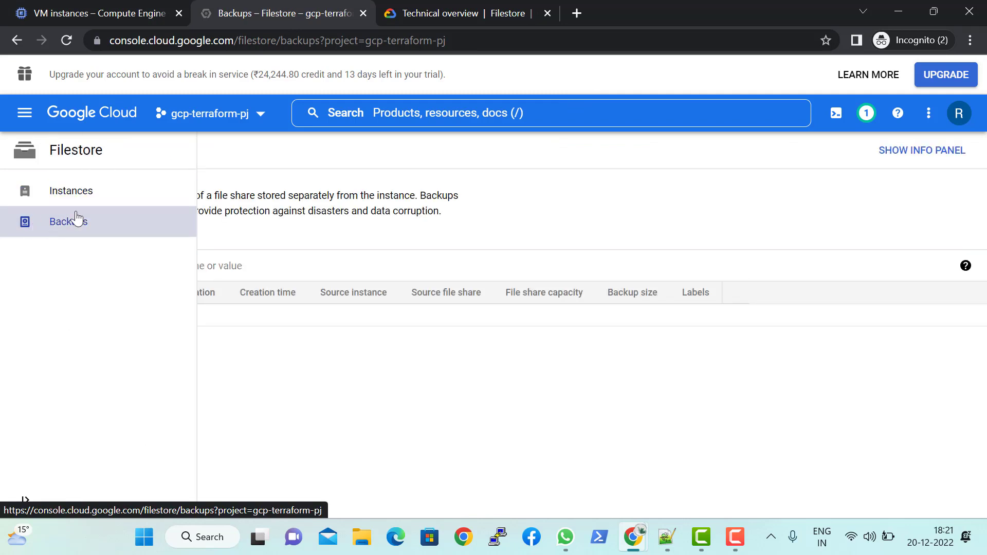
# Step: Open the Filestore instance instnace1 from the instances list and show its backups
pyautogui.click(27, 199)
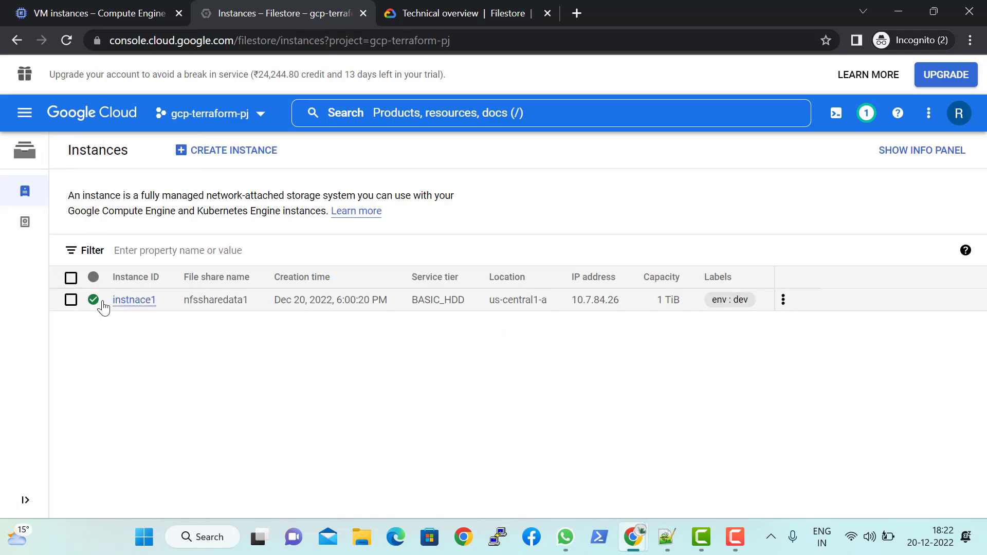
pyautogui.click(71, 302)
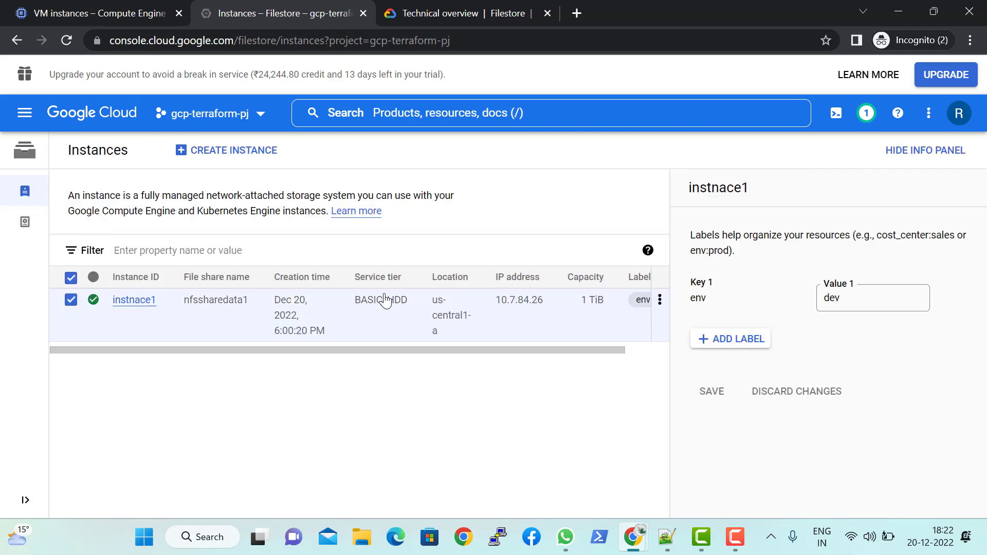
pyautogui.click(146, 301)
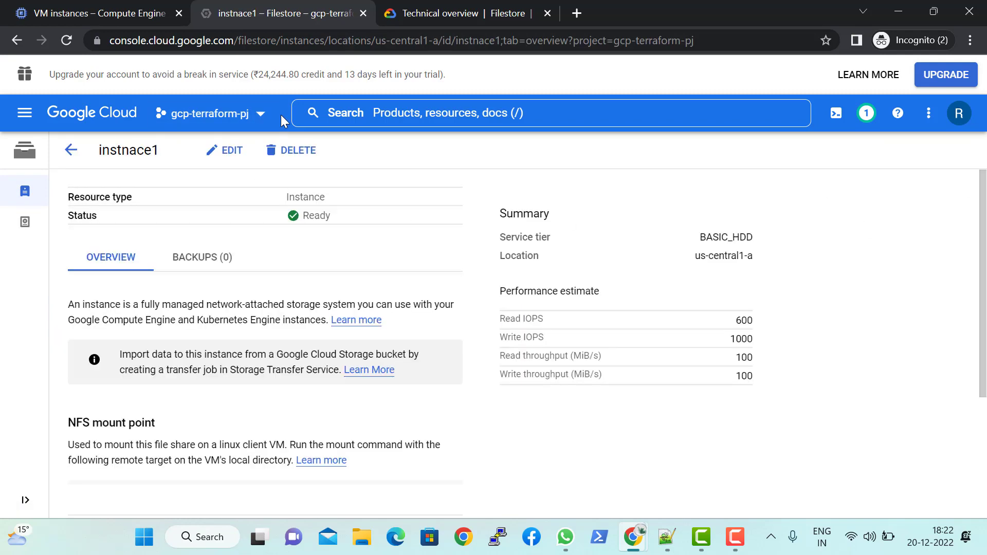
pyautogui.click(227, 259)
pyautogui.scroll(-1, 211, 339)
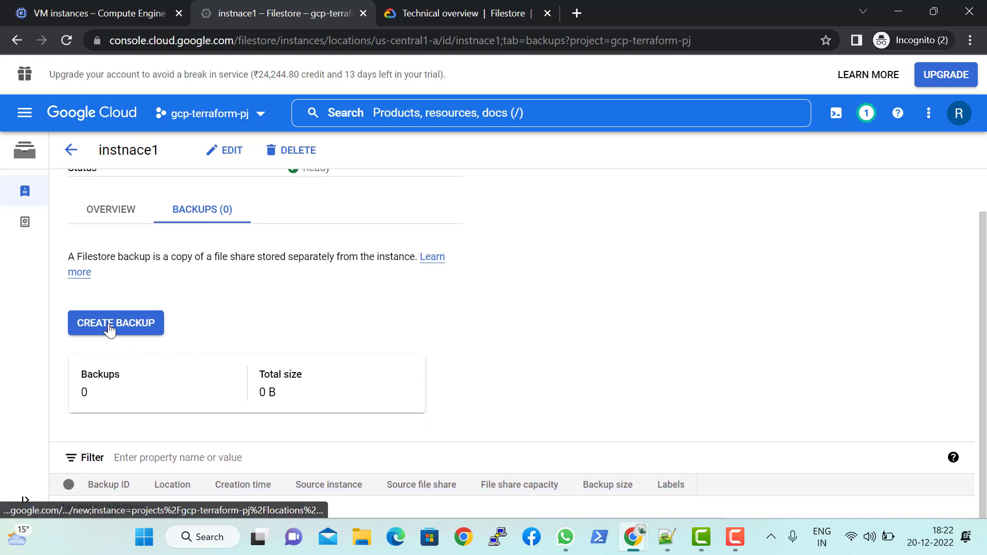
# Step: Open the backup creation form for instnace1, review its fields and leave without creating a backup
pyautogui.click(109, 324)
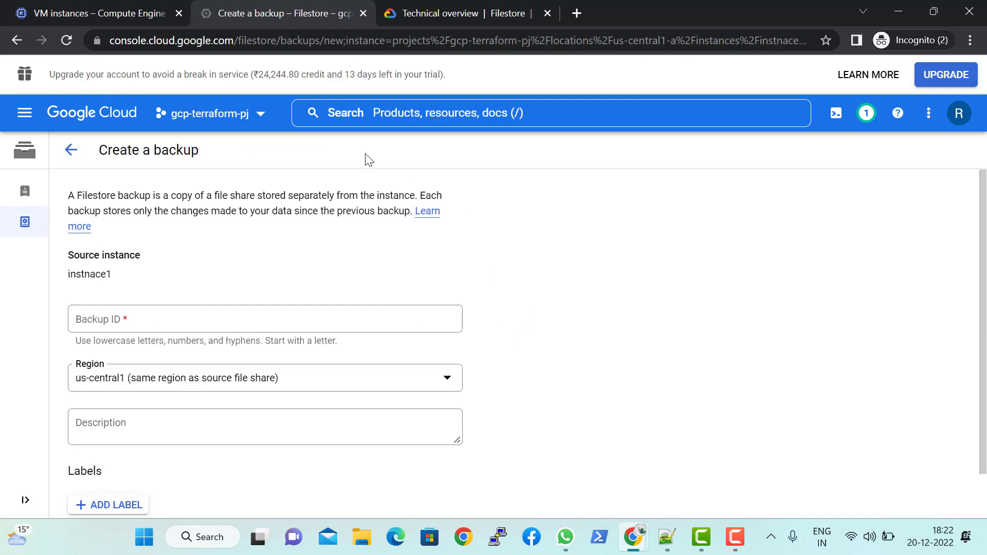
pyautogui.scroll(-1, 275, 332)
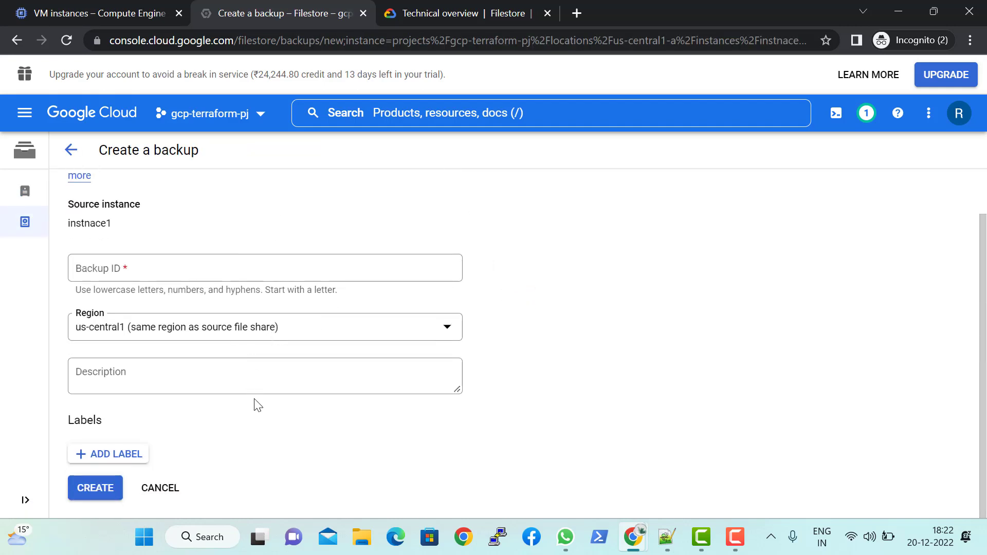
pyautogui.scroll(1, 278, 330)
pyautogui.scroll(-1, 277, 359)
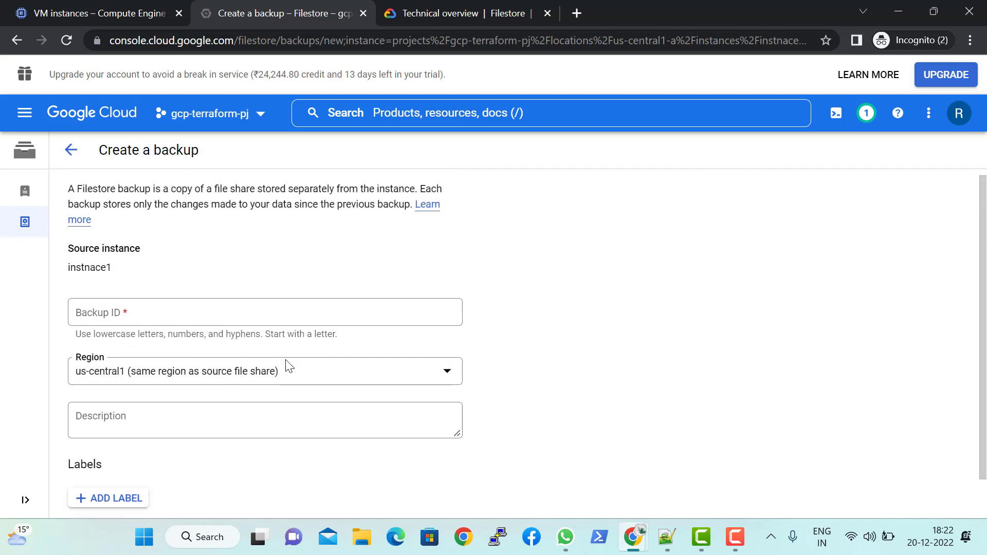
pyautogui.scroll(1, 262, 231)
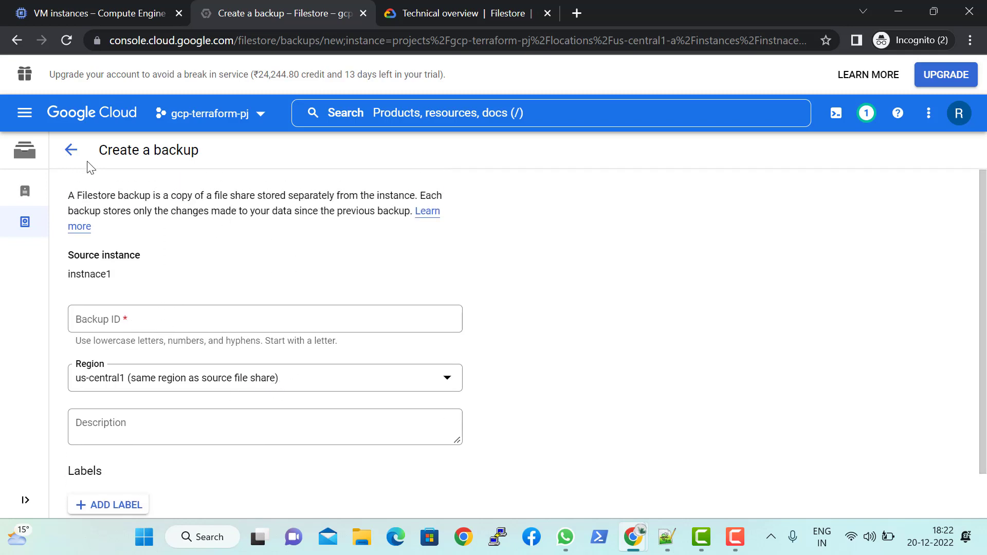
pyautogui.click(71, 150)
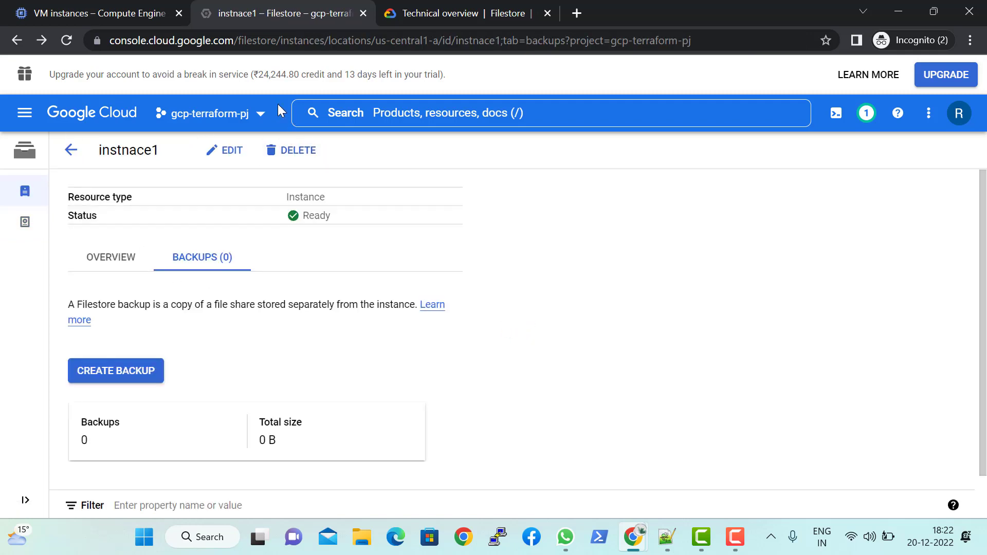
# Step: Leave the instnace1 details for the console's Welcome page and highlight the free-trial credit notice
pyautogui.click(70, 150)
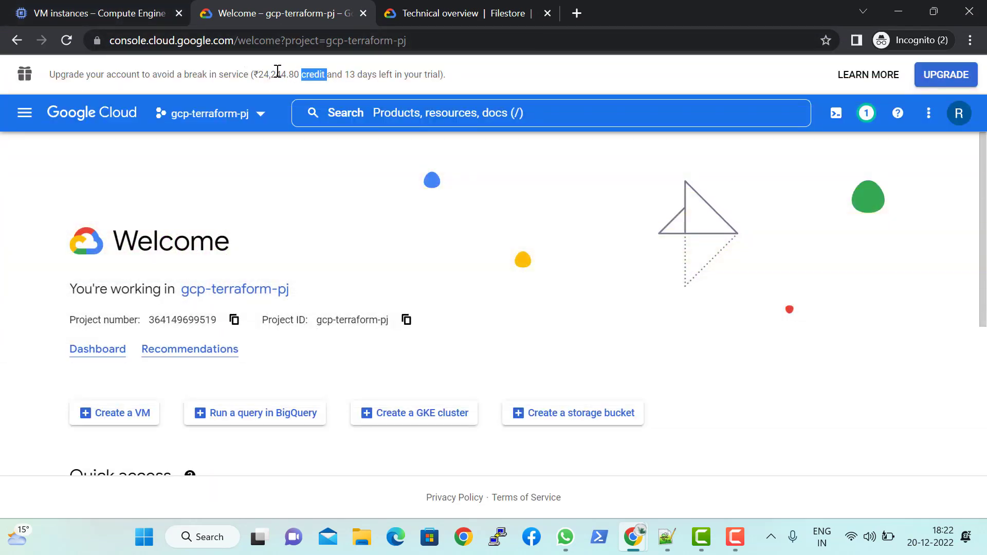
pyautogui.moveTo(254, 70); pyautogui.dragTo(451, 83)
pyautogui.click(451, 83)
pyautogui.tripleClick(451, 84)
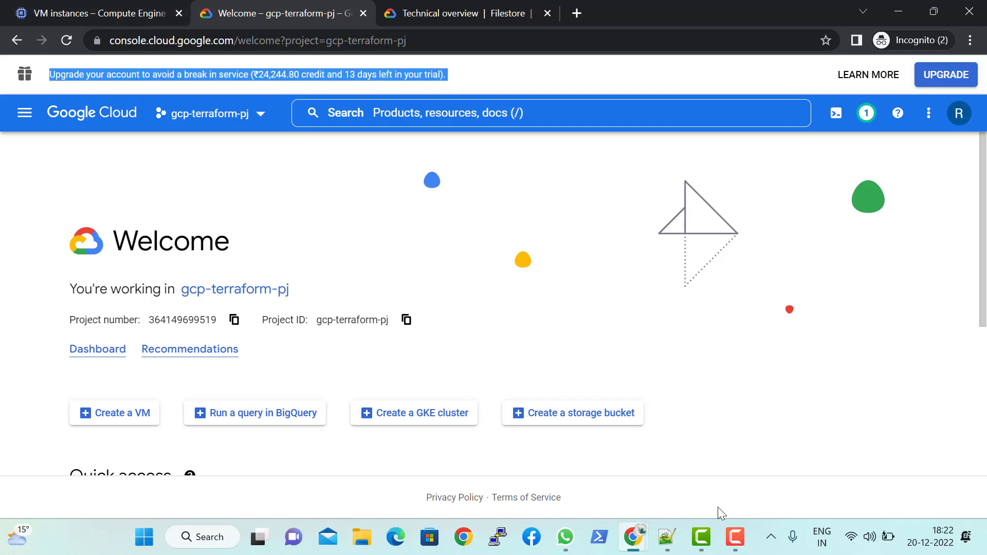
pyautogui.click(735, 536)
pyautogui.click(959, 488)
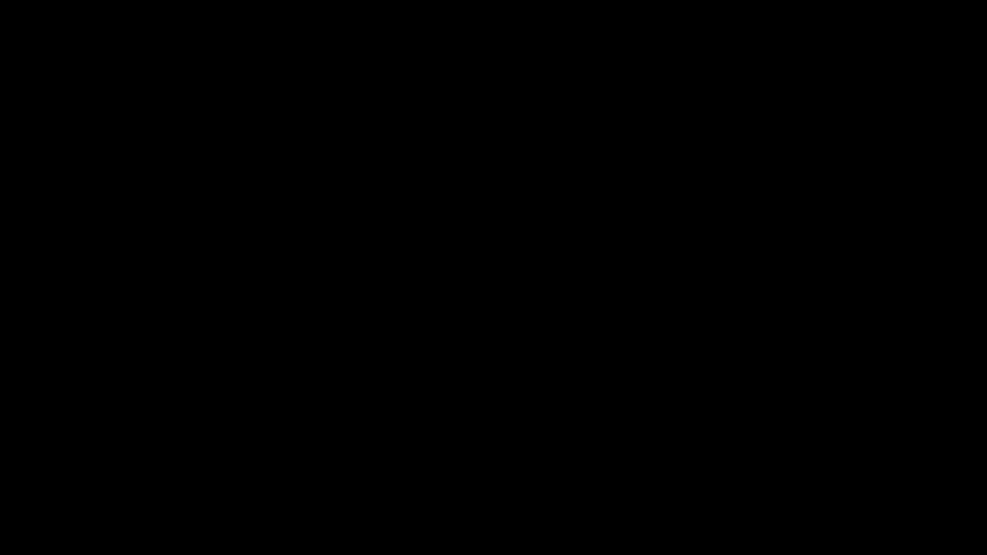